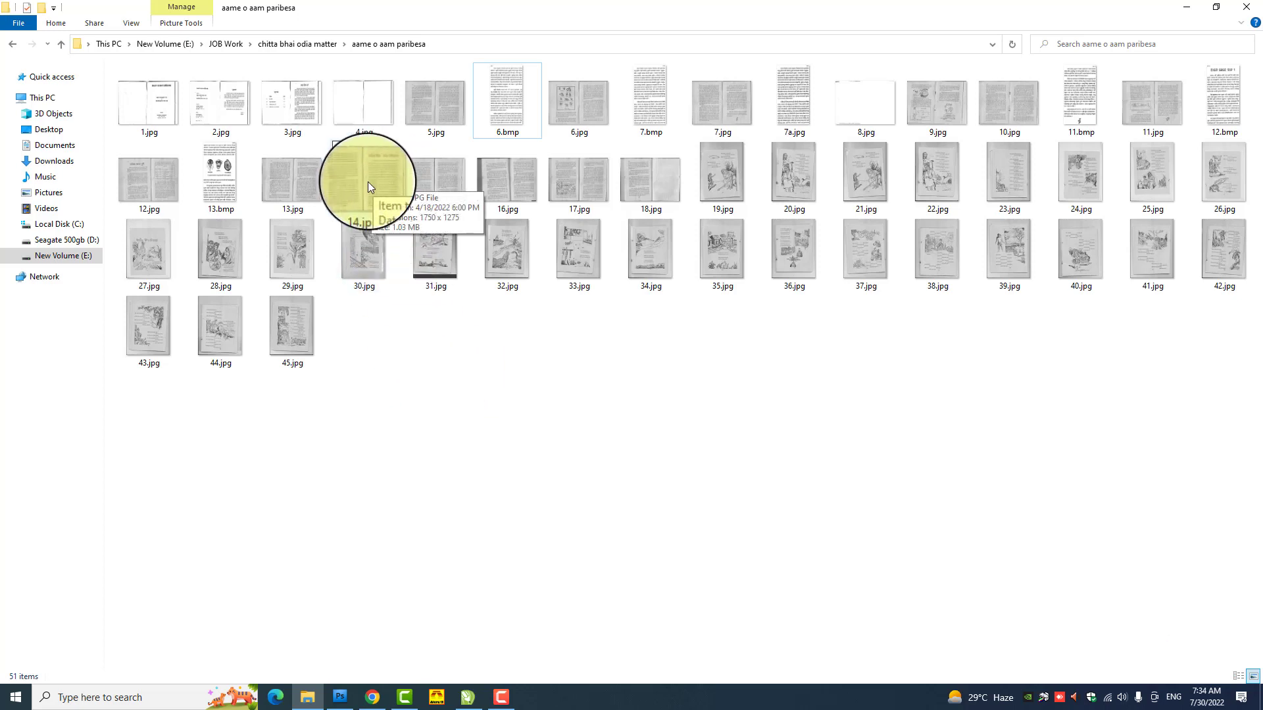
Preview the 14.jpg scan in Windows Photos, then close it
left_click_drag(159, 413, 1232, 99)
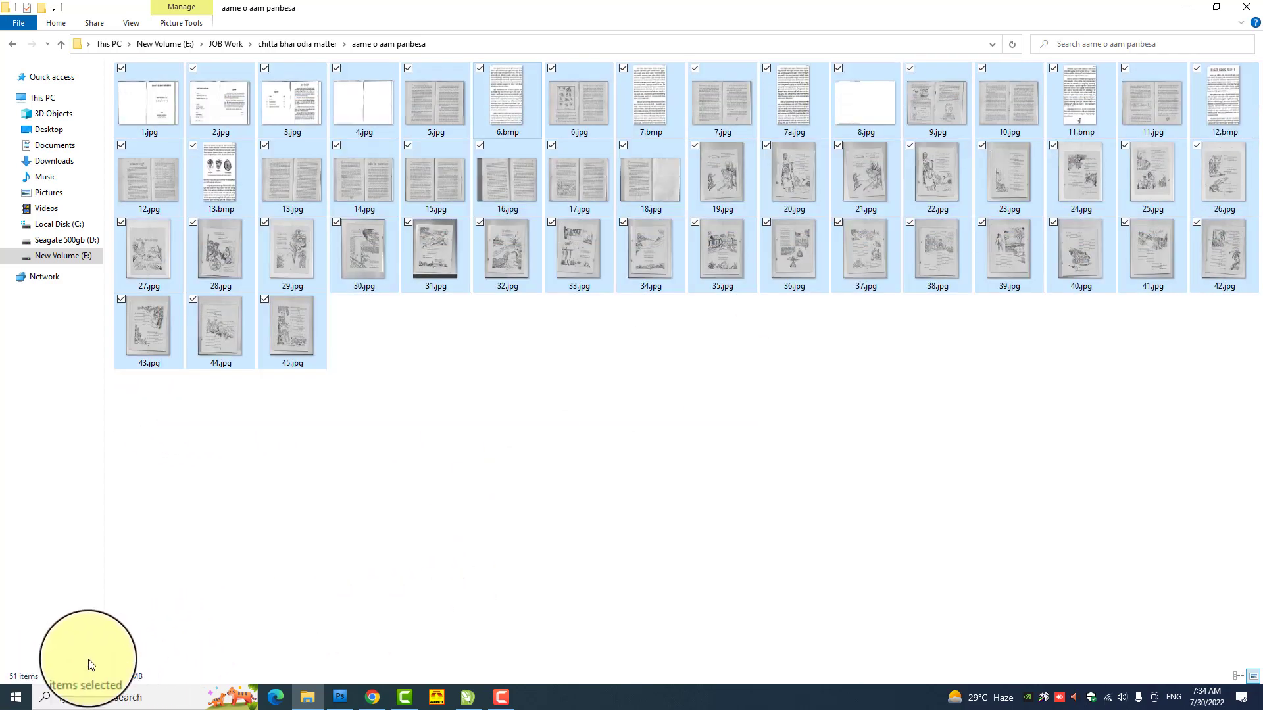
left_click(538, 424)
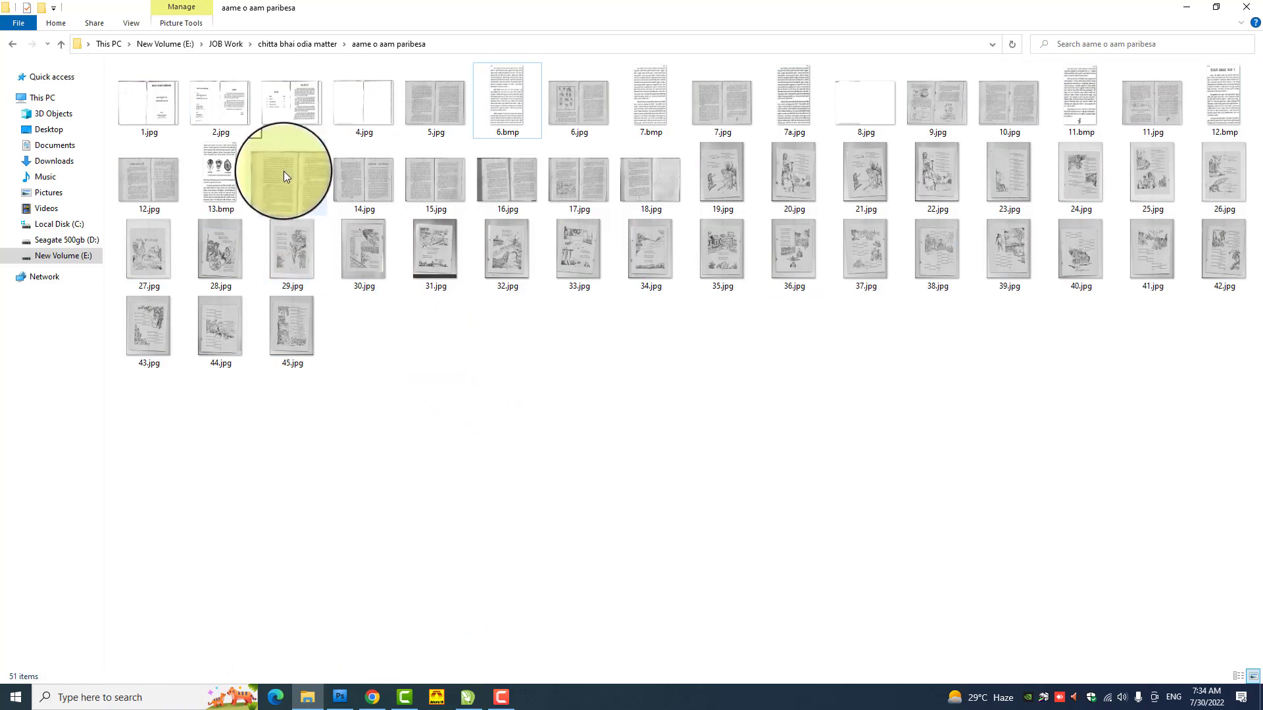
double_click(361, 180)
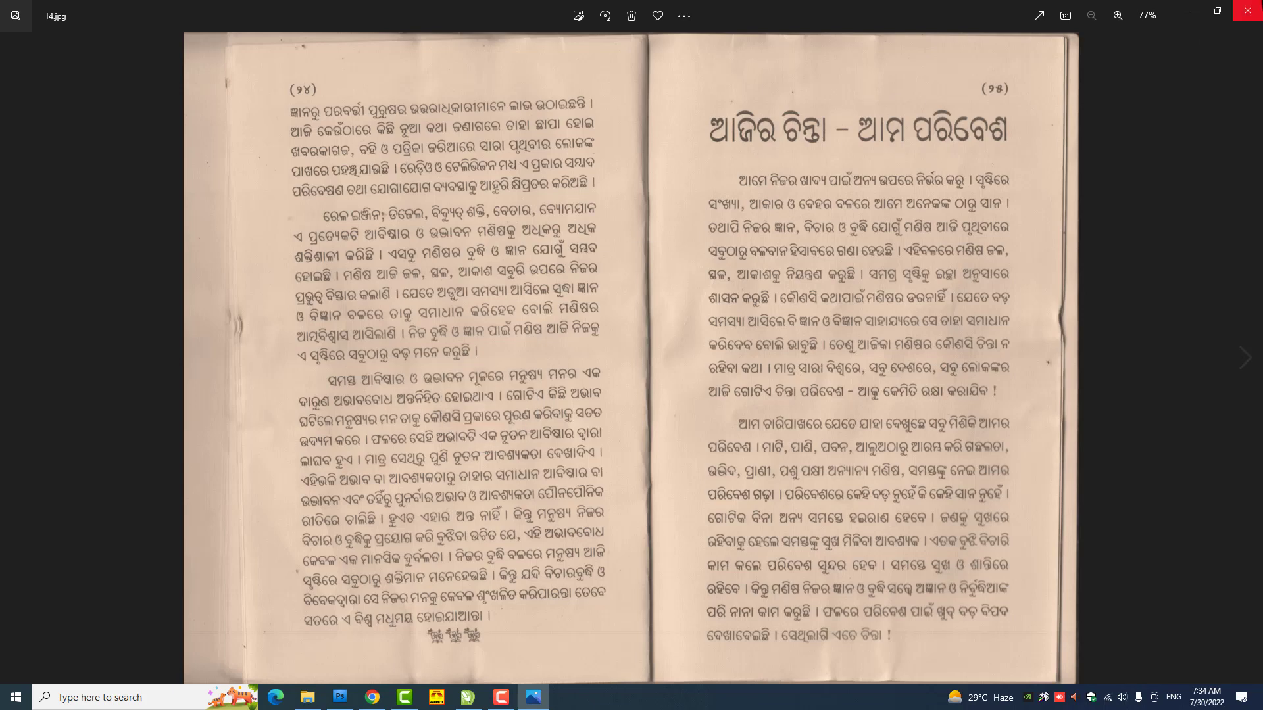
left_click(1247, 10)
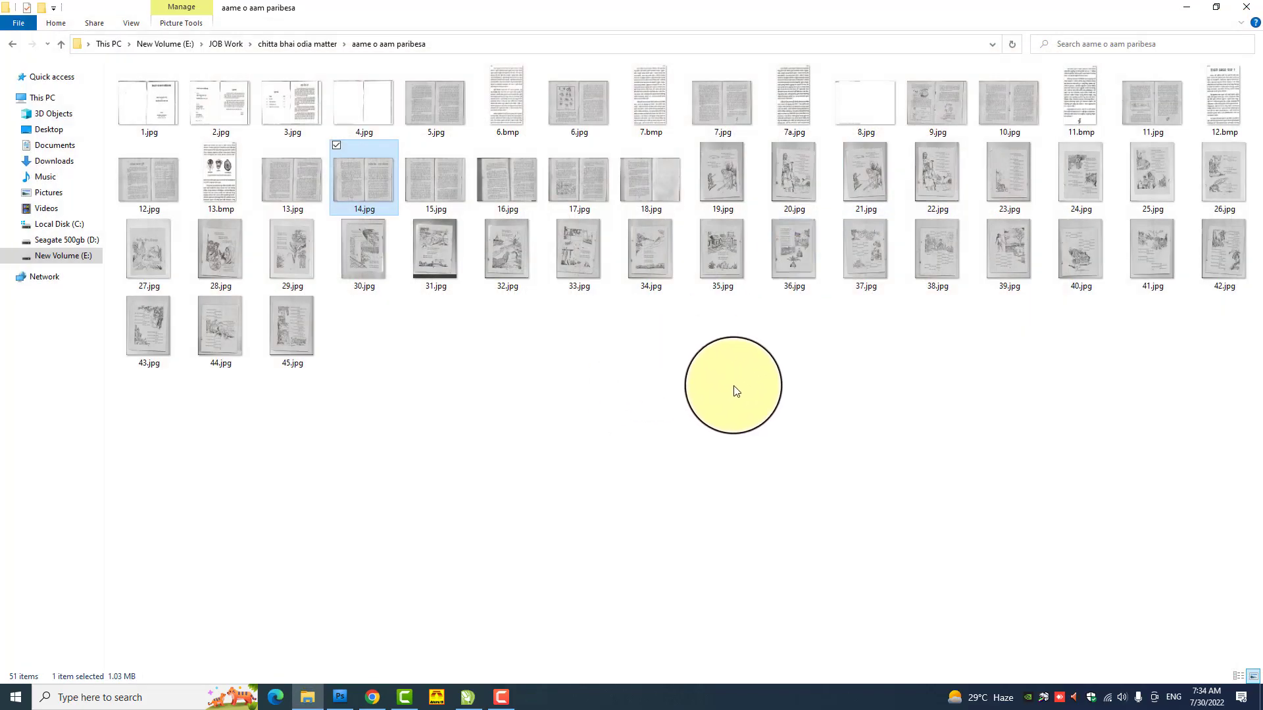
Preview the 5.jpg scan in Photos and close the viewer
left_click(530, 393)
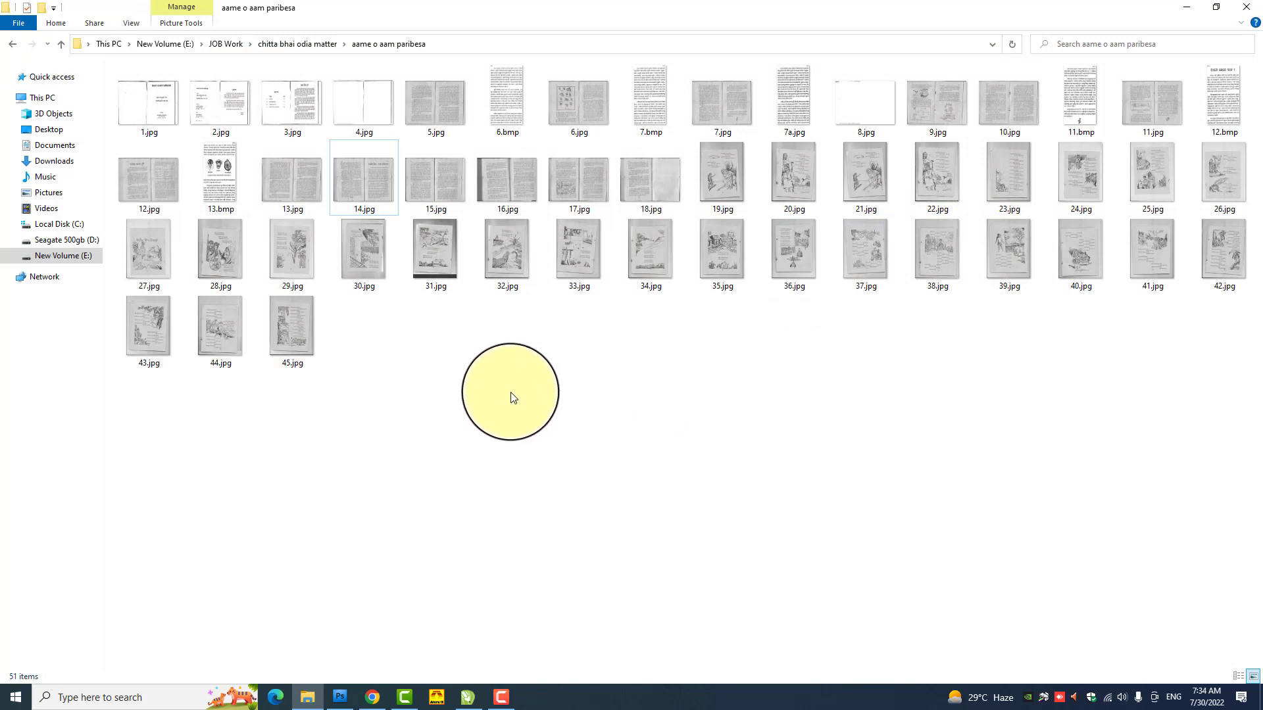
double_click(448, 108)
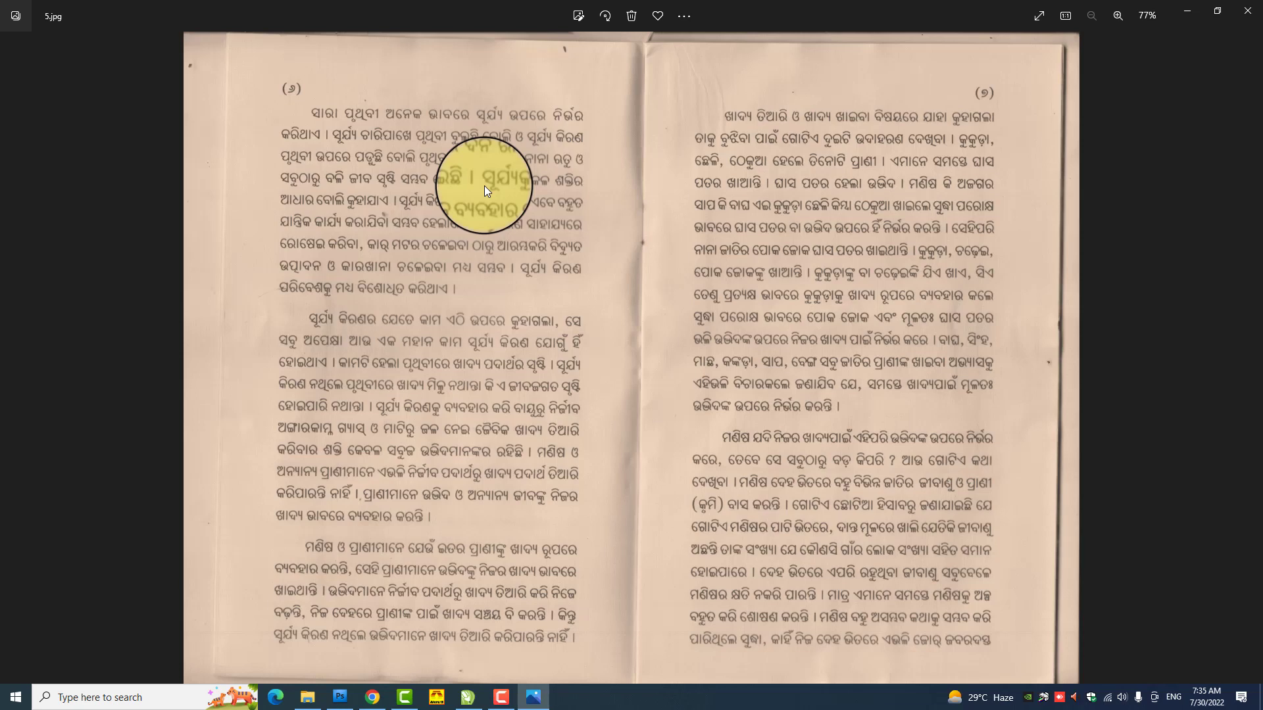
left_click(1246, 11)
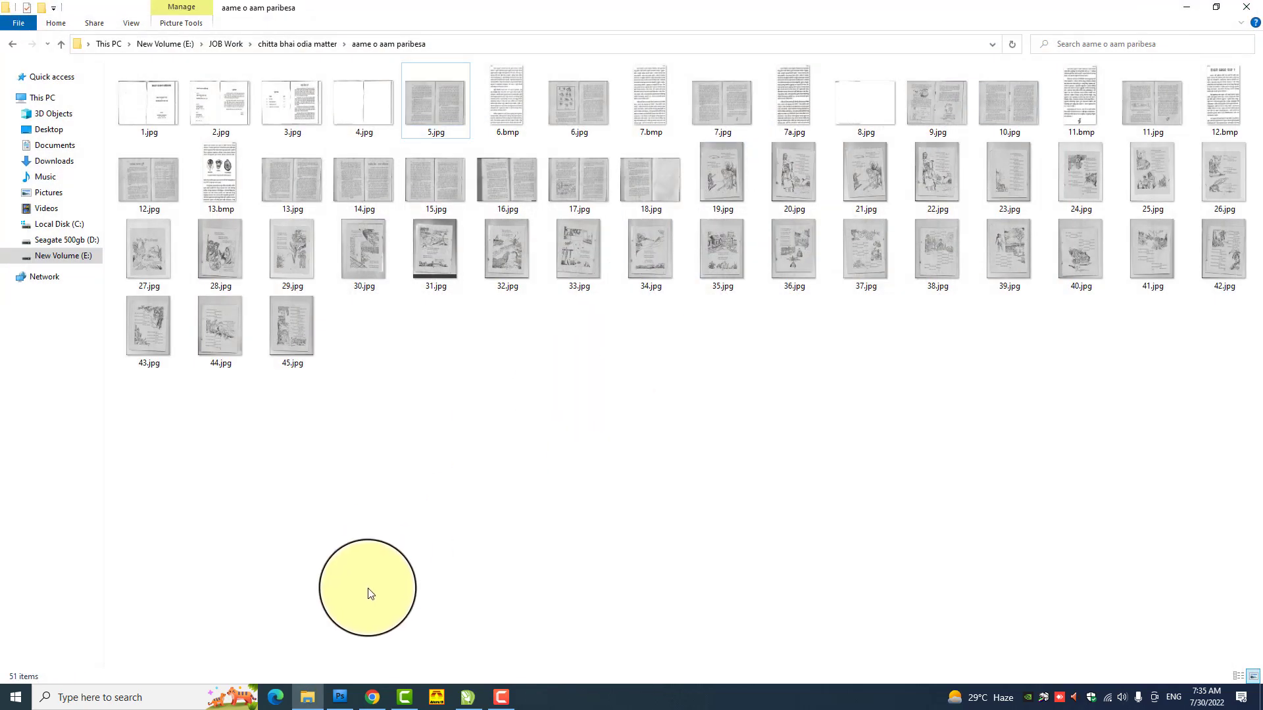
Load 5.jpg into Photoshop, convert it to Grayscale mode, and close the document
left_click(339, 698)
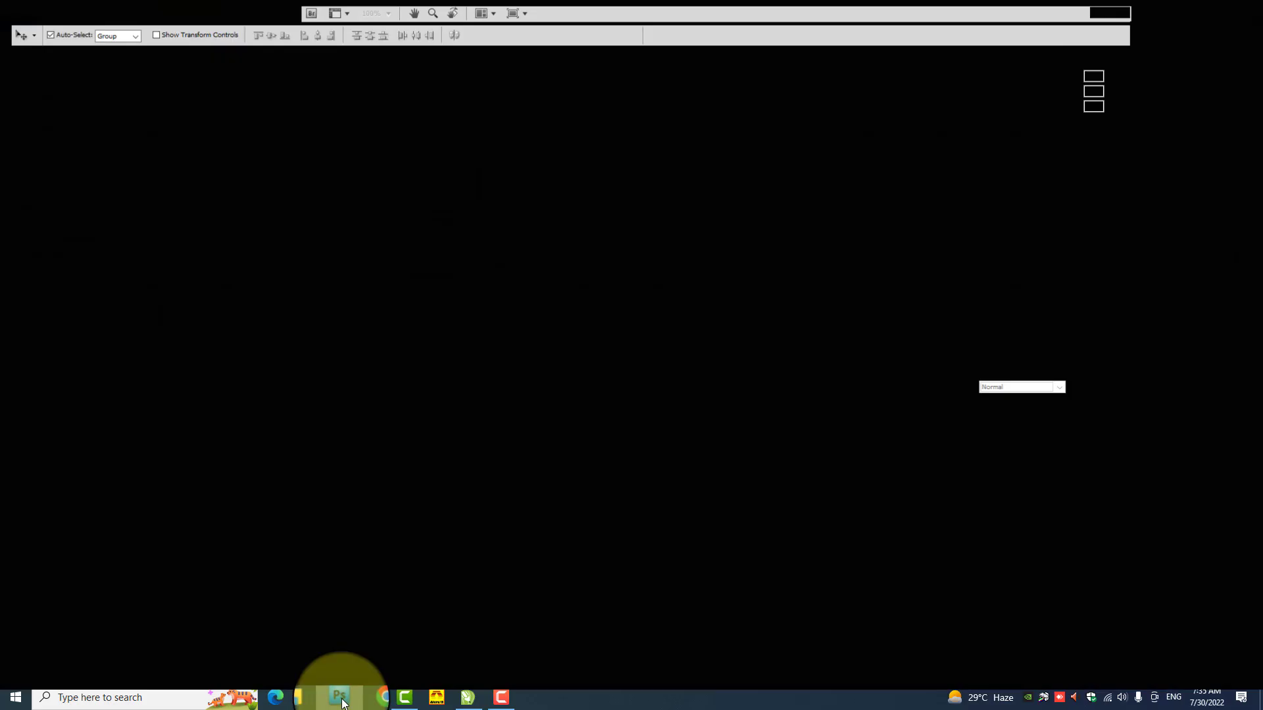
left_click(341, 698)
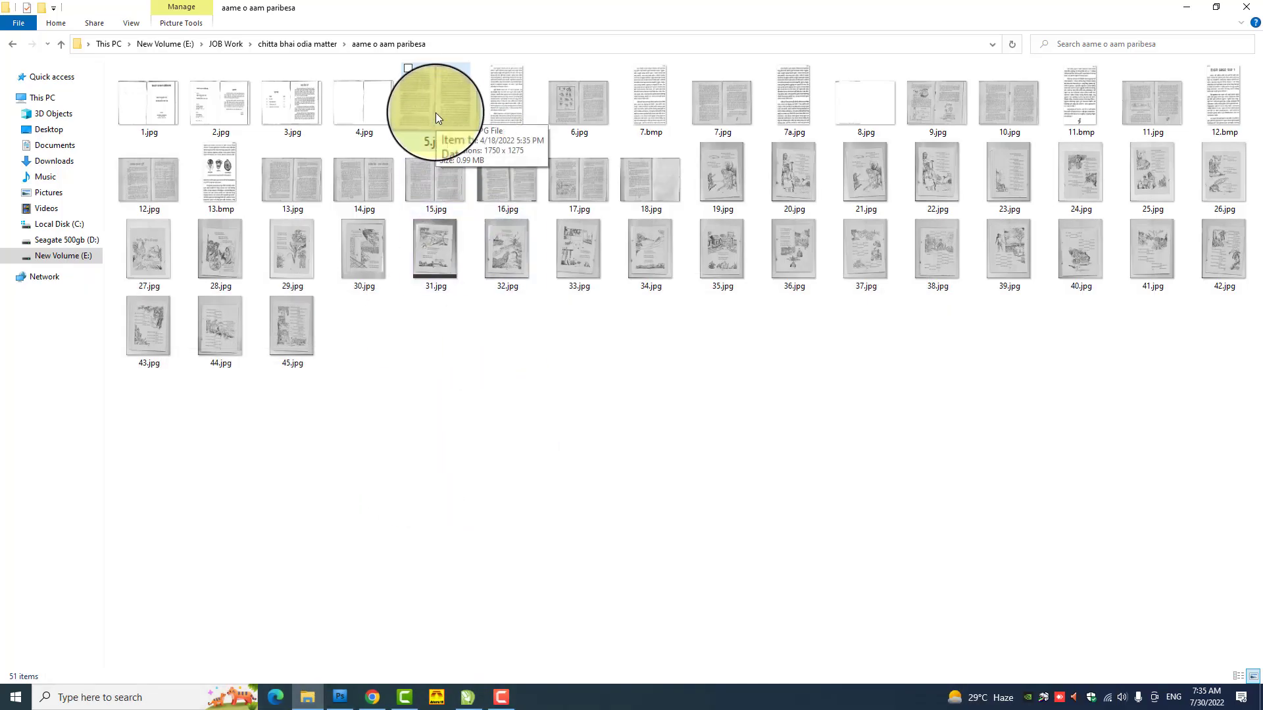
mouse_move(436, 111)
left_mouse_down()
mouse_move(341, 707)
mouse_move(345, 325)
left_mouse_up()
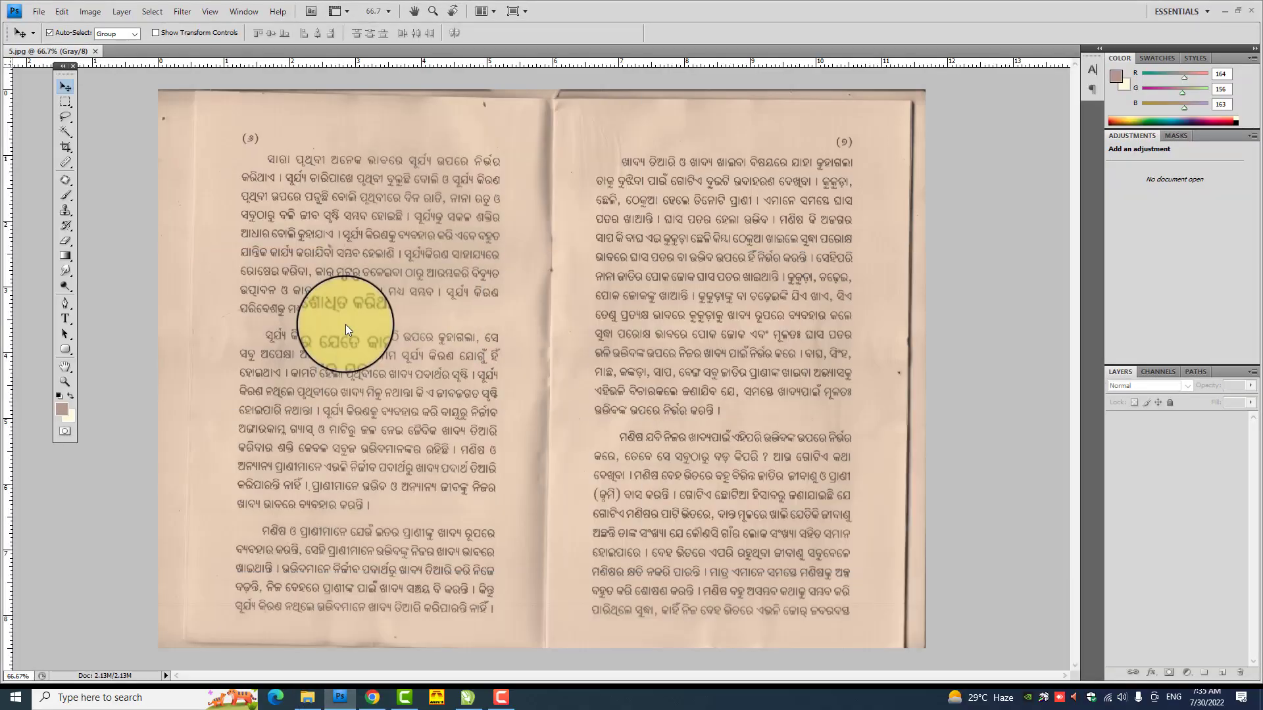
left_click(91, 11)
mouse_move(99, 28)
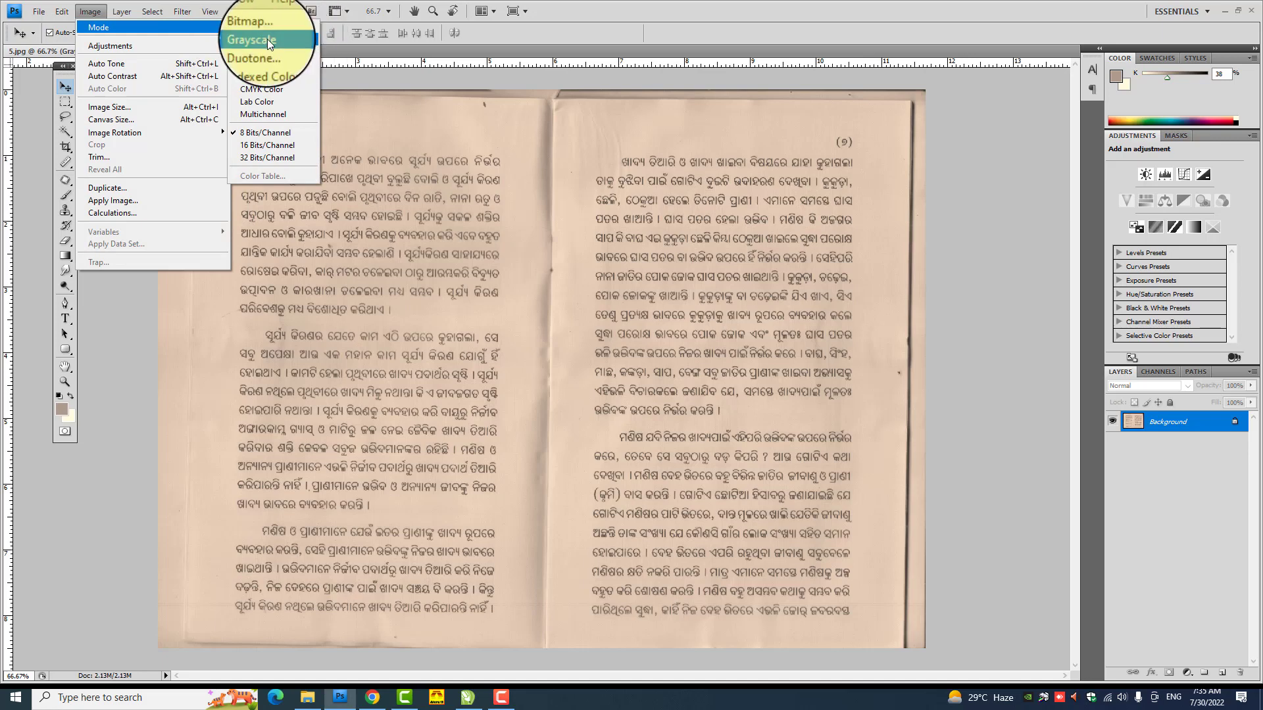
left_click(267, 38)
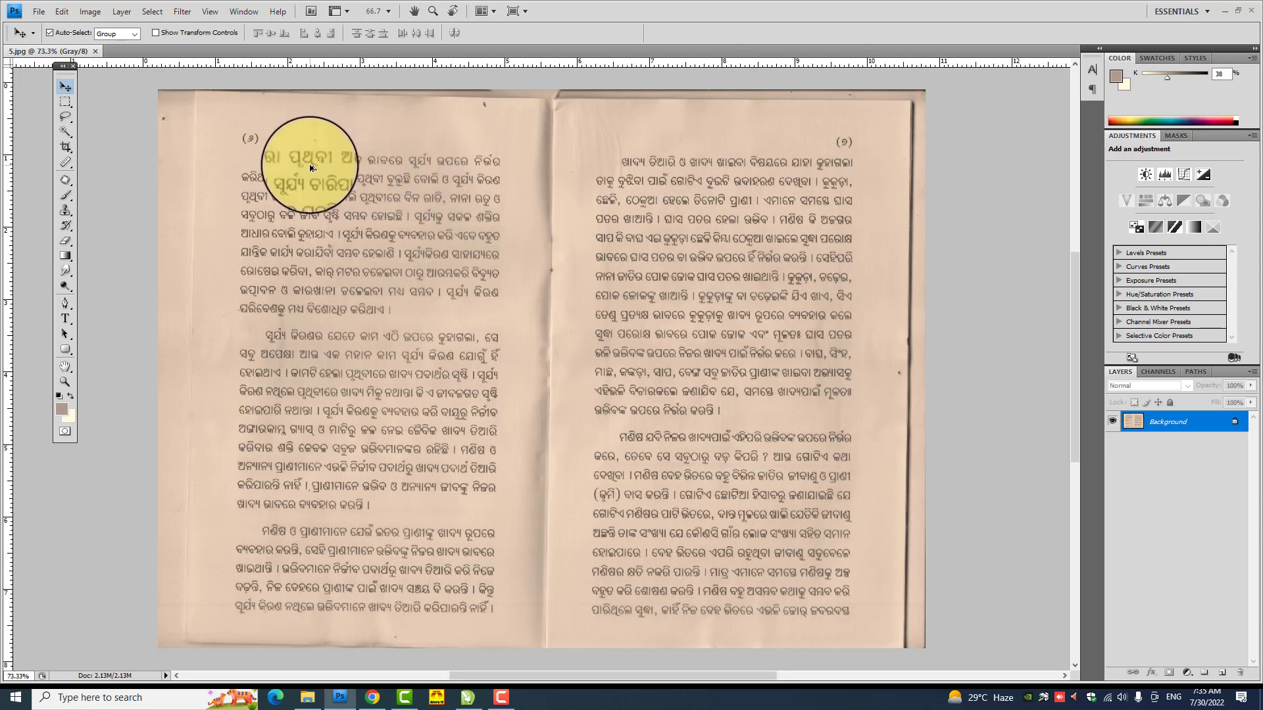
scroll(306, 164, "up", 2)
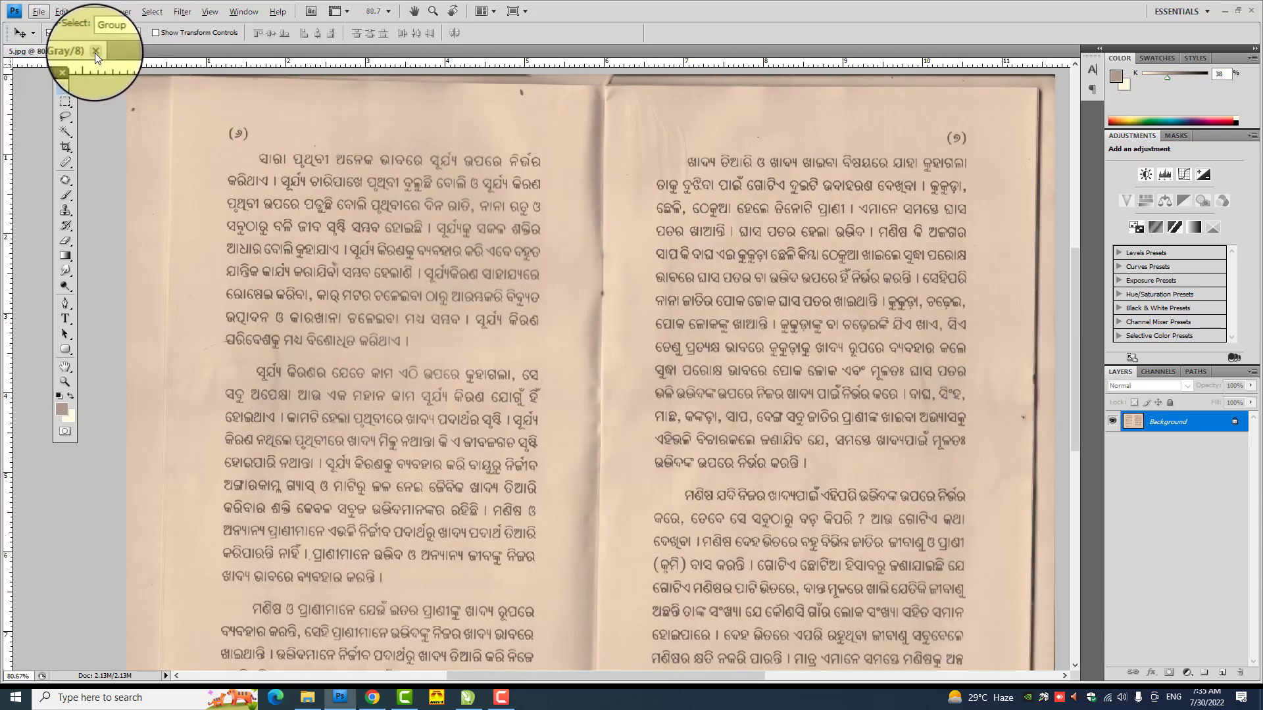
left_click(96, 50)
Load the 13.jpg scan into Photoshop and convert it to Grayscale mode
left_click(307, 697)
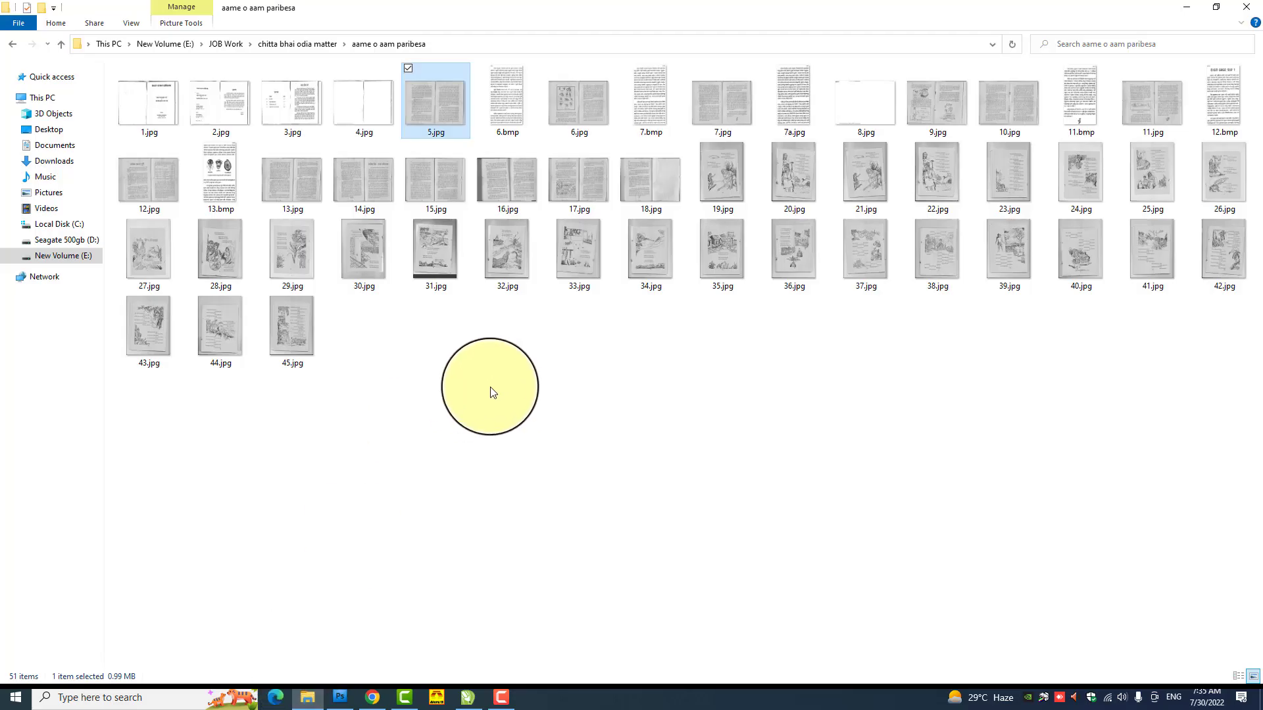
left_click(294, 187)
mouse_move(294, 187)
left_mouse_down()
mouse_move(340, 706)
mouse_move(355, 286)
left_mouse_up()
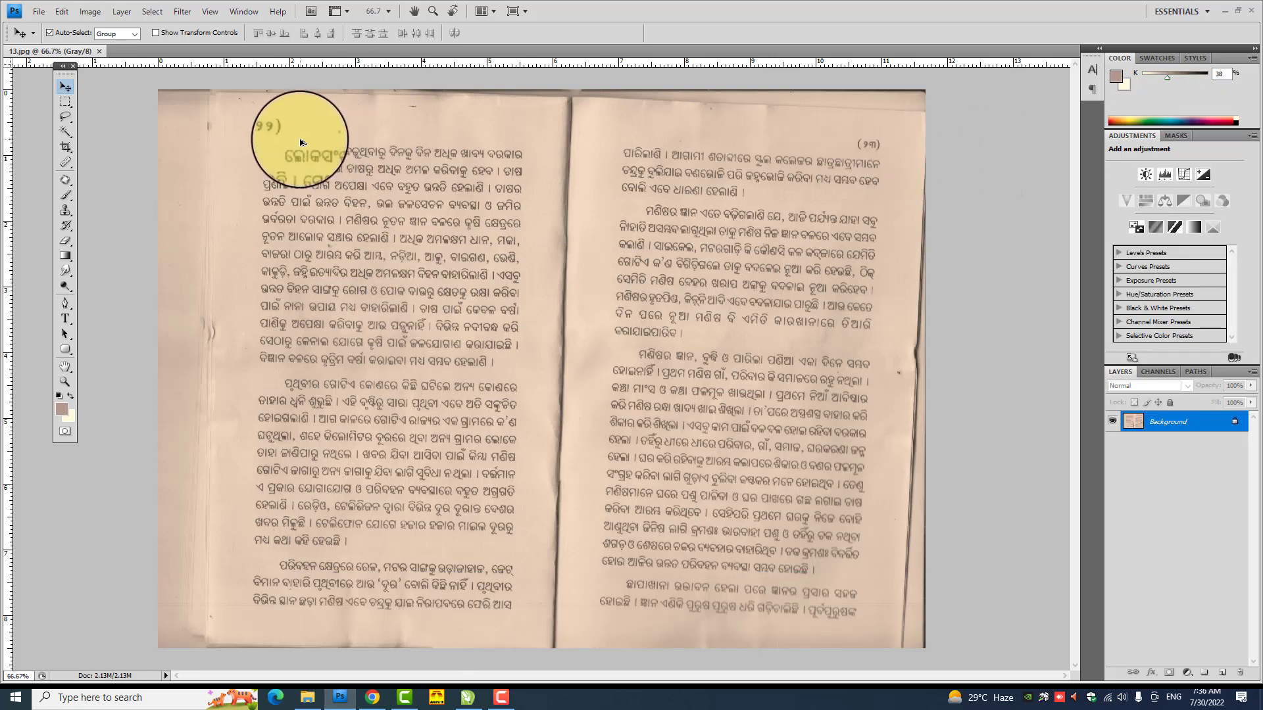
scroll(303, 131, "up", 1)
scroll(546, 148, "down", 1)
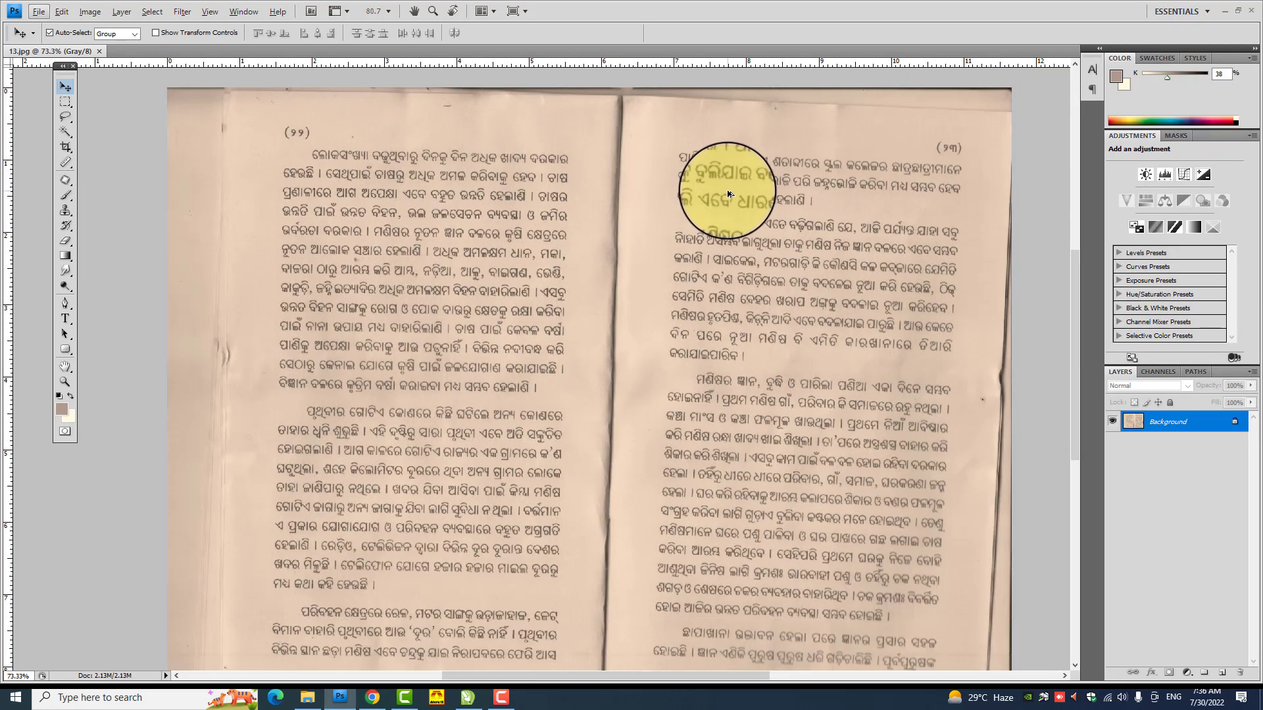
scroll(467, 226, "down", 1)
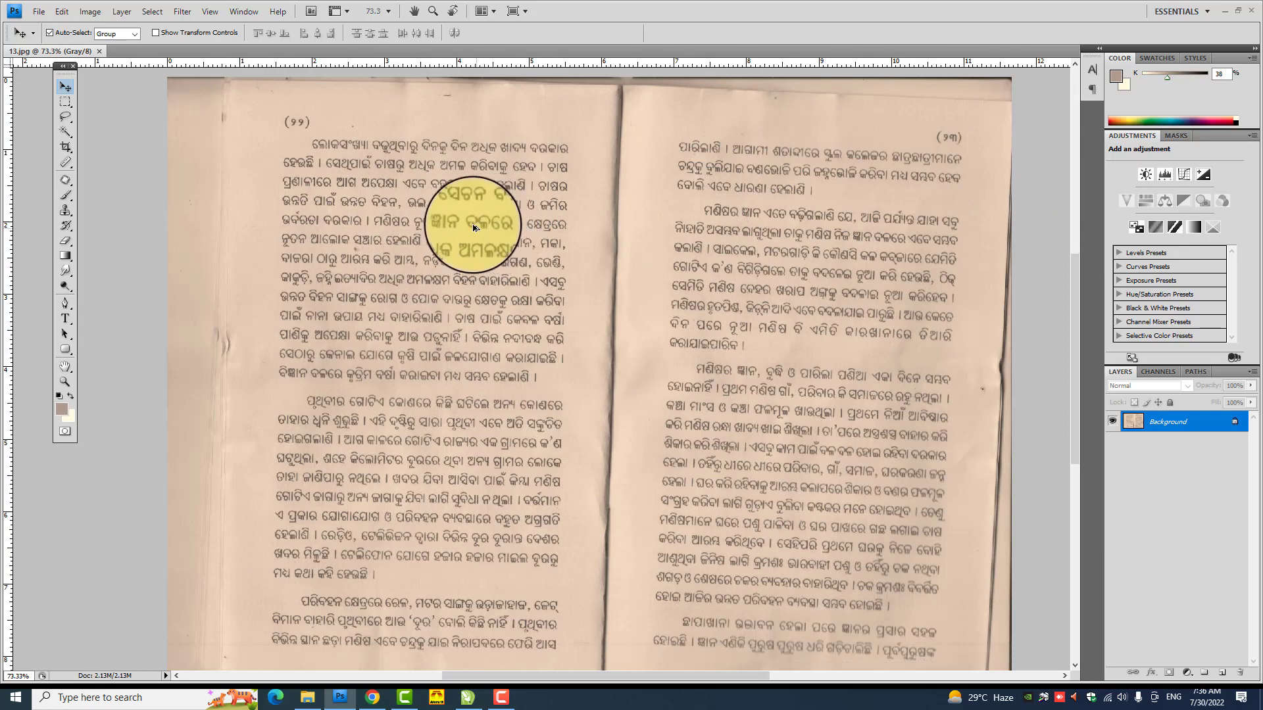
scroll(410, 142, "up", 2)
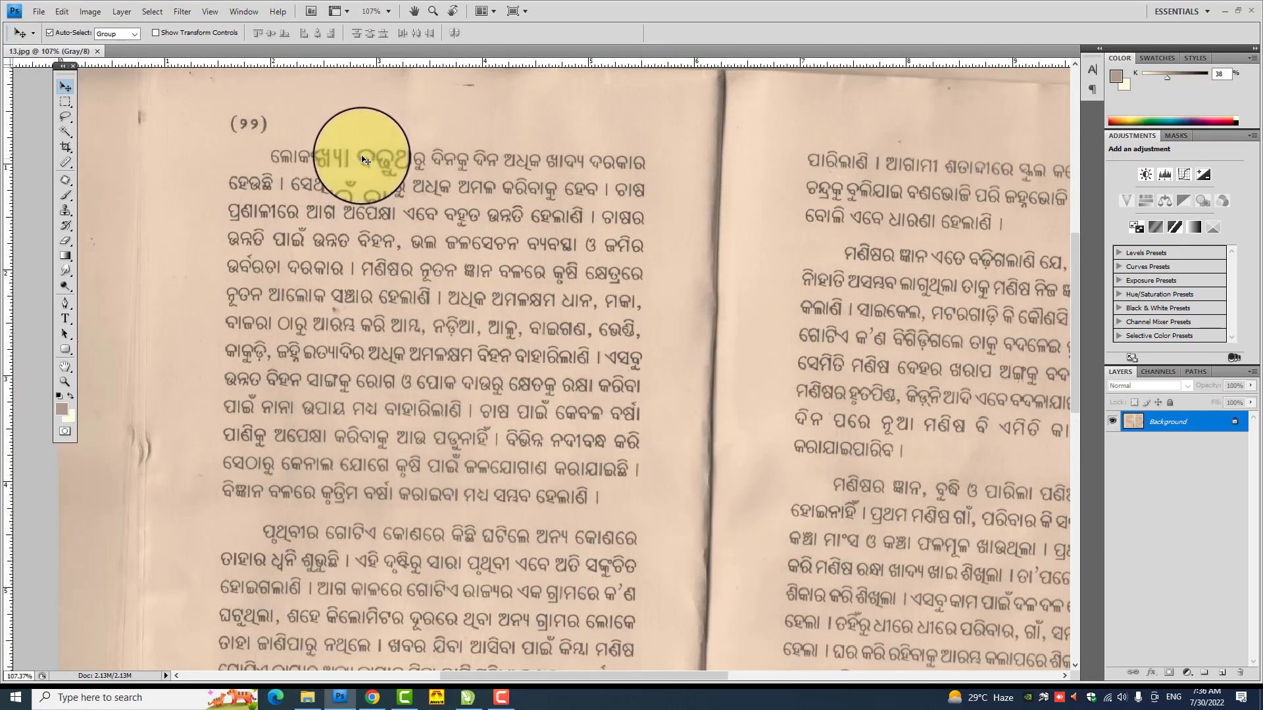
left_click(92, 14)
mouse_move(103, 27)
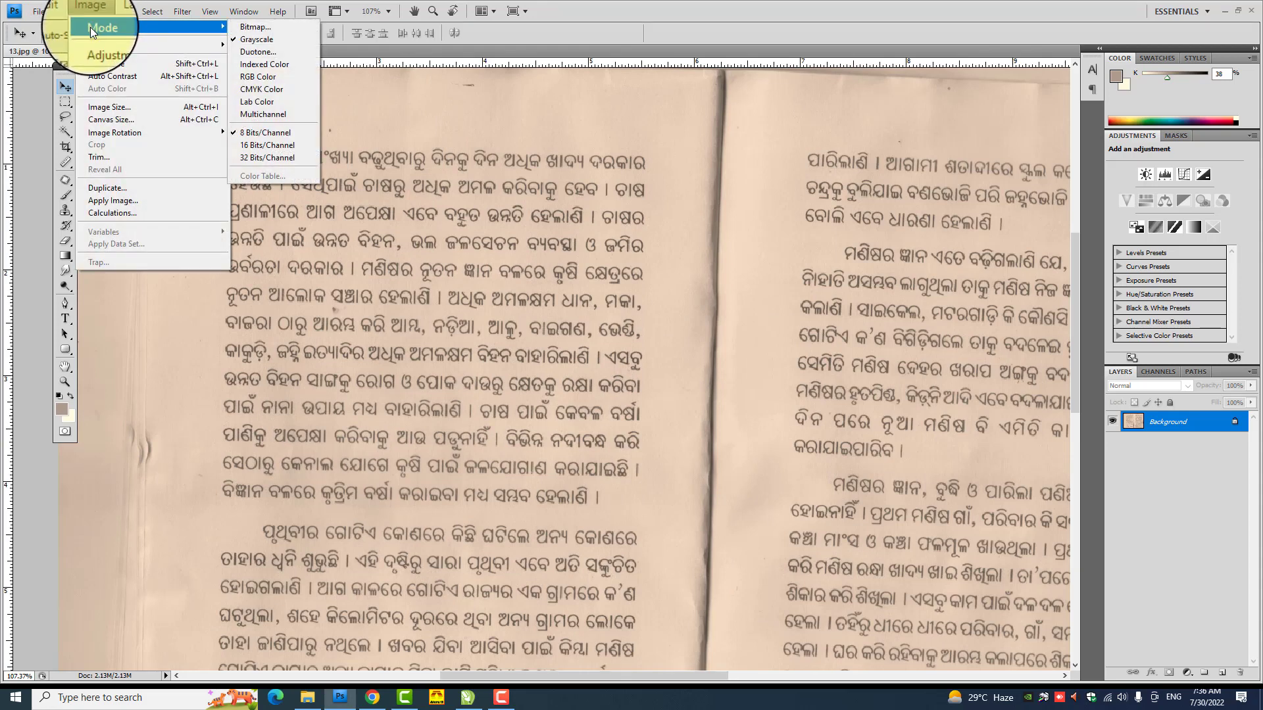
left_click(242, 40)
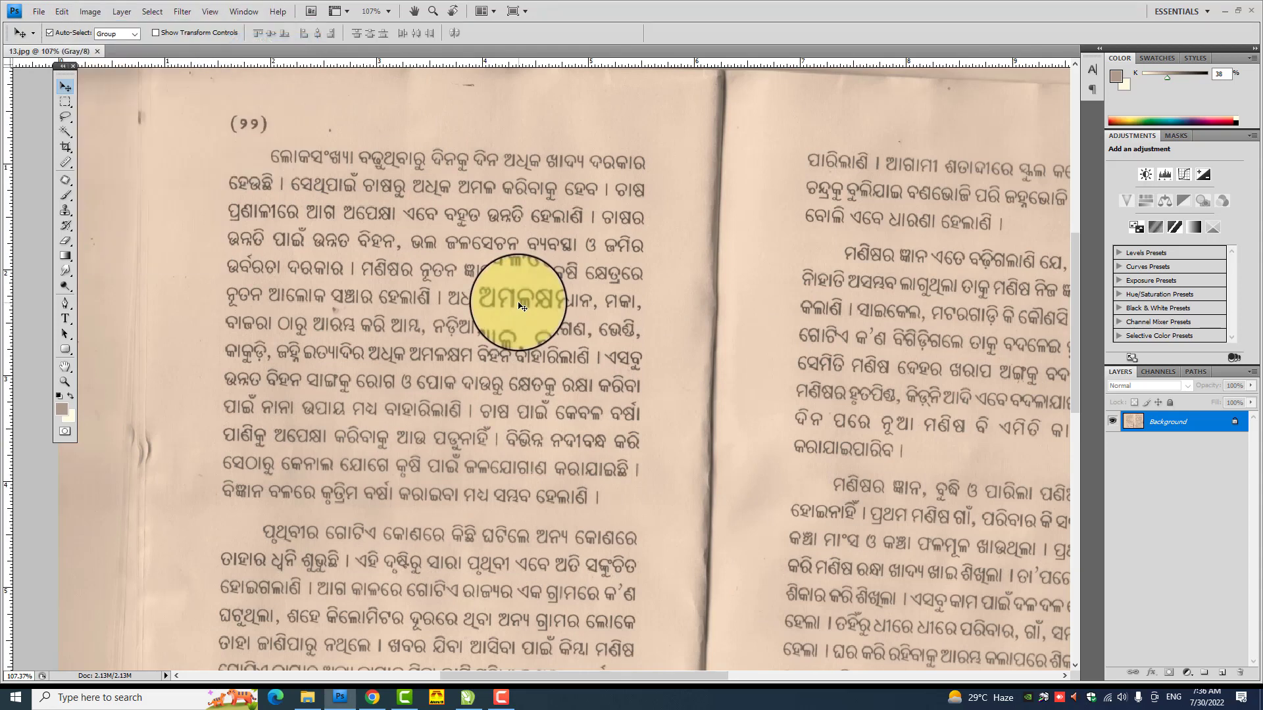
scroll(358, 153, "up", 2)
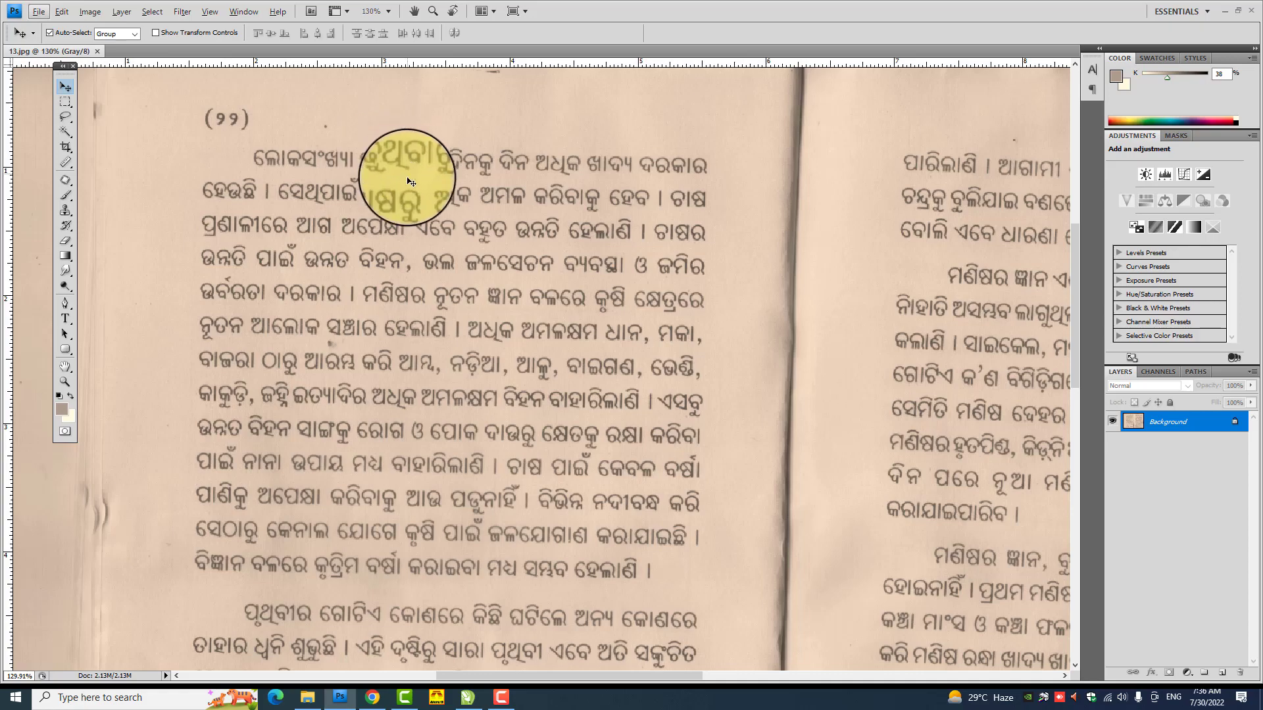
left_click(65, 163)
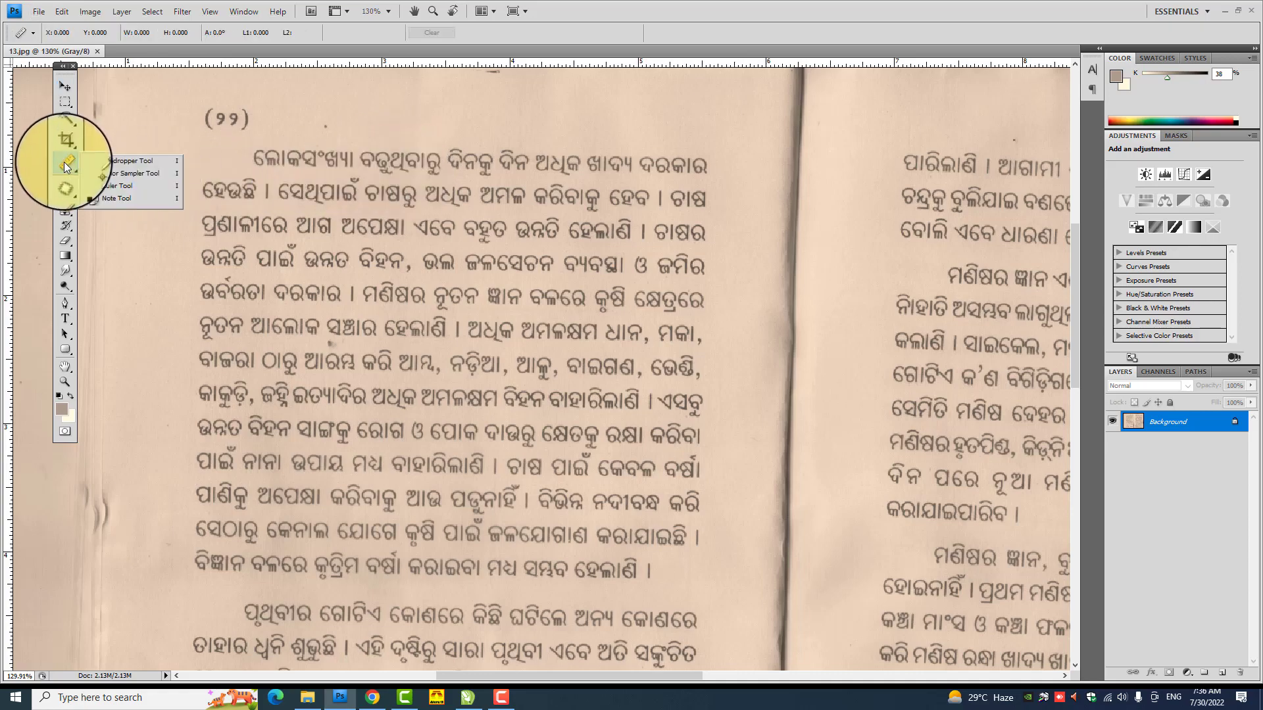
left_click(124, 187)
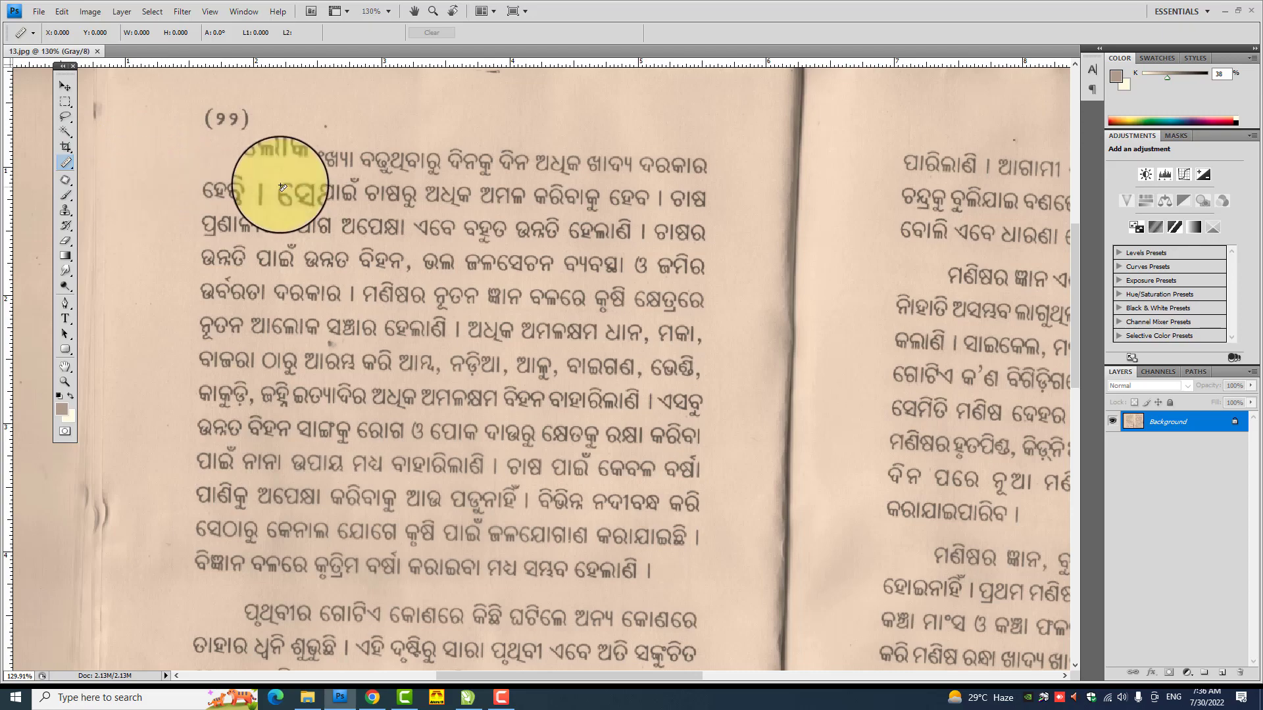
left_click_drag(254, 147, 741, 160)
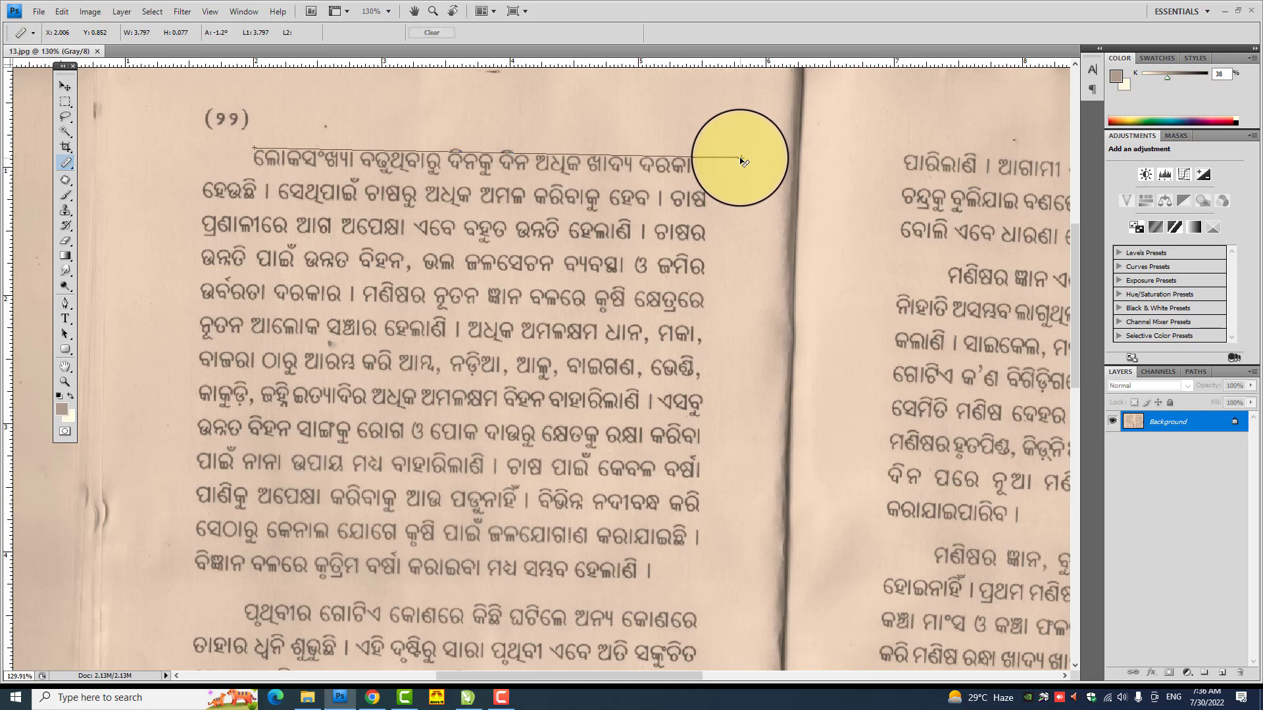
left_click(97, 18)
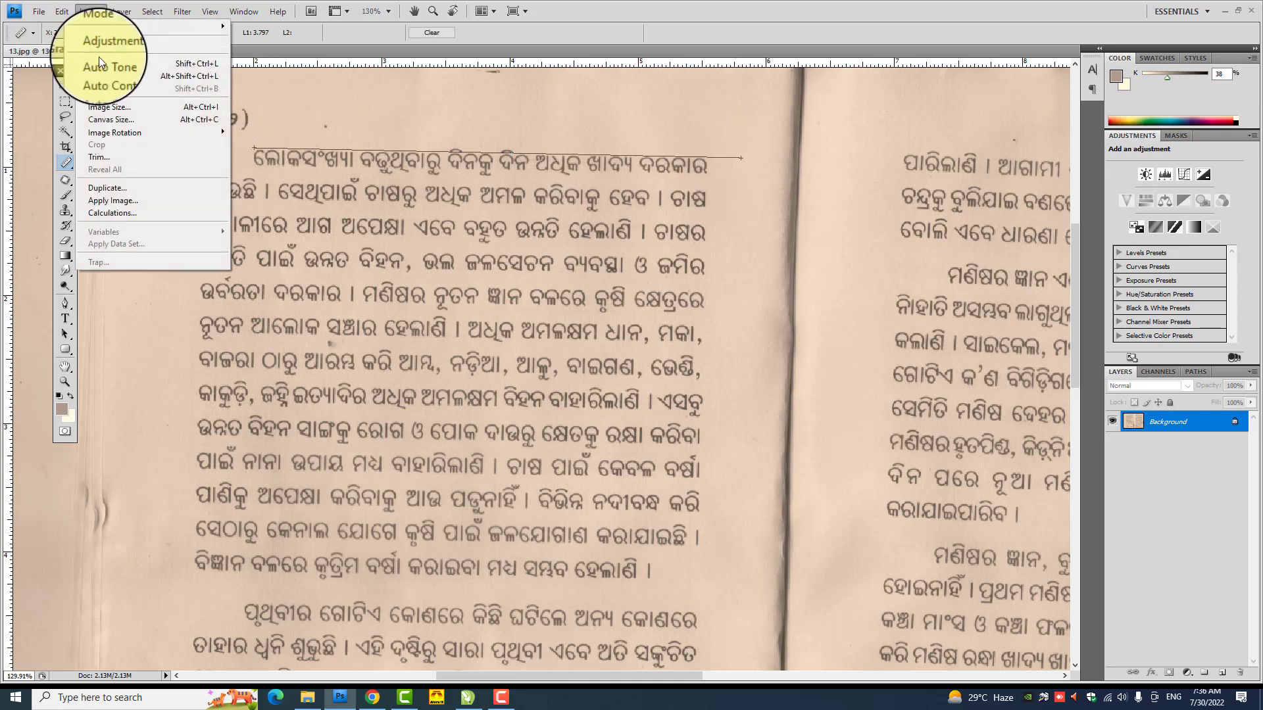
mouse_move(116, 132)
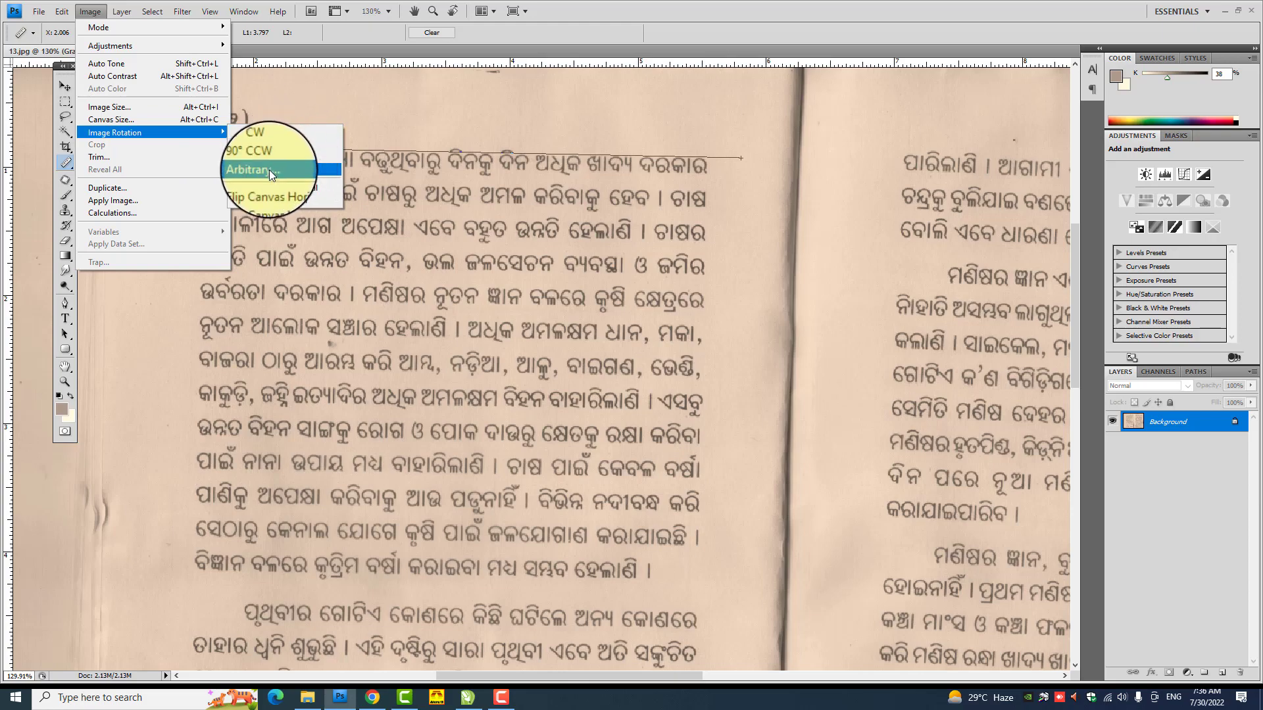
left_click(270, 169)
left_click(692, 236)
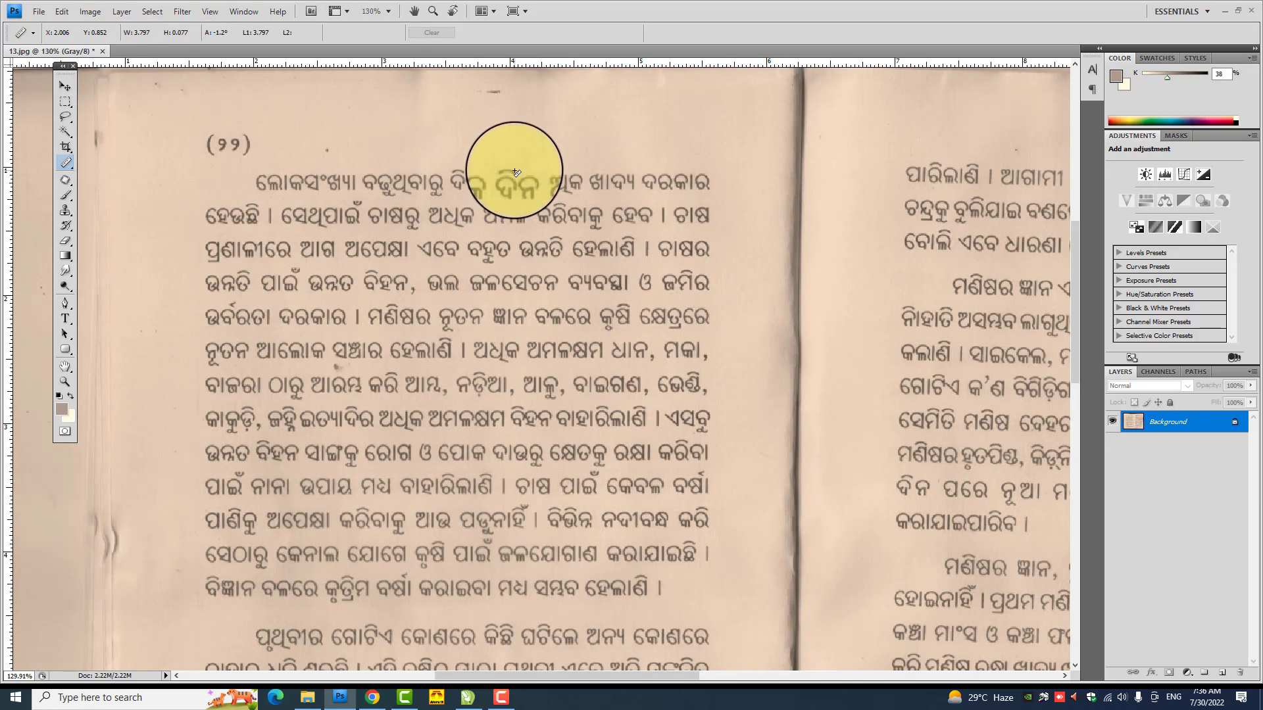
scroll(416, 212, "down", 2)
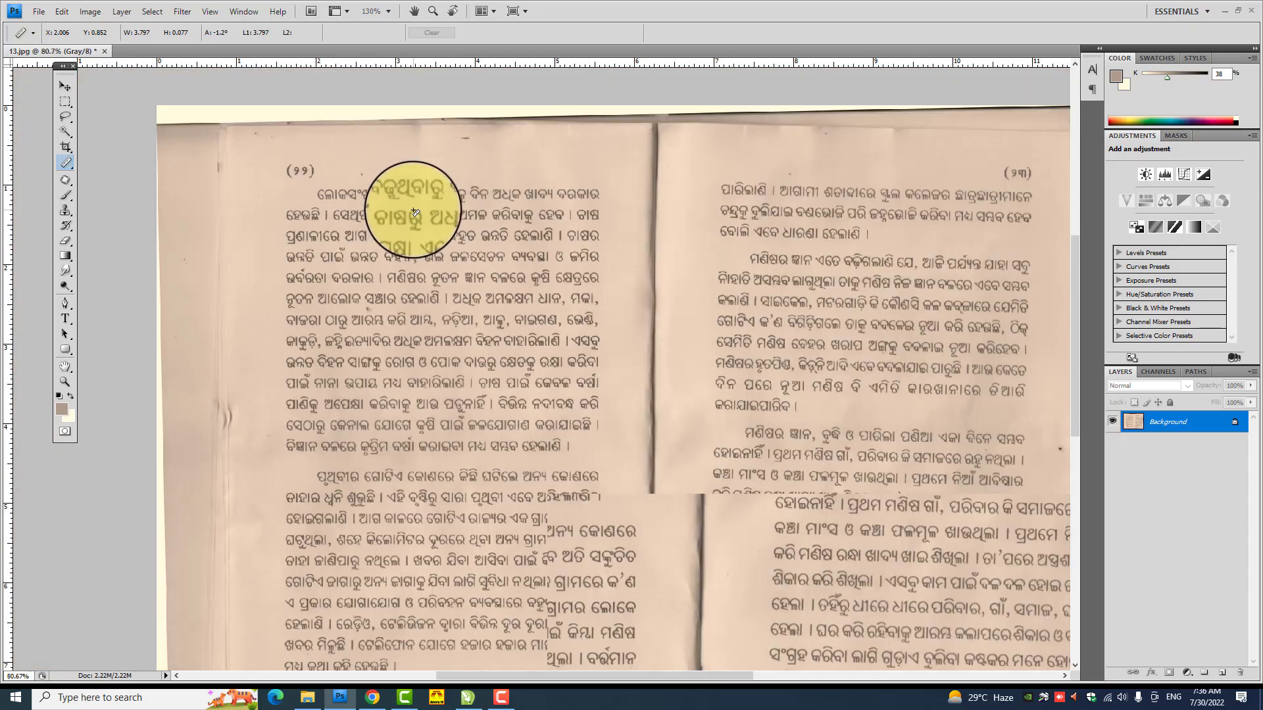
scroll(416, 210, "down", 1)
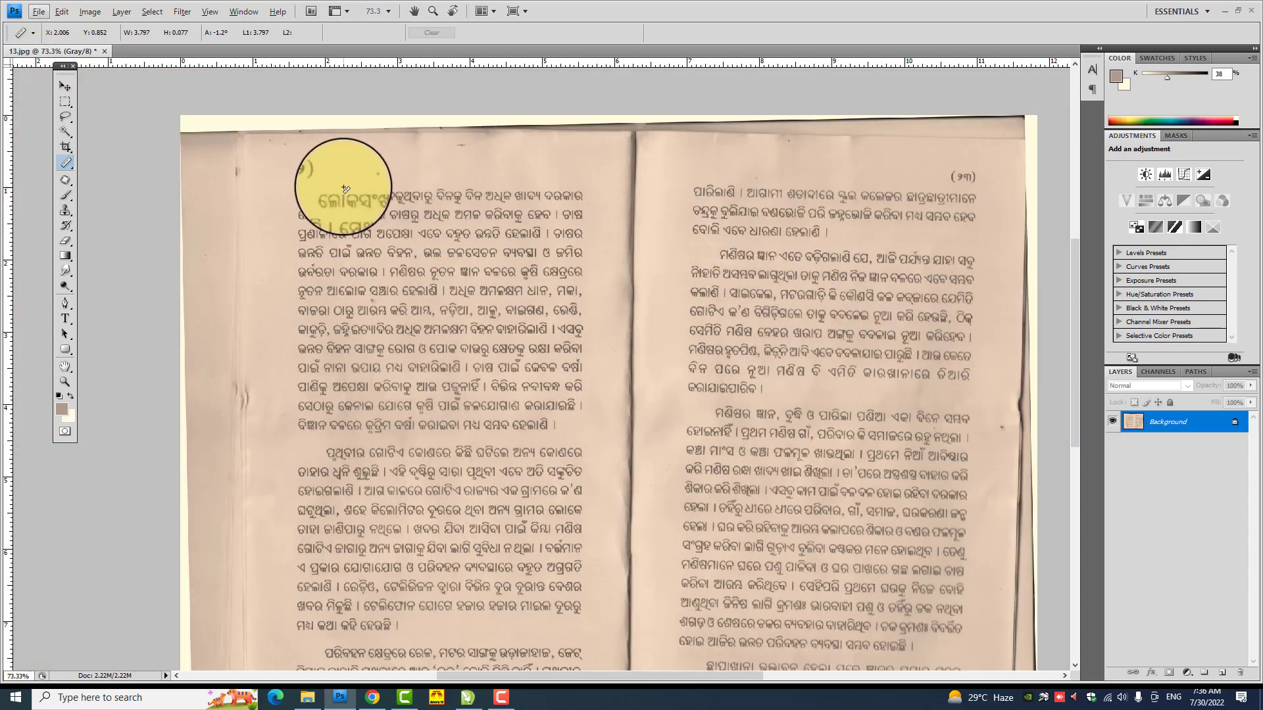
scroll(342, 217, "down", 1)
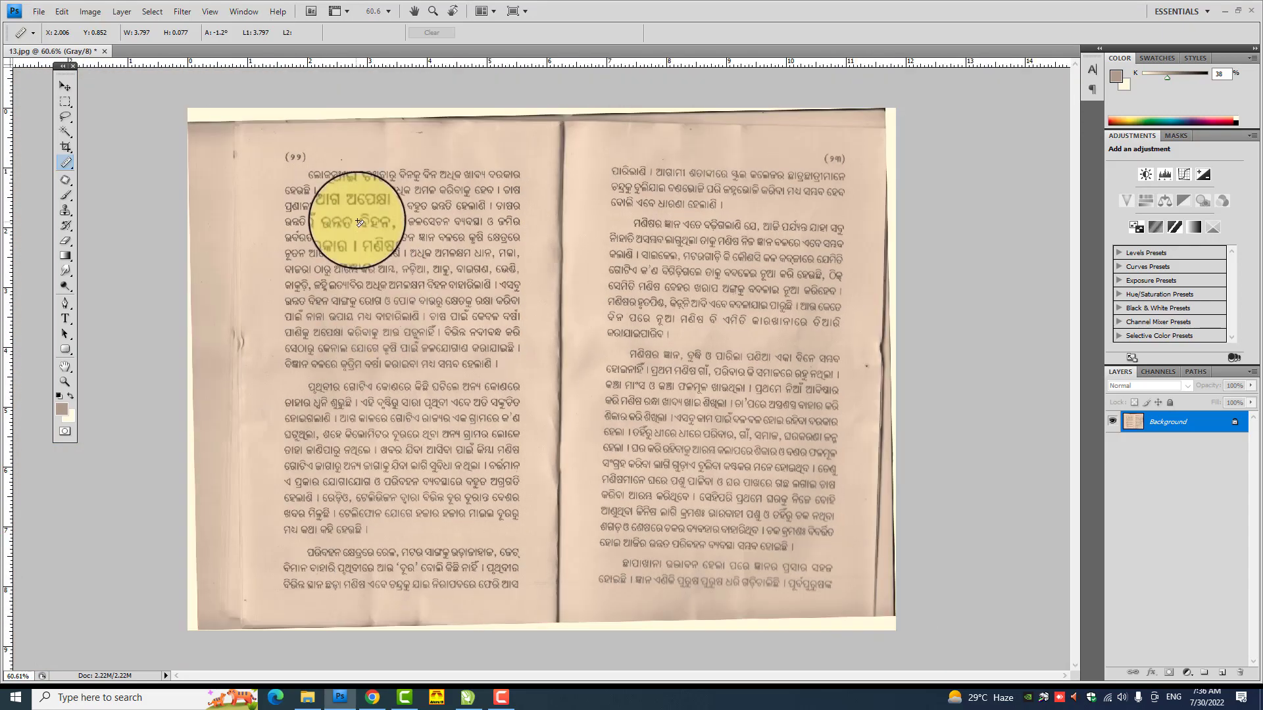
scroll(317, 161, "up", 1)
scroll(317, 165, "up", 1)
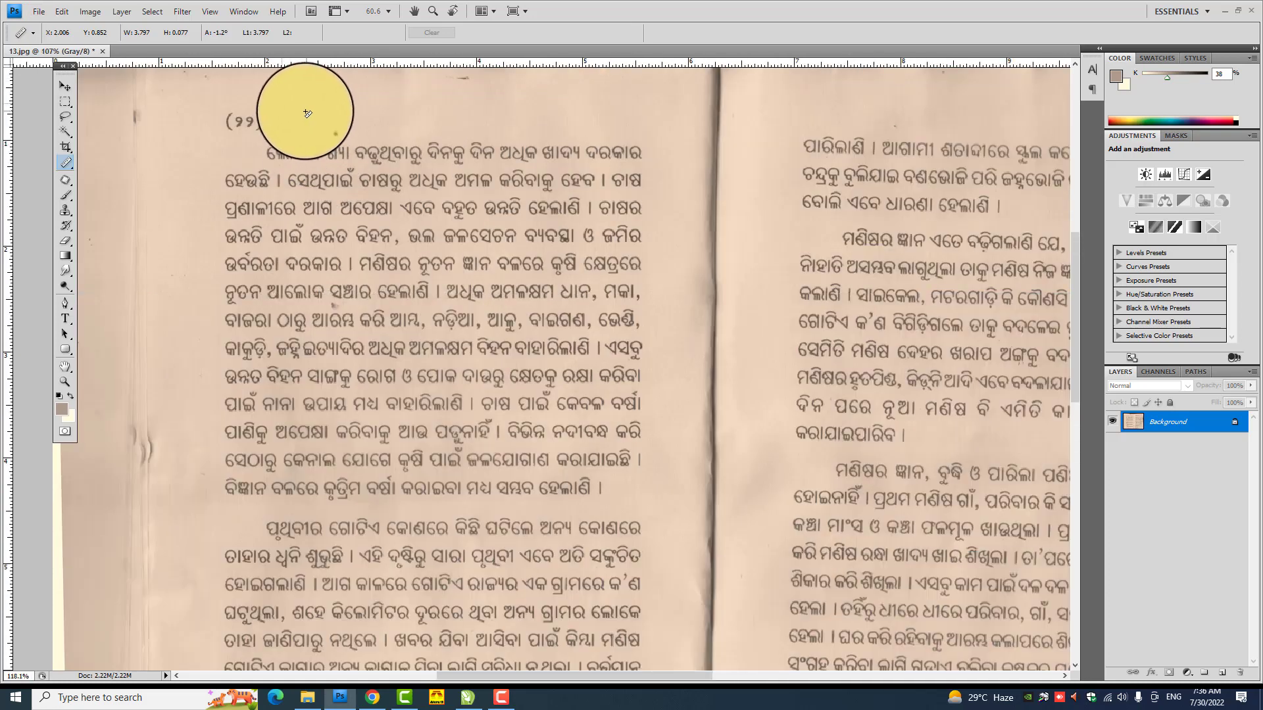
scroll(302, 108, "up", 1)
scroll(302, 119, "up", 1)
Apply Levels with input values 91, 0.46 and 184, then fit both pages in view
key("ctrl+l")
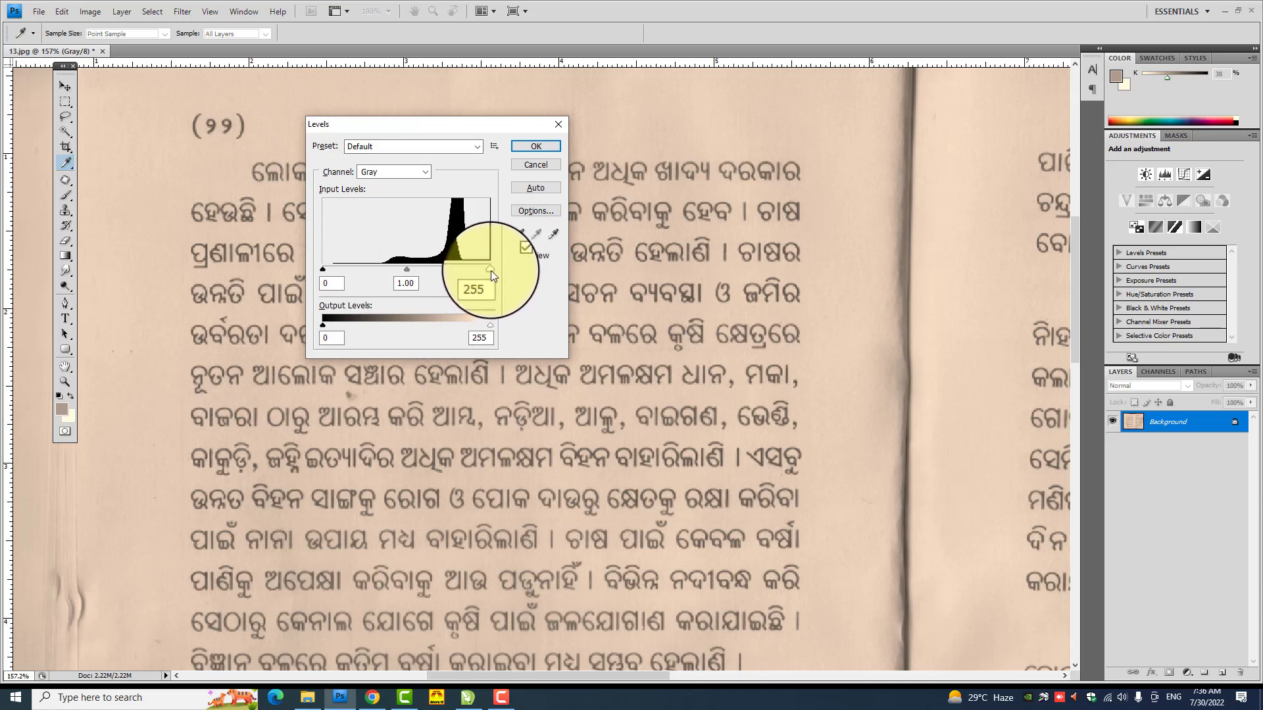
left_click_drag(491, 271, 444, 269)
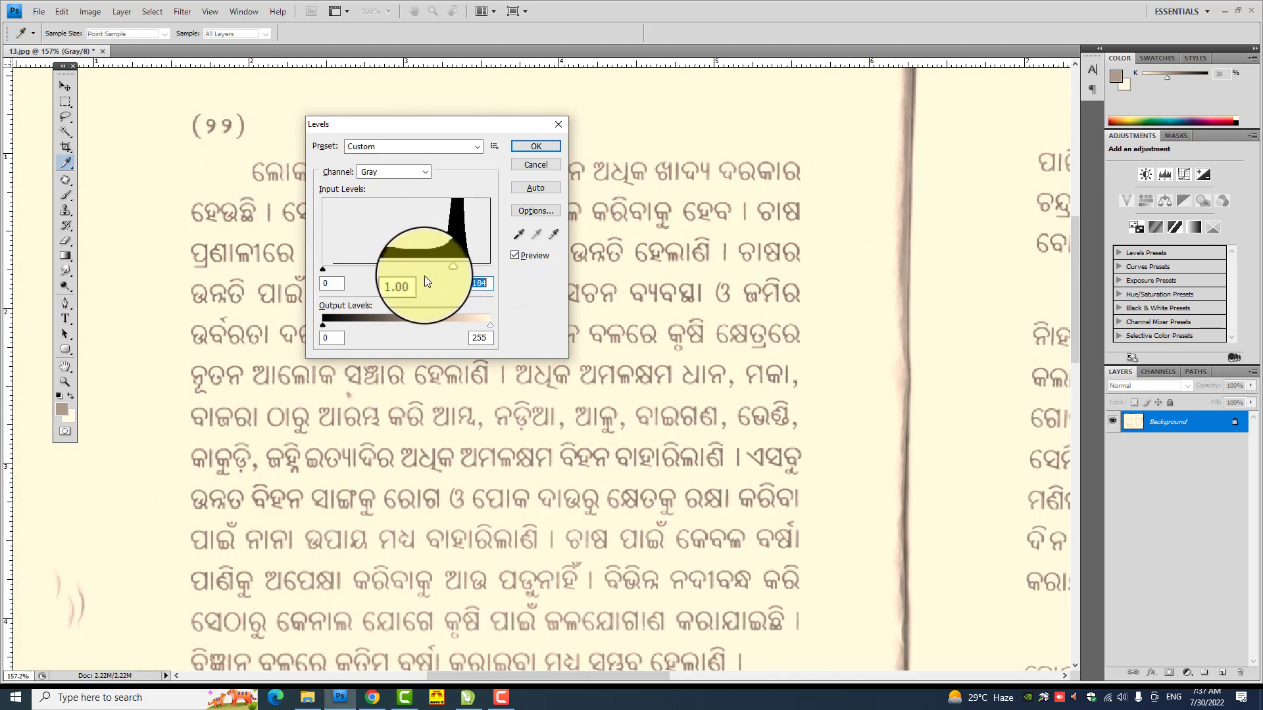
left_click_drag(322, 270, 426, 268)
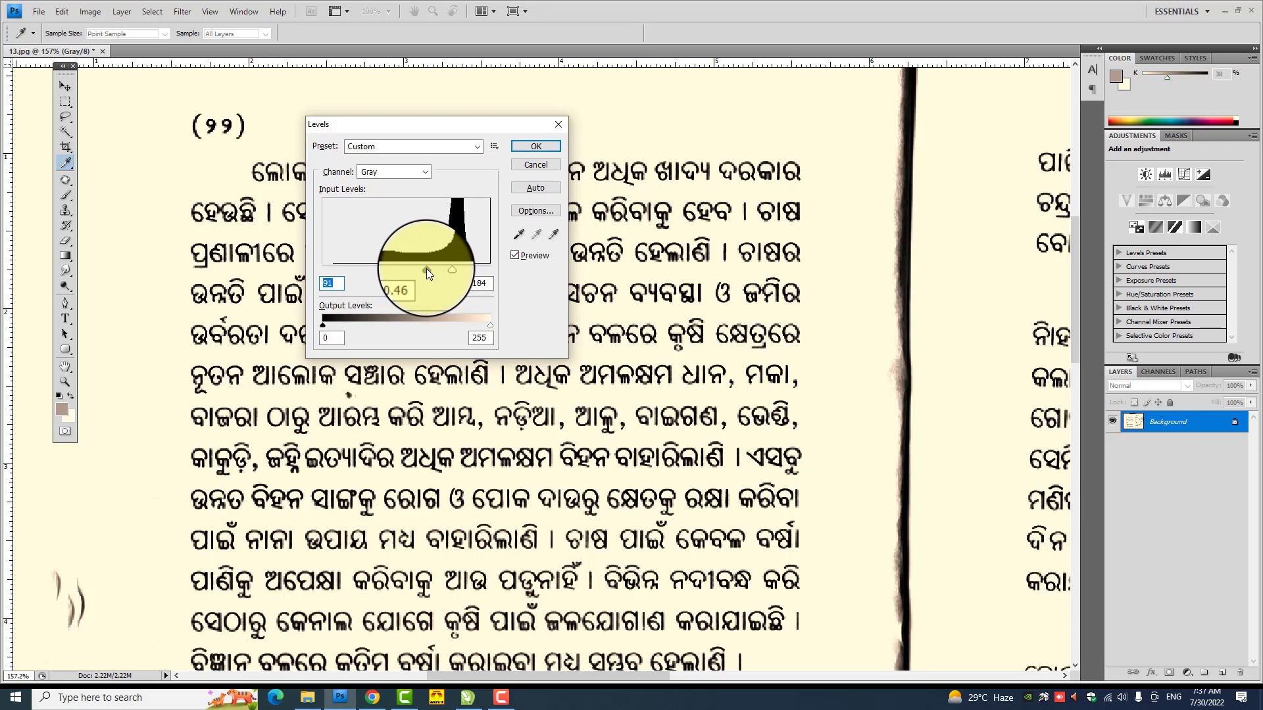
left_click(533, 148)
key("ctrl+0")
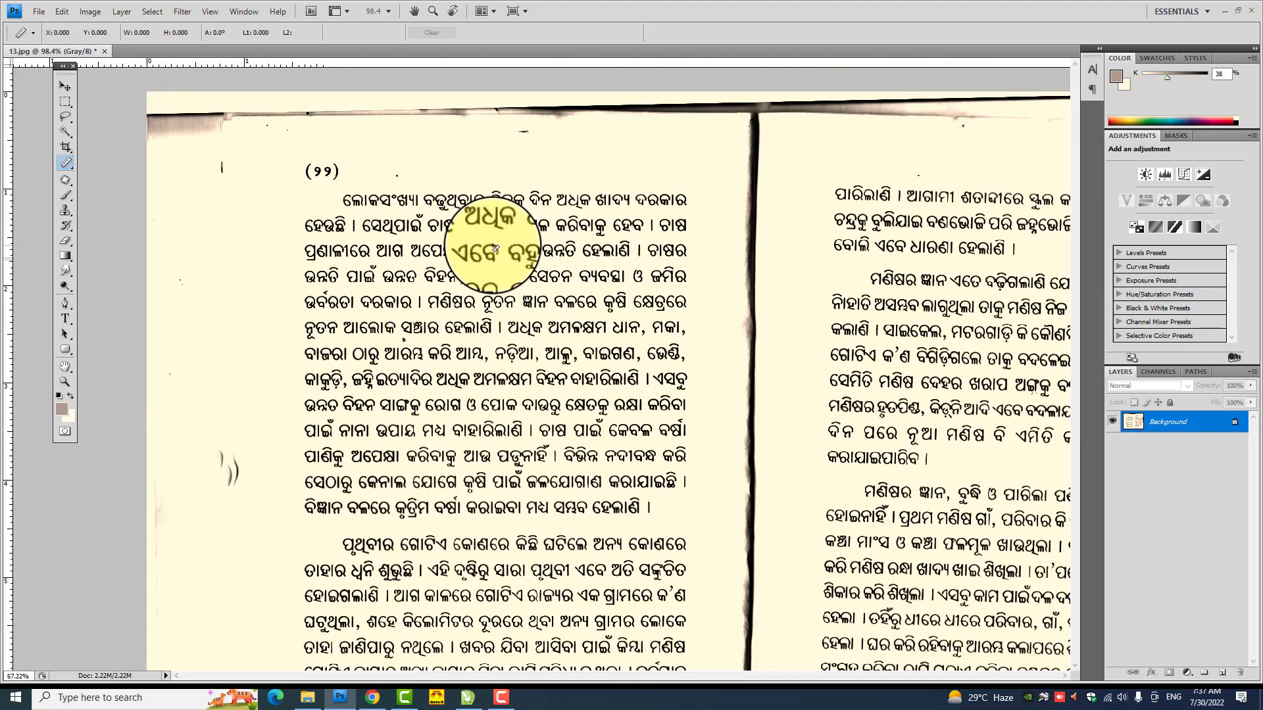
scroll(408, 414, "up", 3)
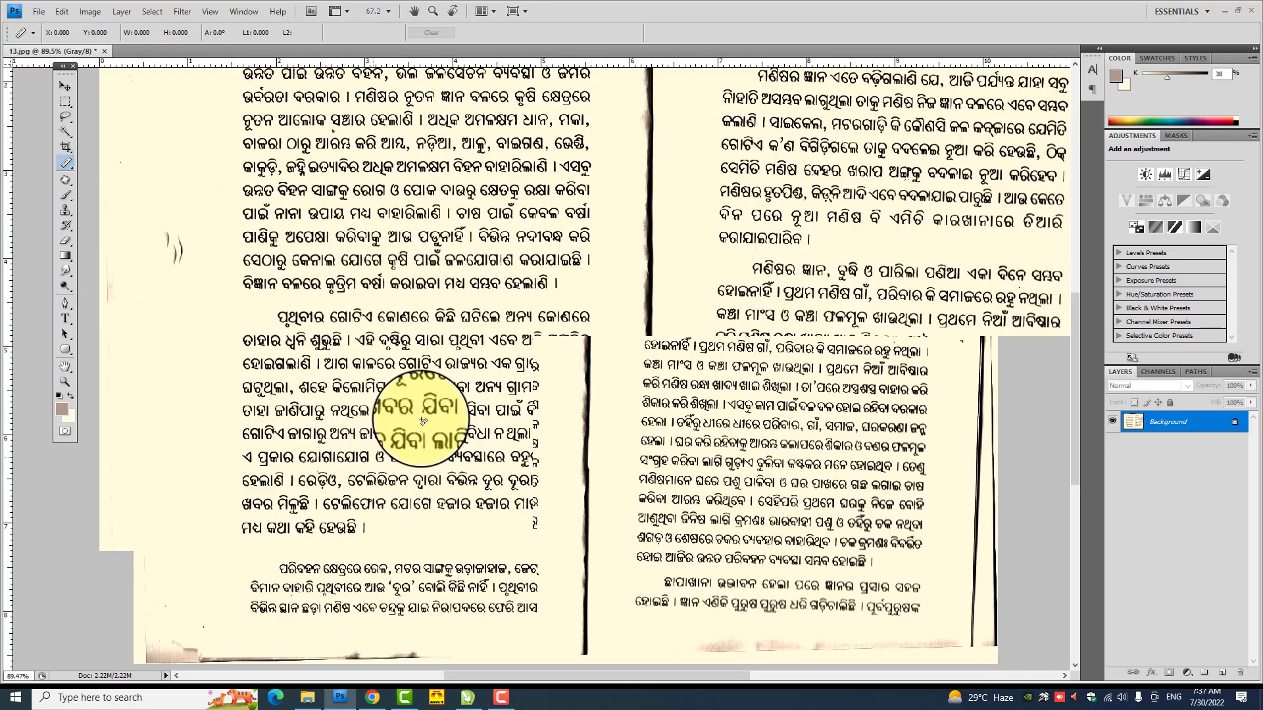
scroll(523, 362, "down", 2)
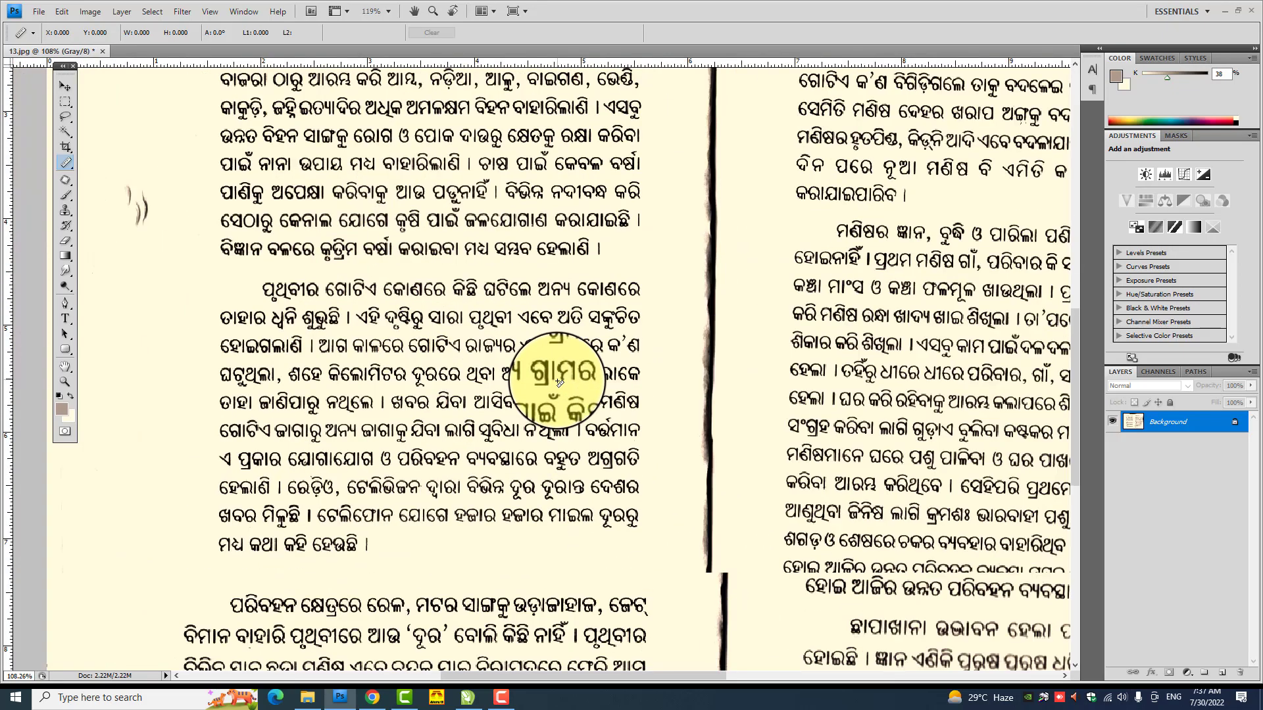
scroll(559, 383, "down", 2)
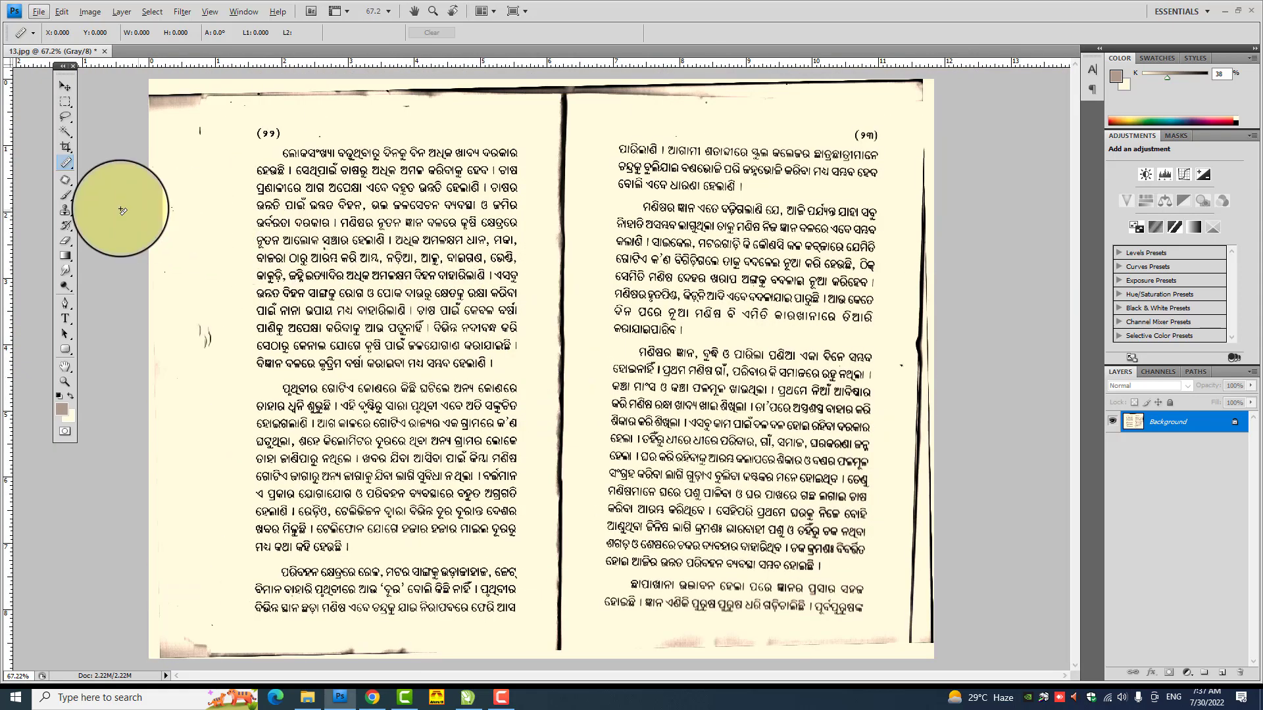
Marquee-select the left page's text block, cut it out, and start a new 614×1113 grayscale document
left_click(65, 104)
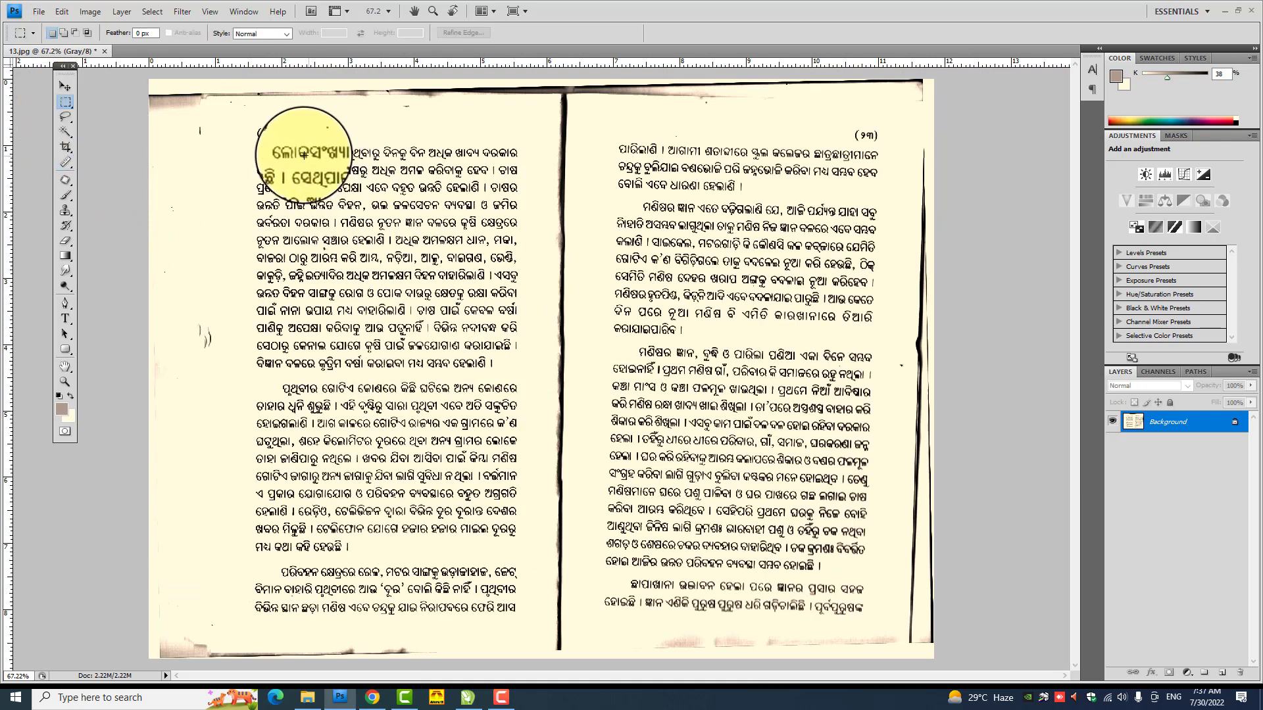
mouse_move(251, 127)
left_mouse_down()
mouse_move(507, 616)
mouse_move(521, 618)
left_mouse_up()
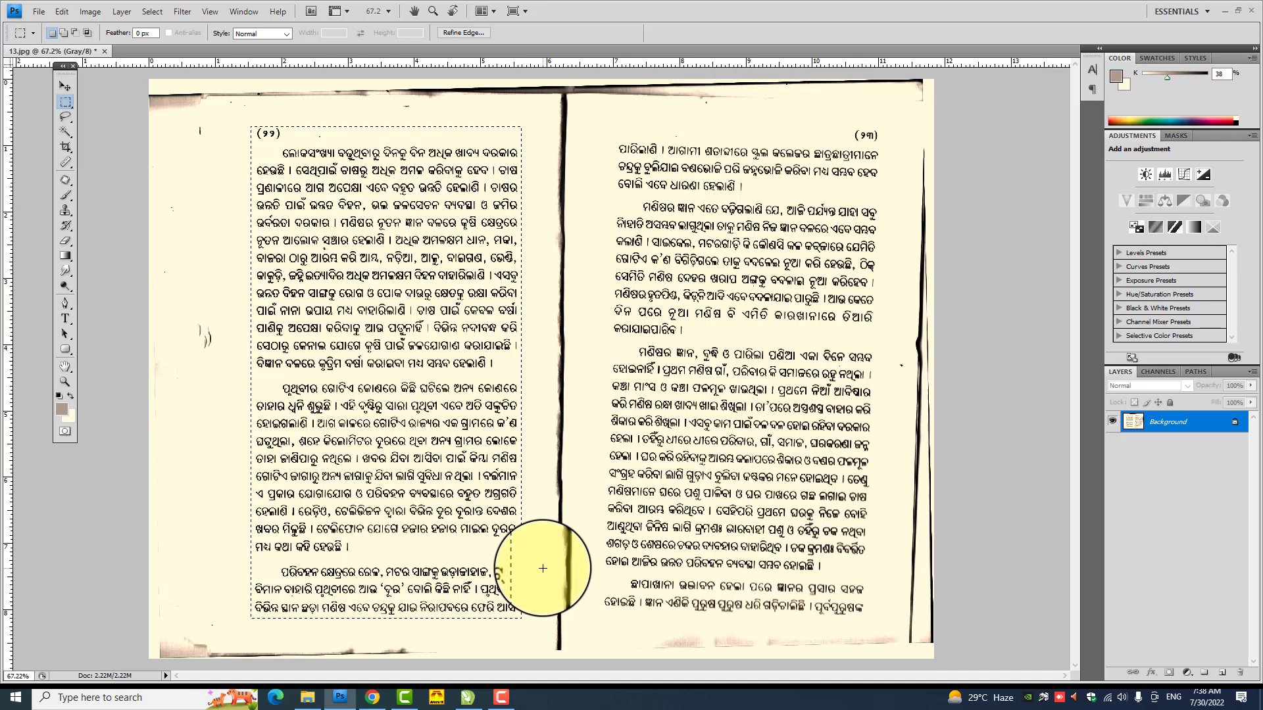
key("Delete")
key("ctrl+d")
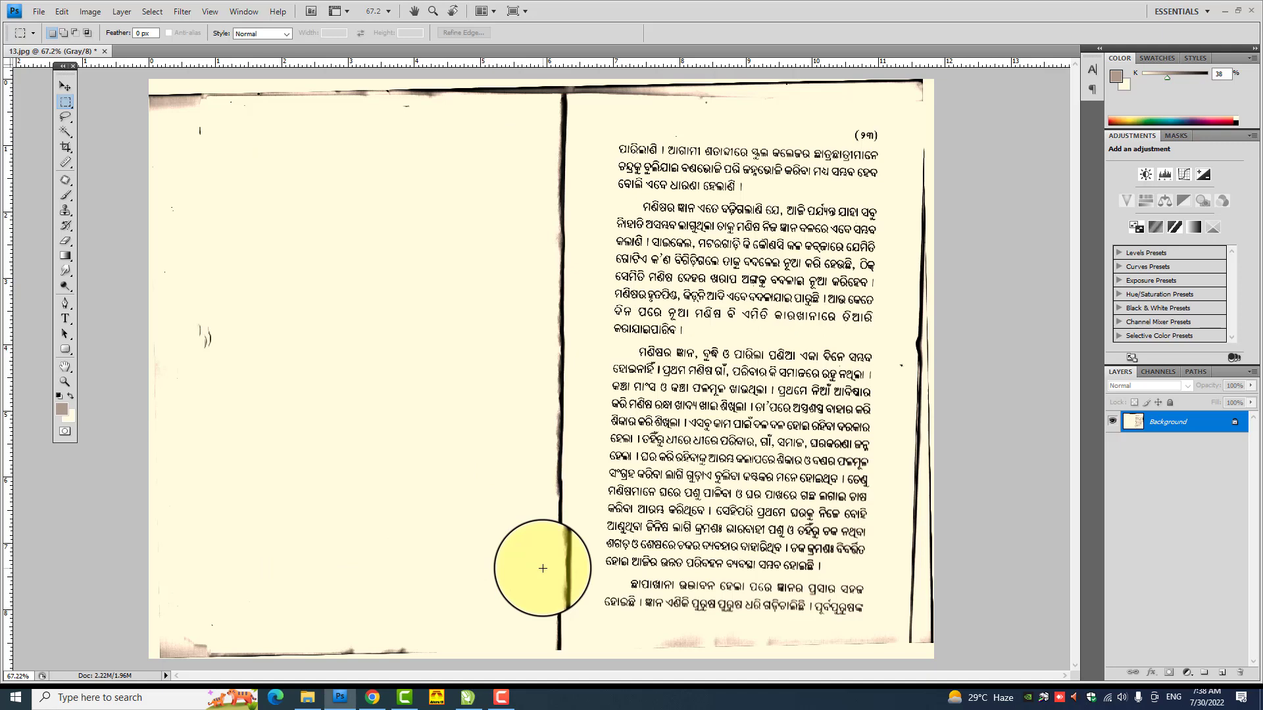
key("ctrl+n")
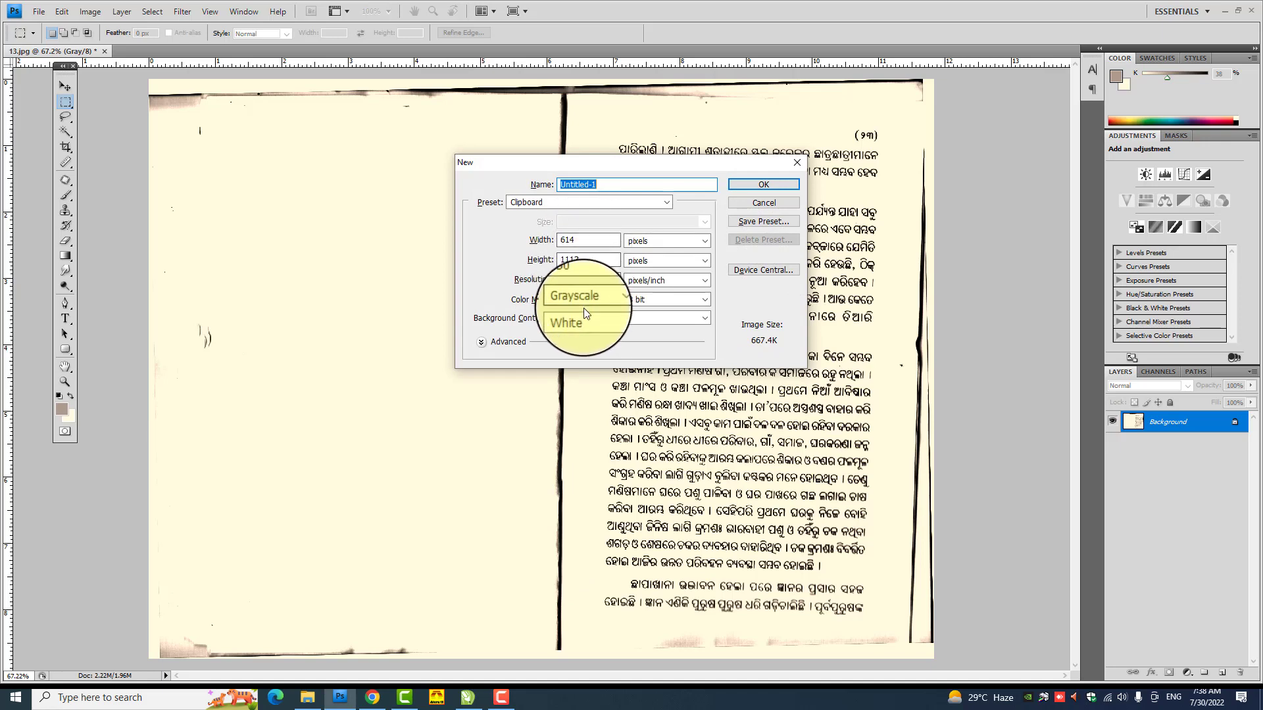
Create the Untitled-1 document, paste the left page in, and flatten it to one Background layer
left_click(775, 185)
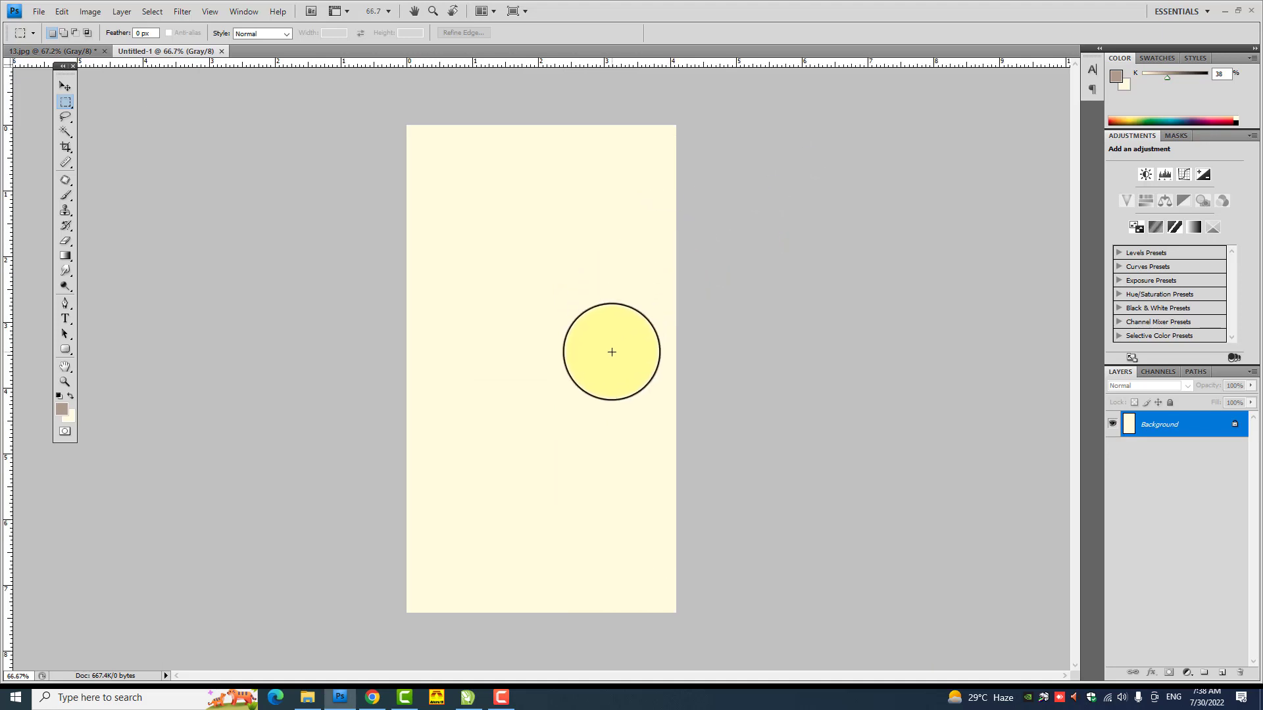
key("ctrl+v")
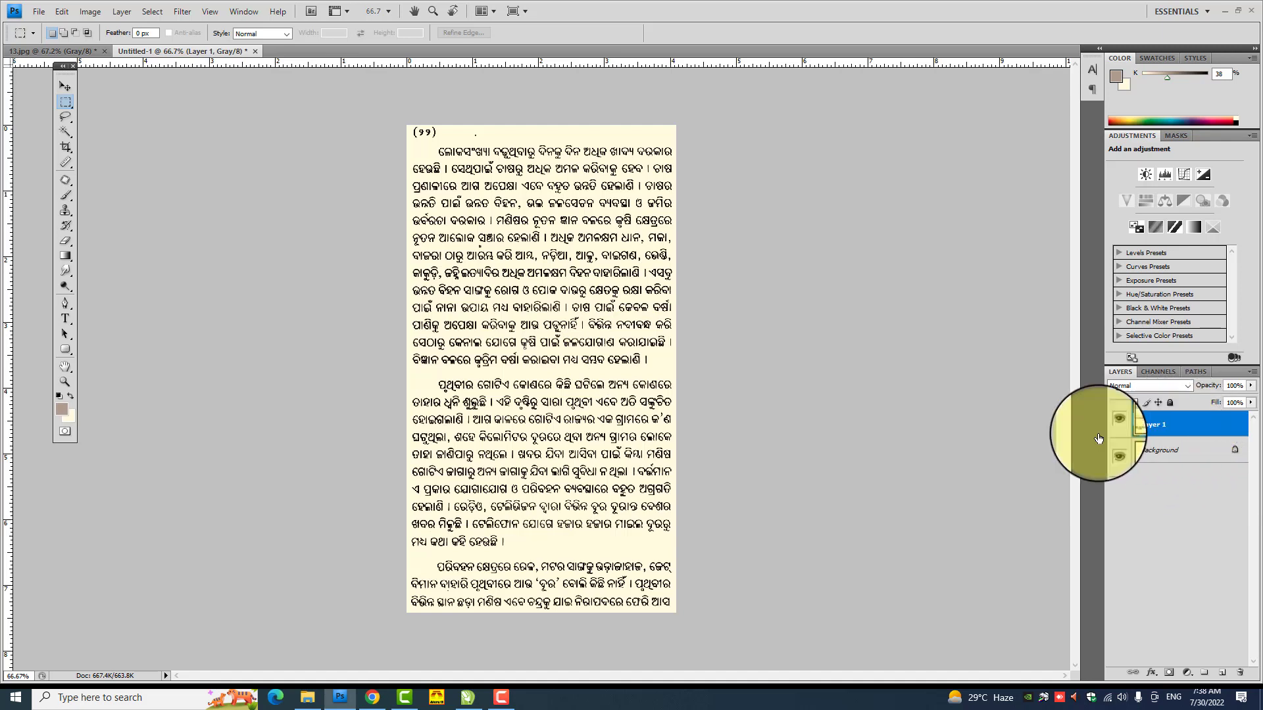
left_click(122, 11)
left_click(164, 428)
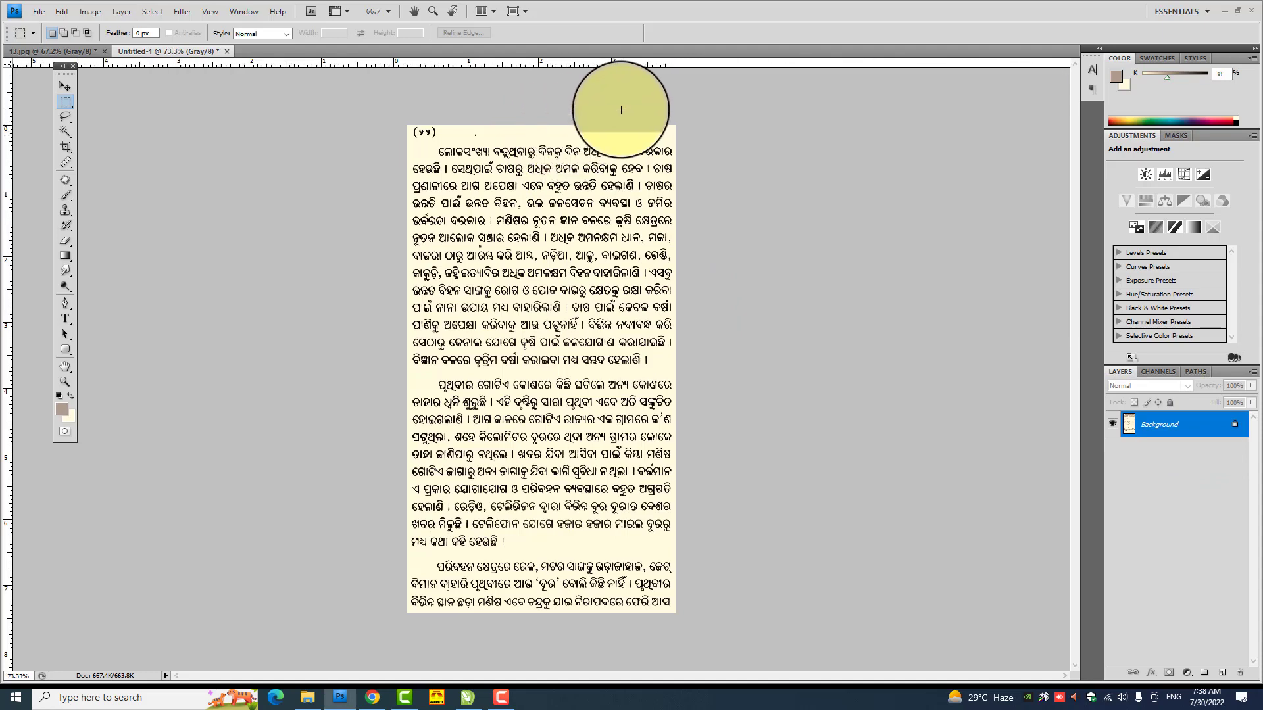
Bring up the Save As dialog for the Untitled-1 document
scroll(581, 127, "up", 2)
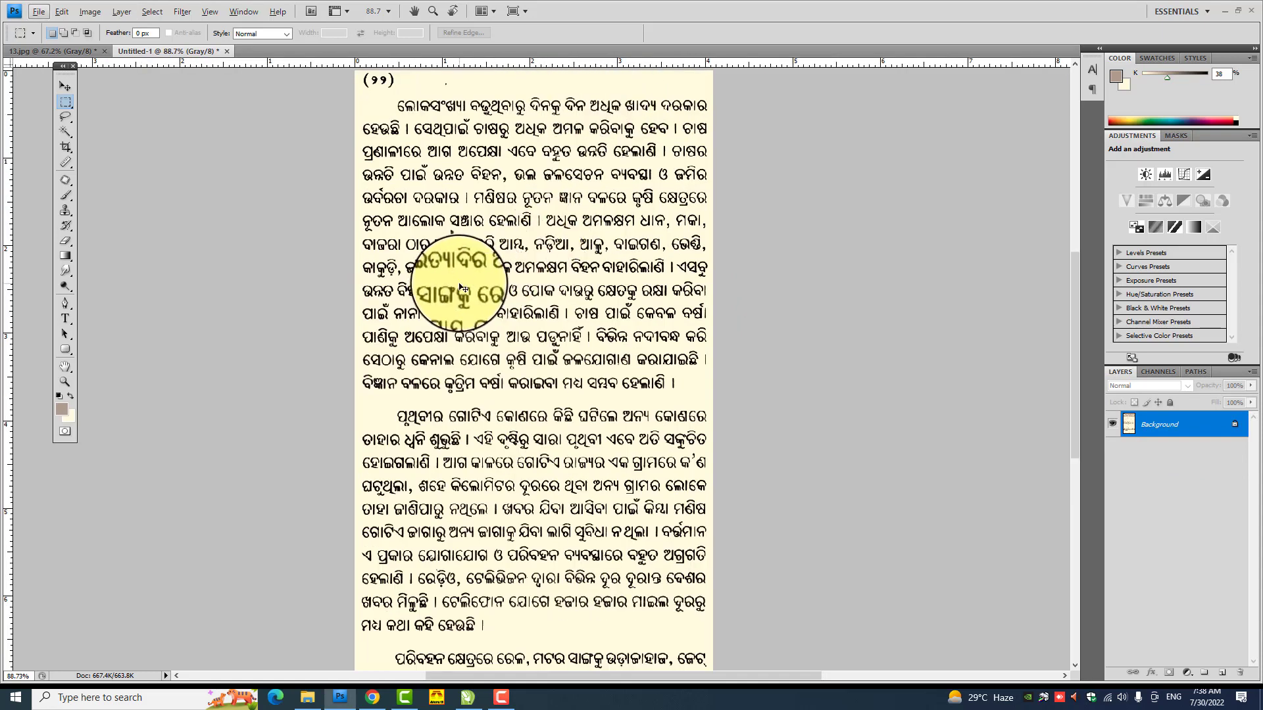
key("ctrl+s")
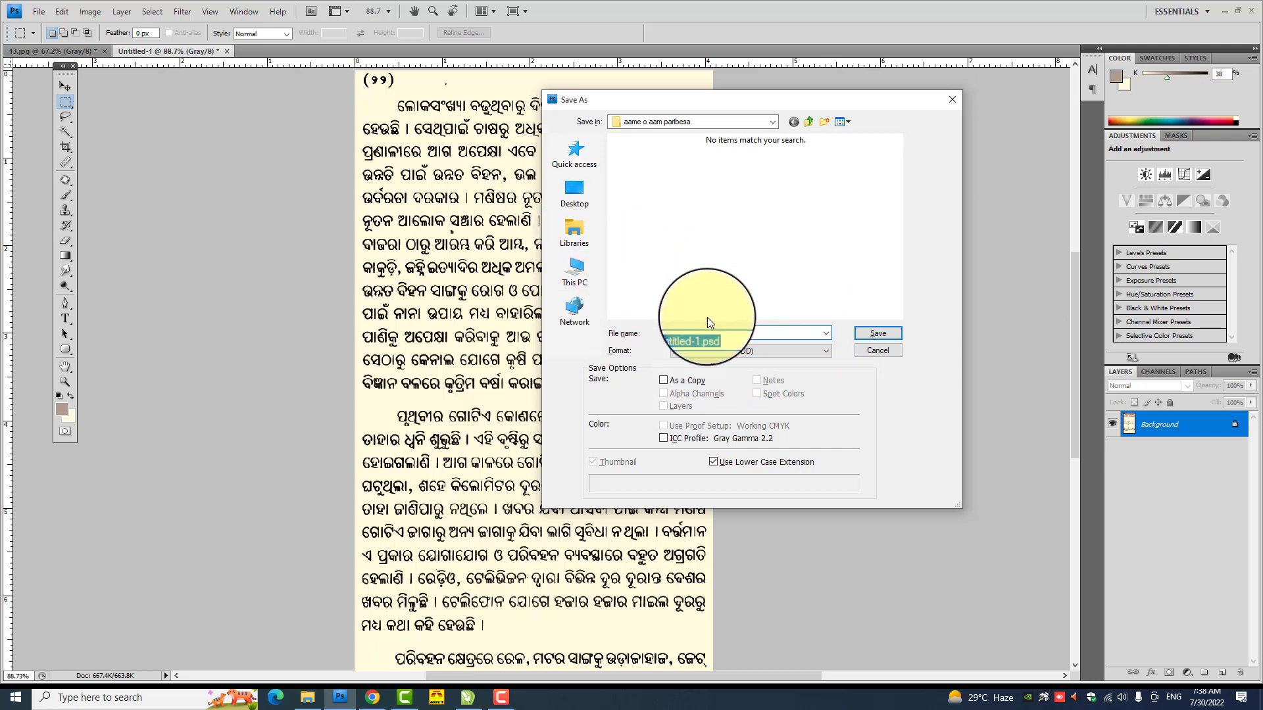
Save Untitled-1 as Smart Object.psd in the 'aame o aam paribesa' folder
left_click(739, 333)
left_click_drag(738, 333, 653, 334)
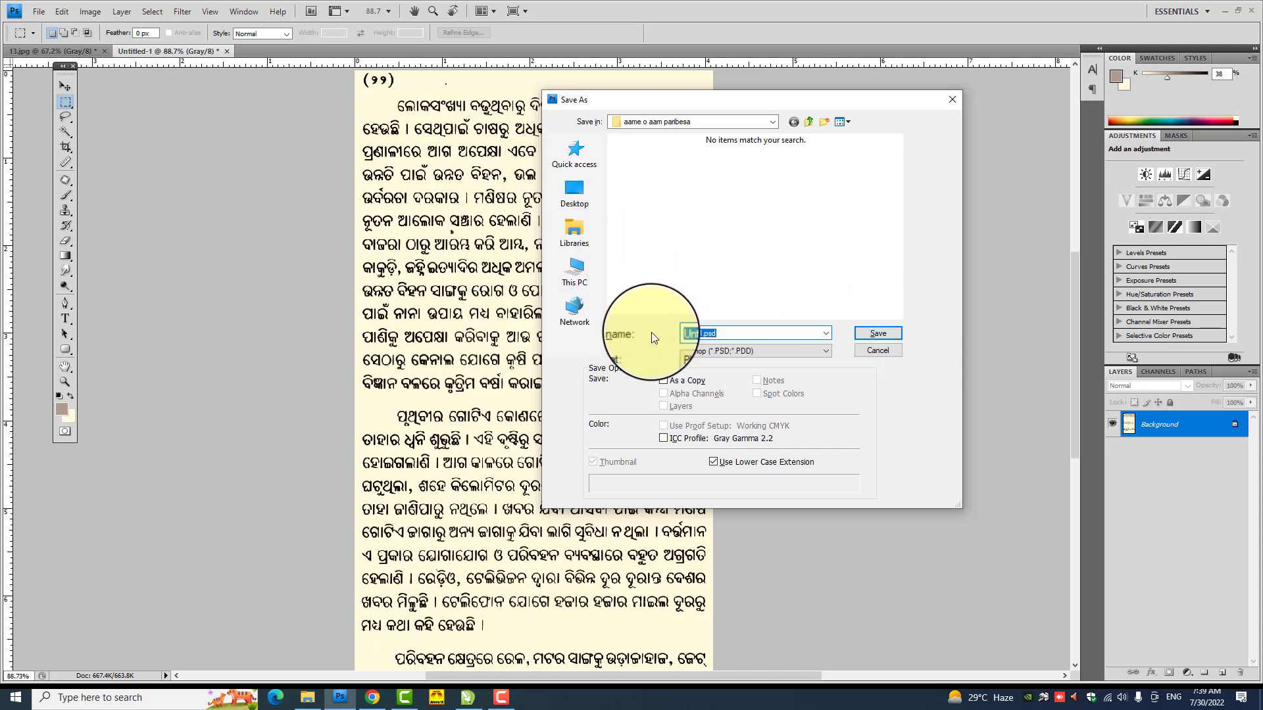
type("Sm")
type("ject")
left_click(880, 334)
left_click(64, 86)
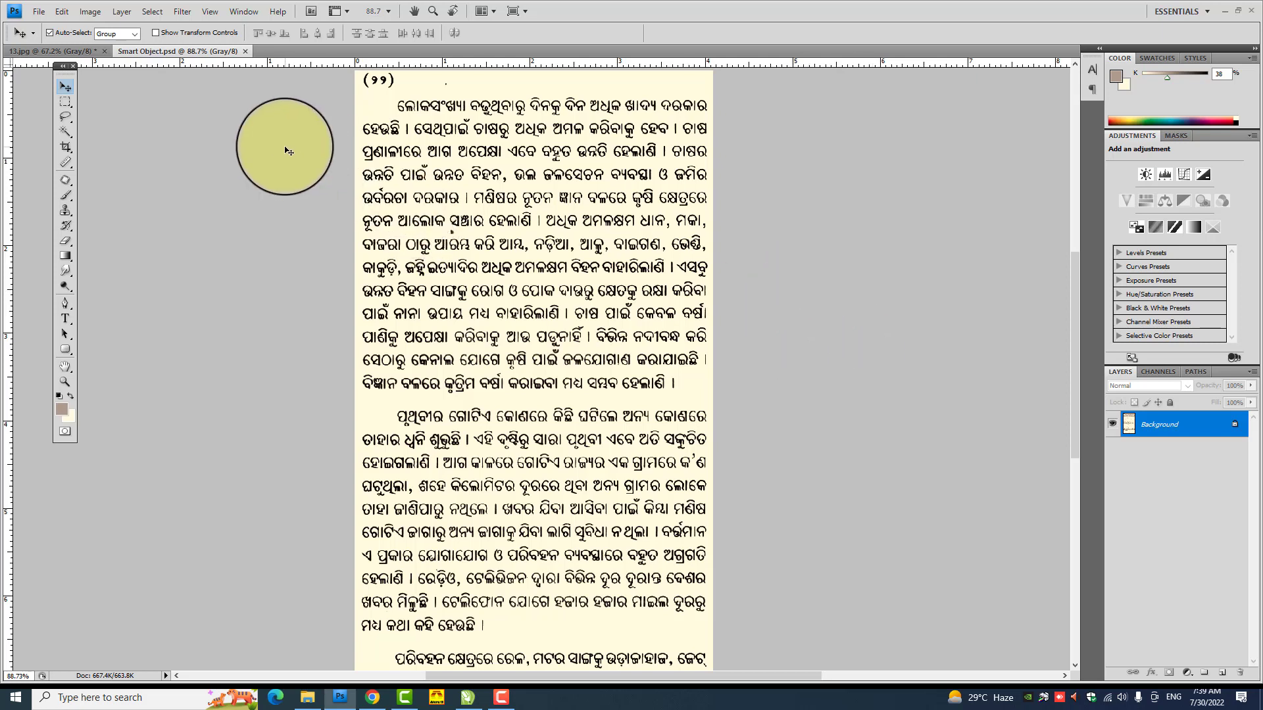
scroll(316, 142, "up", 2)
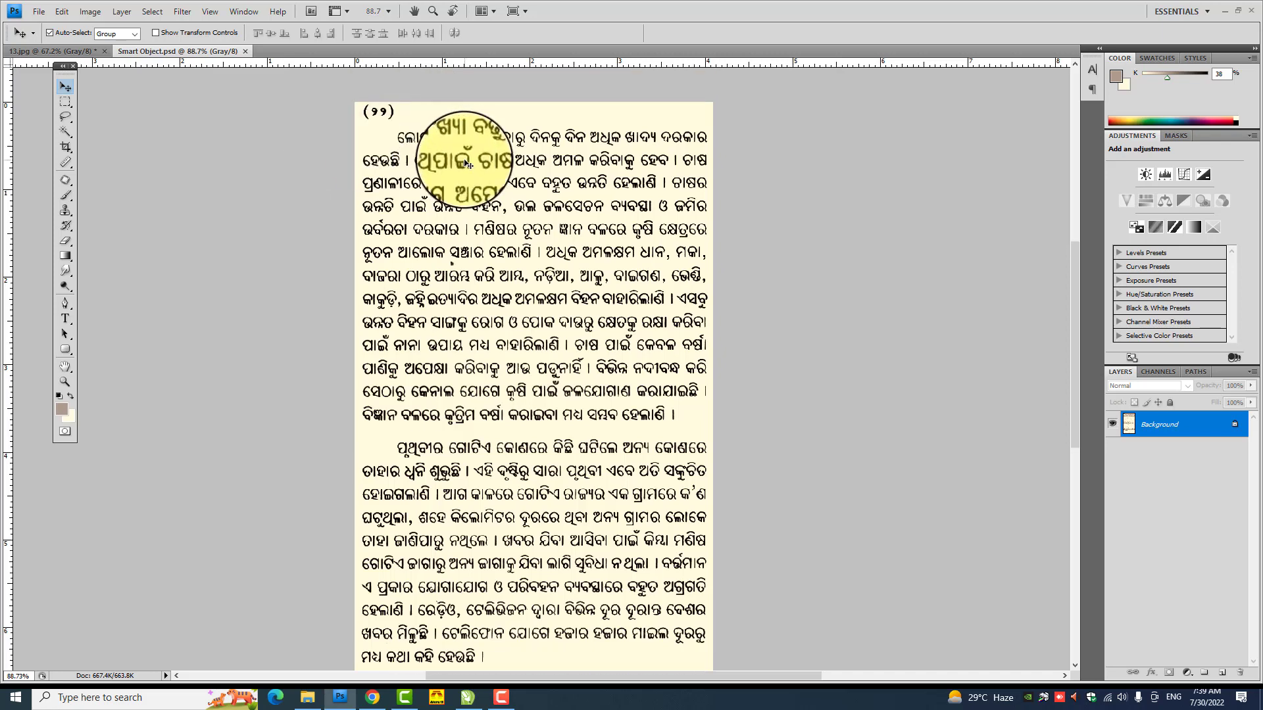
left_click(38, 12)
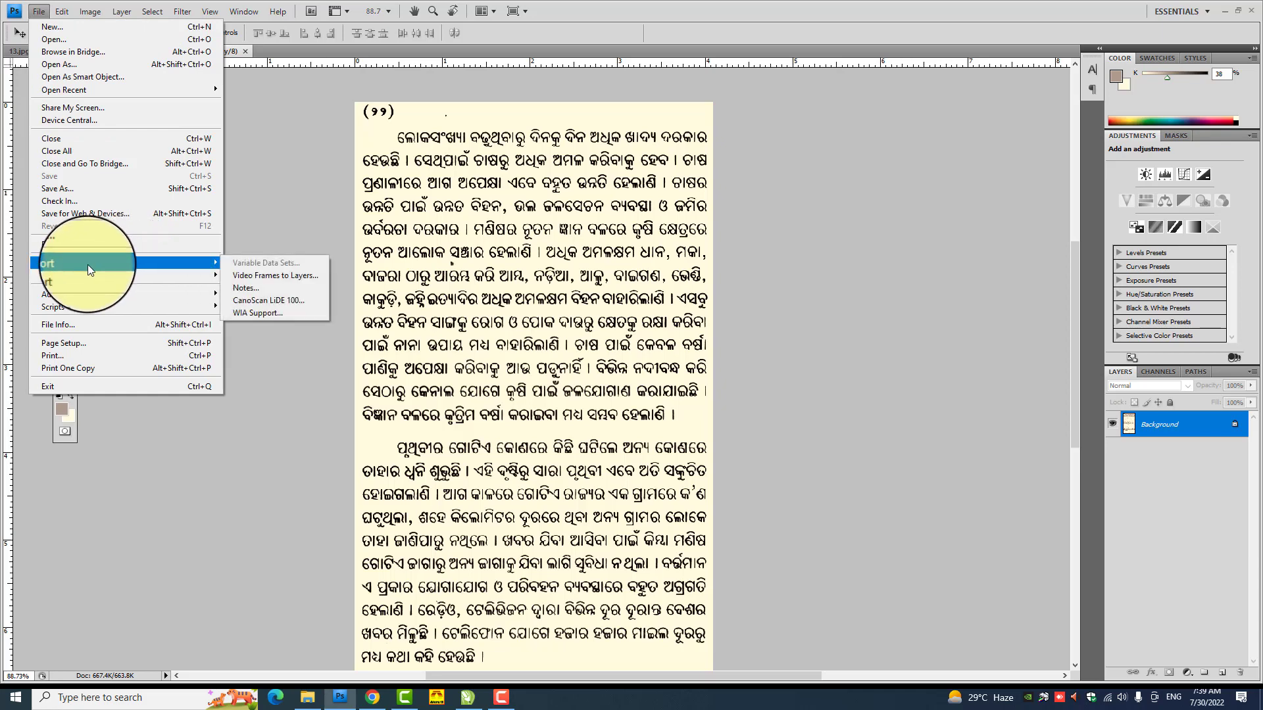
Save the page as 22.bmp in BMP format with 8-bit Windows options
left_click(90, 189)
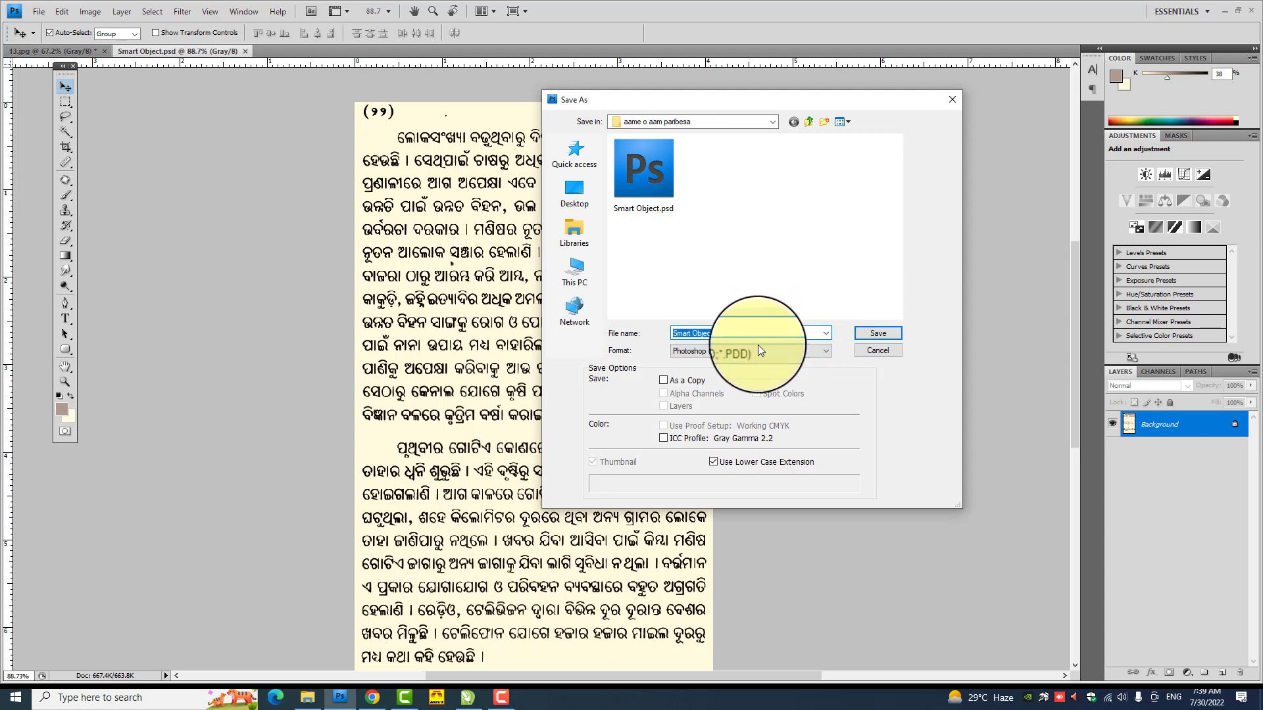
left_click(760, 351)
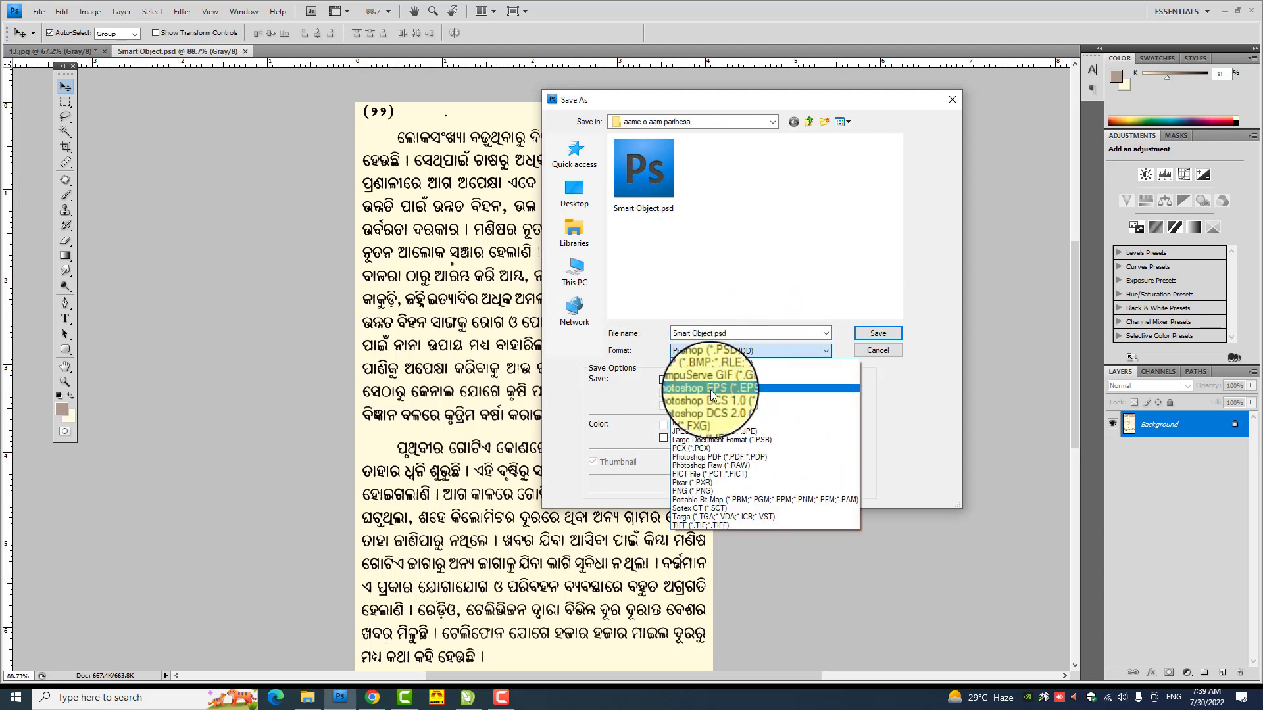
left_click(691, 422)
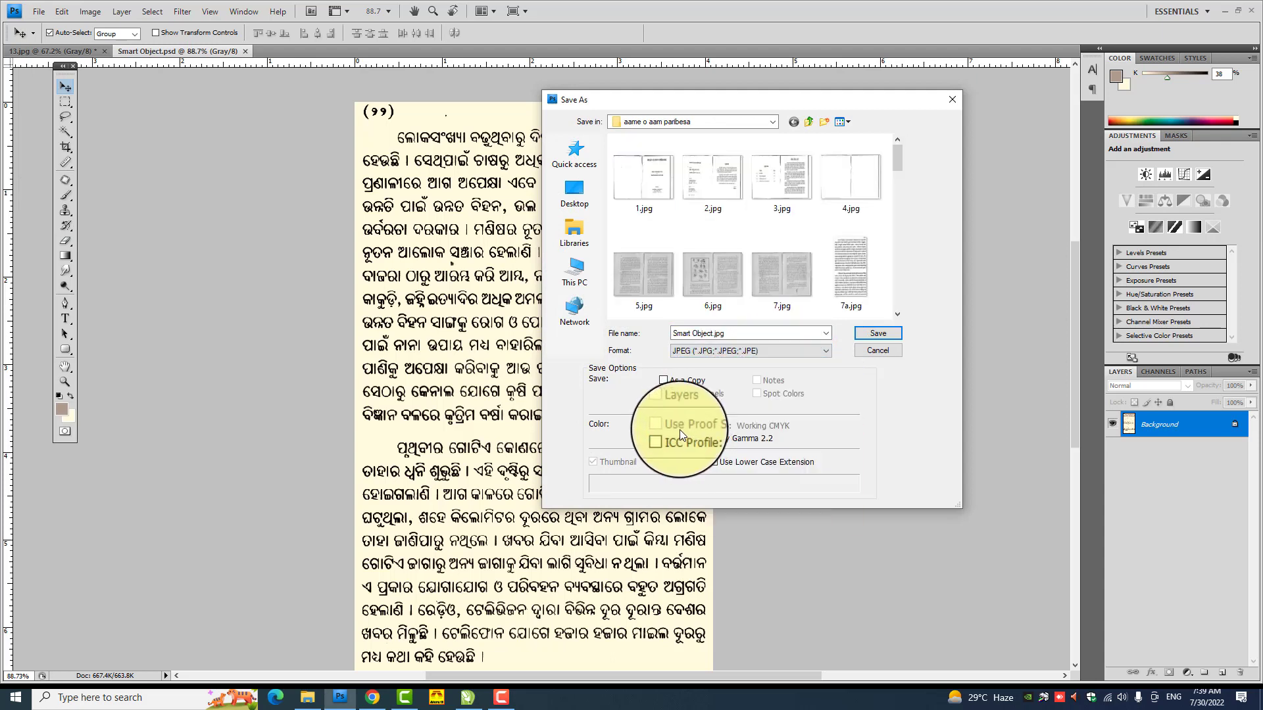
left_click(752, 352)
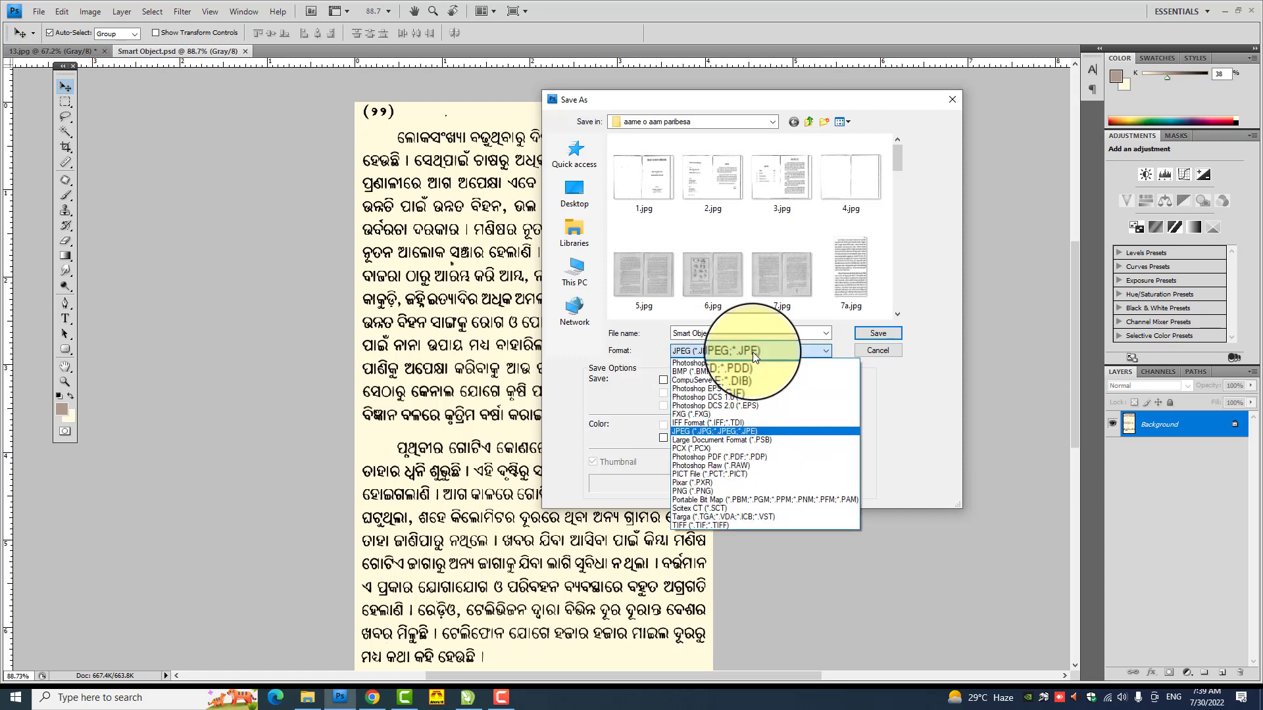
left_click(692, 372)
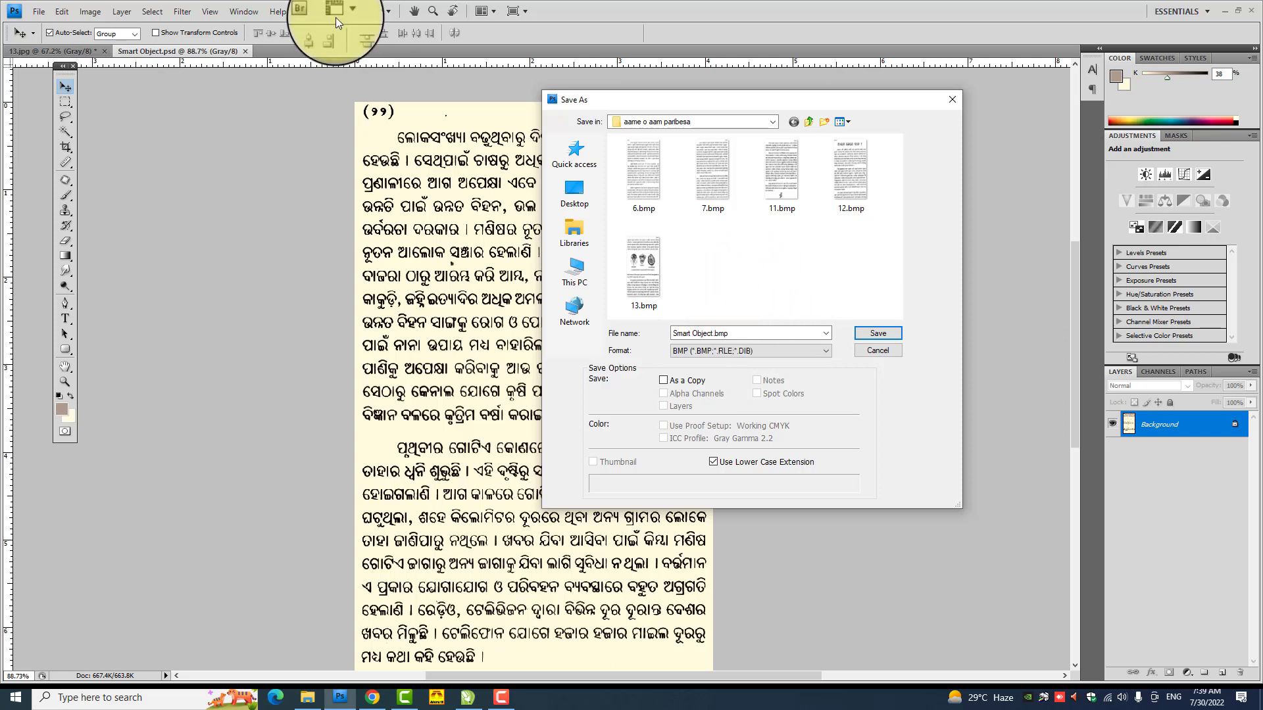
double_click(735, 334)
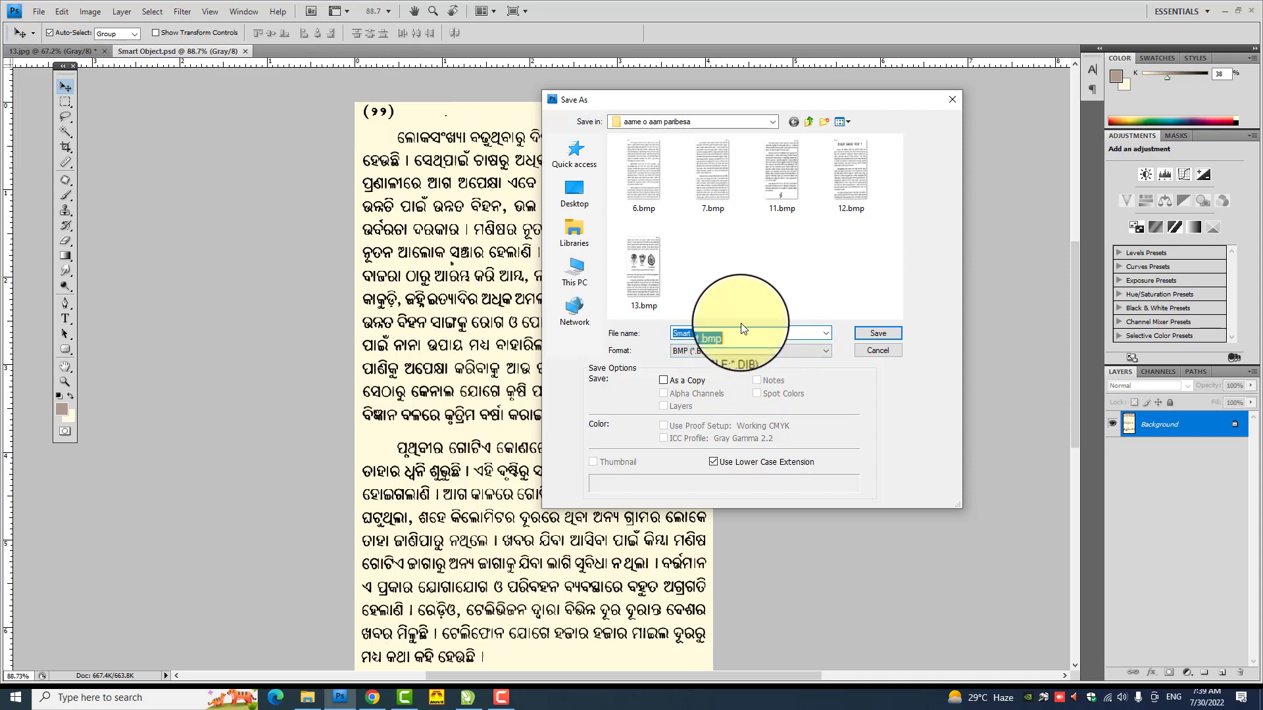
type("22")
left_click(741, 322)
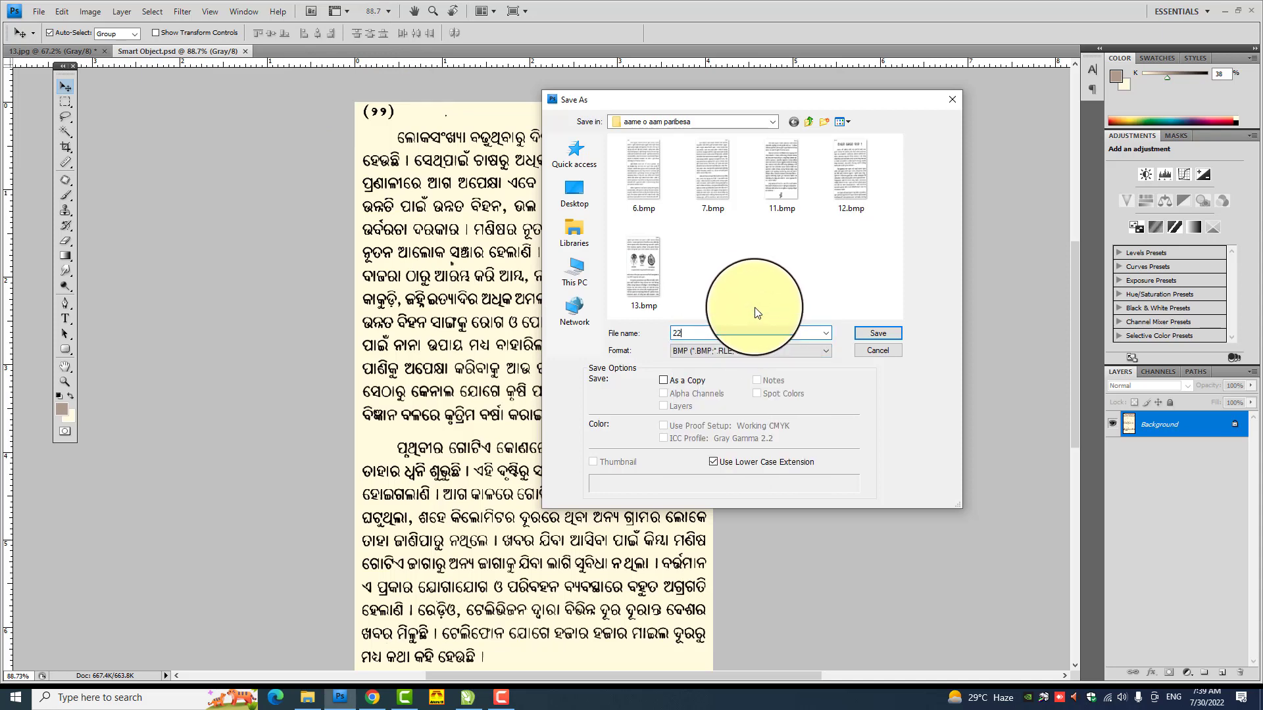
left_click(889, 332)
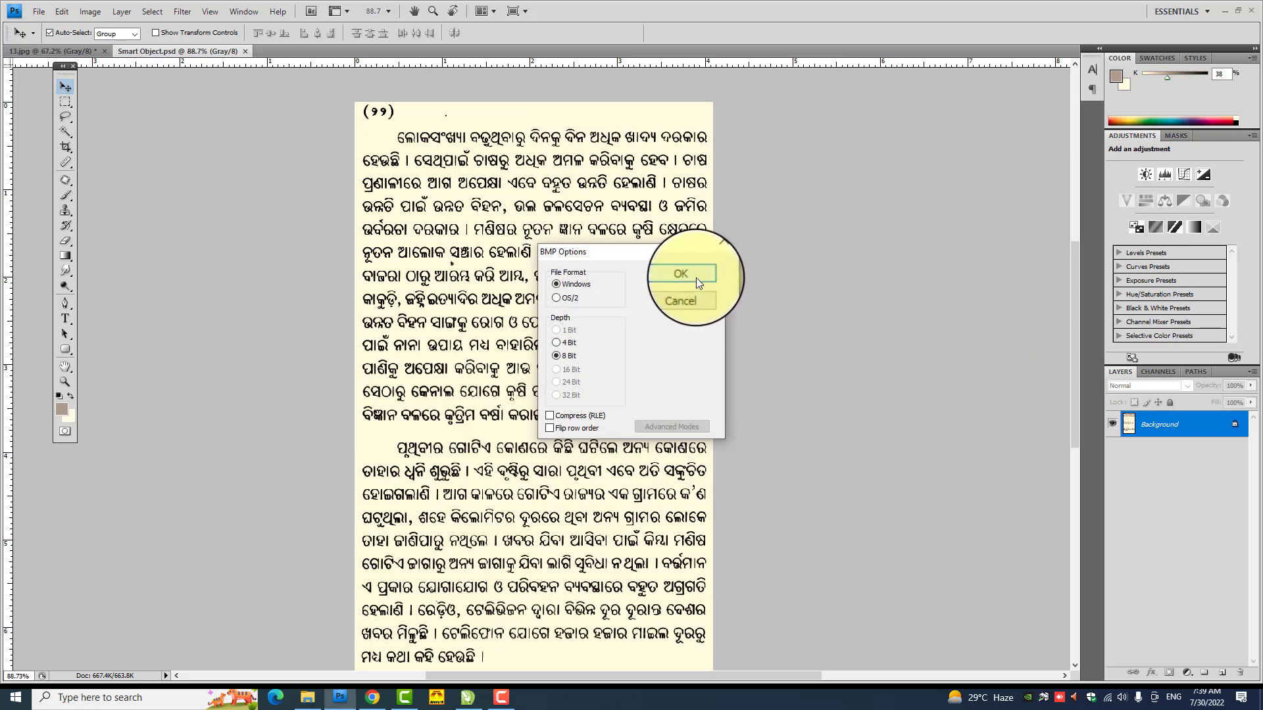
left_click(696, 277)
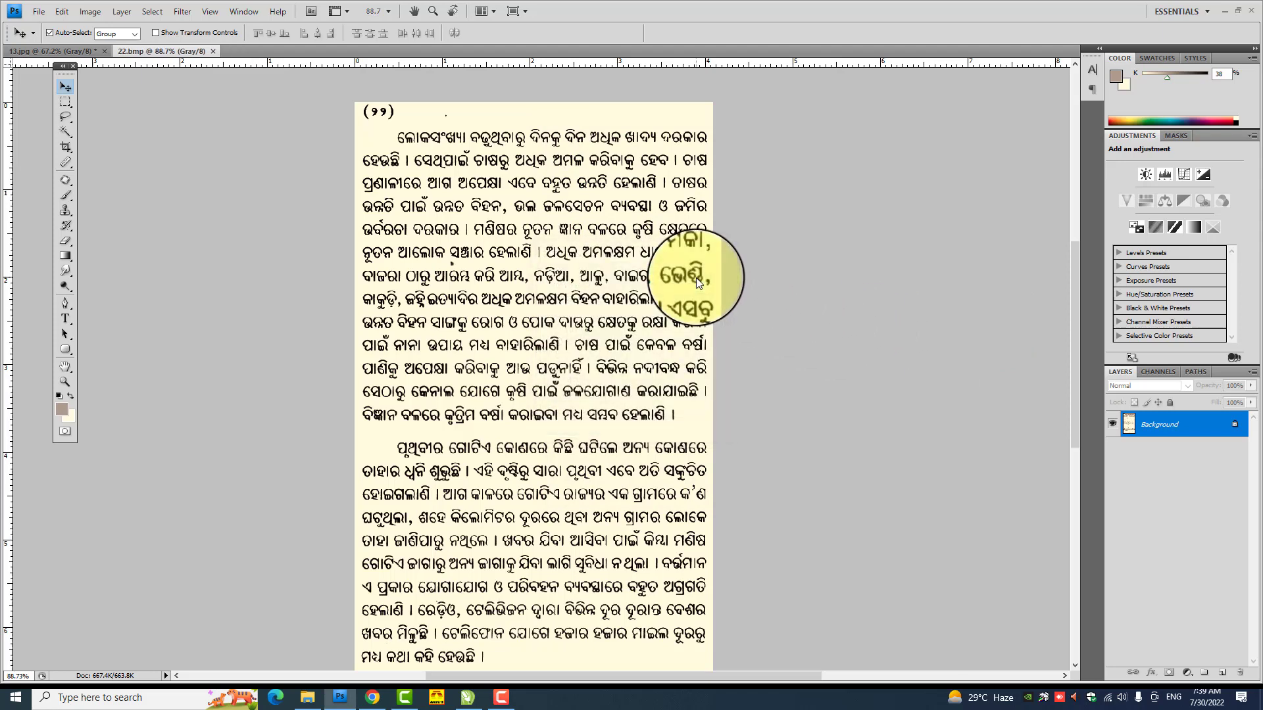
left_click(309, 699)
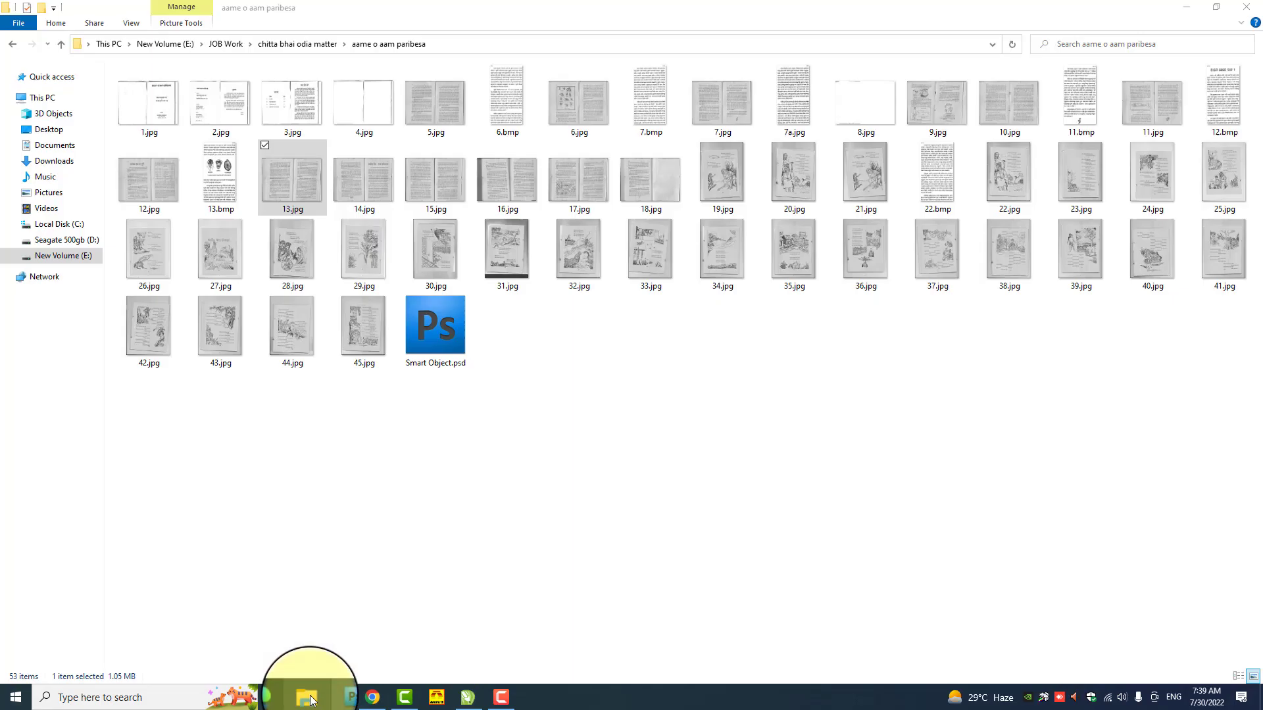
Check 22.bmp alongside 28.jpg, 13.bmp, 7a.jpg and 7.bmp, then return to Photoshop
left_click(292, 257)
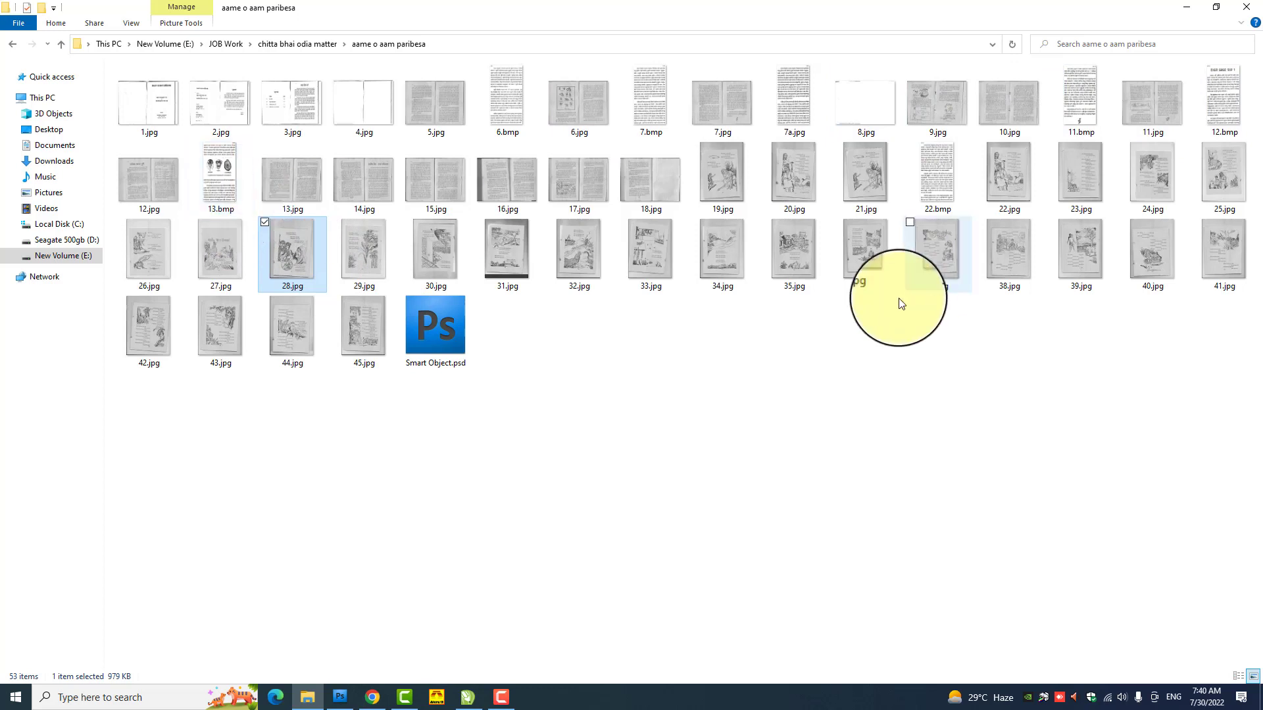
left_click(944, 183)
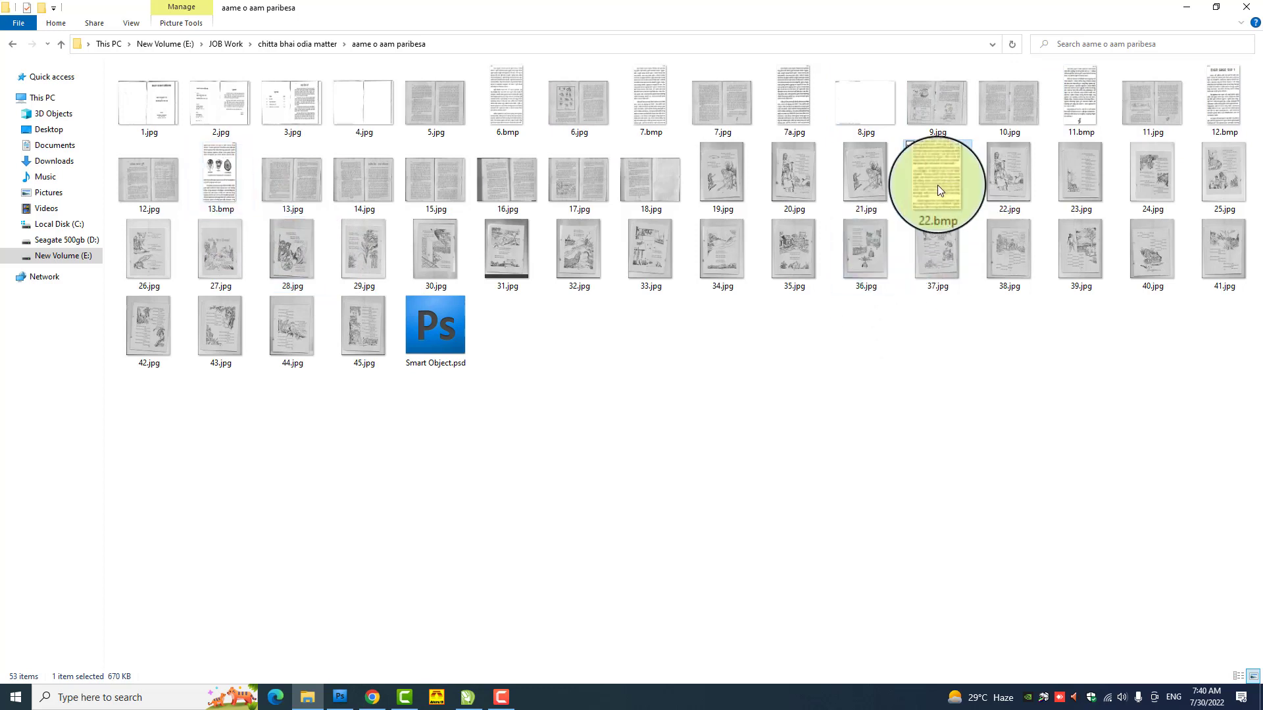
left_click(216, 188)
left_click(793, 113)
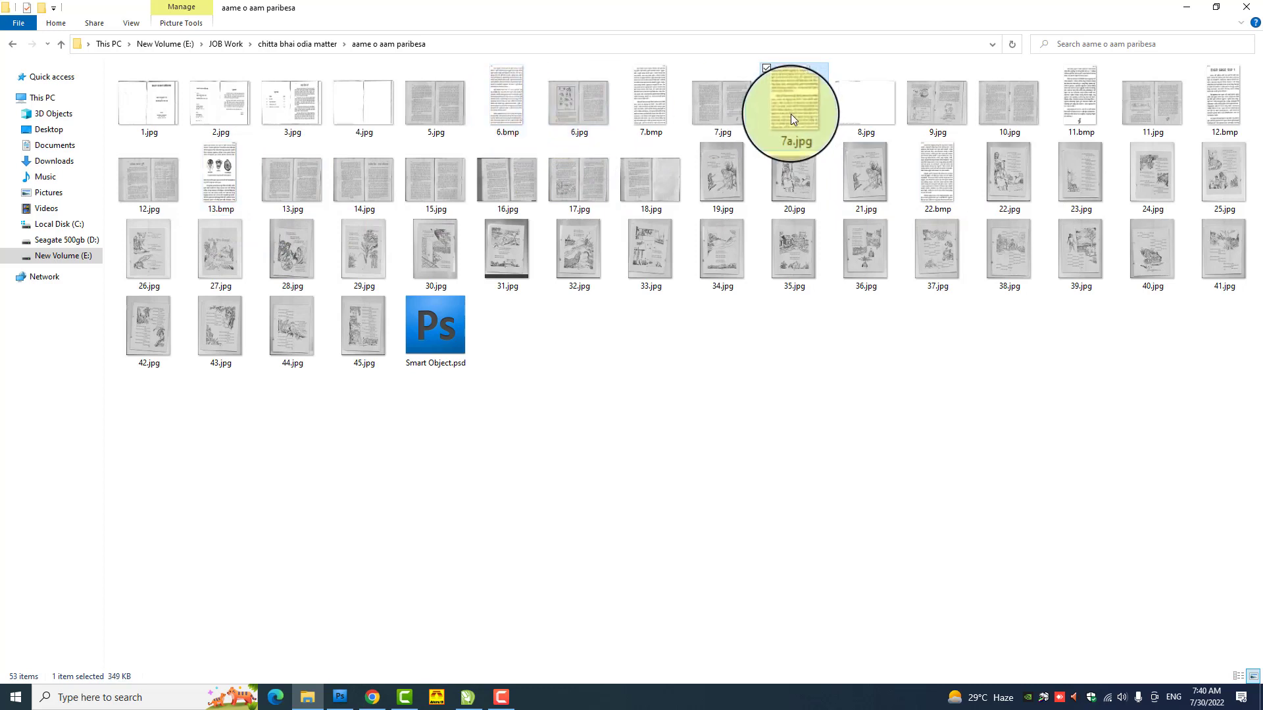
left_click(658, 115)
left_click(533, 447)
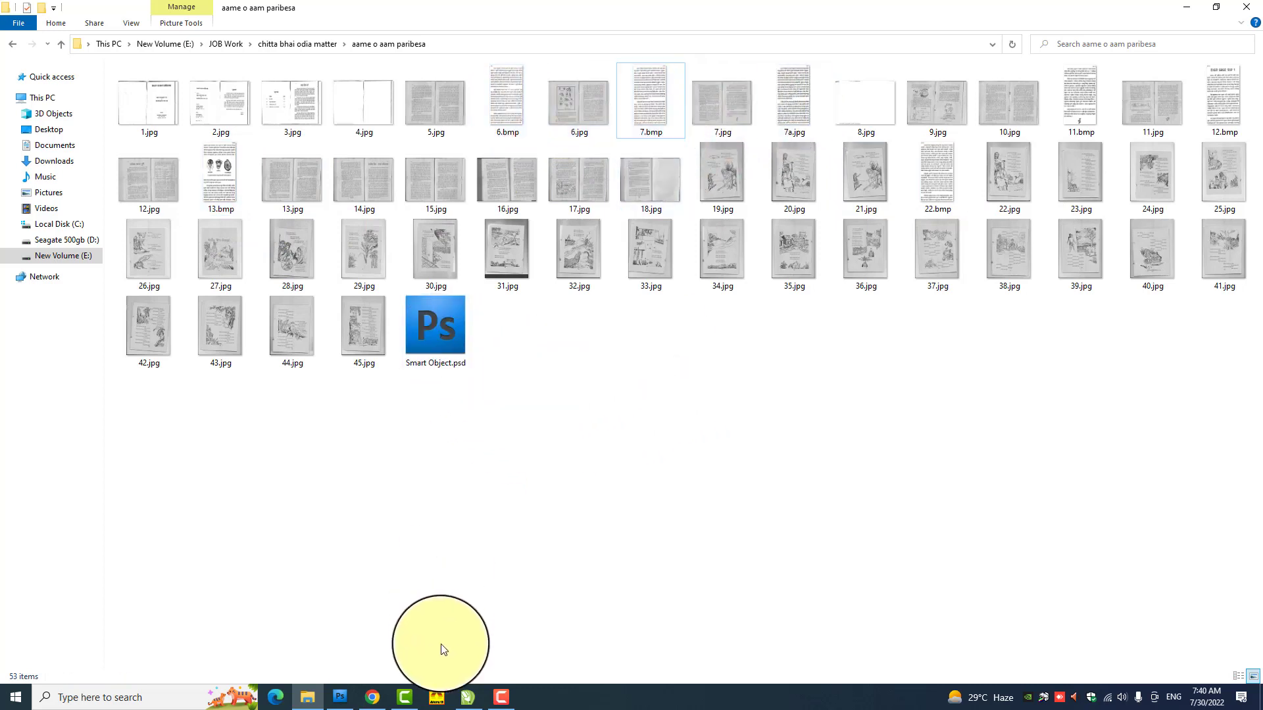
left_click(340, 698)
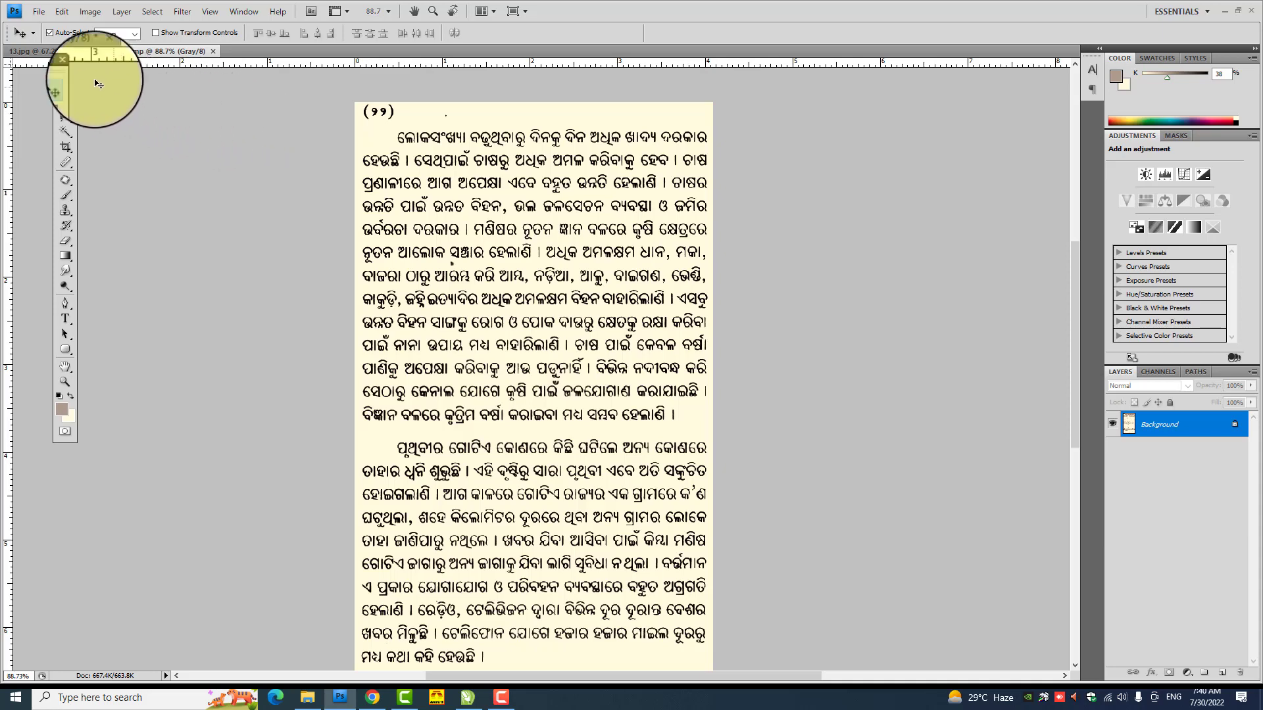
Close the 22.bmp page, then close the 13.jpg scan and answer its save prompt
mouse_move(36, 51)
left_mouse_down()
mouse_move(245, 179)
mouse_move(210, 52)
left_mouse_up()
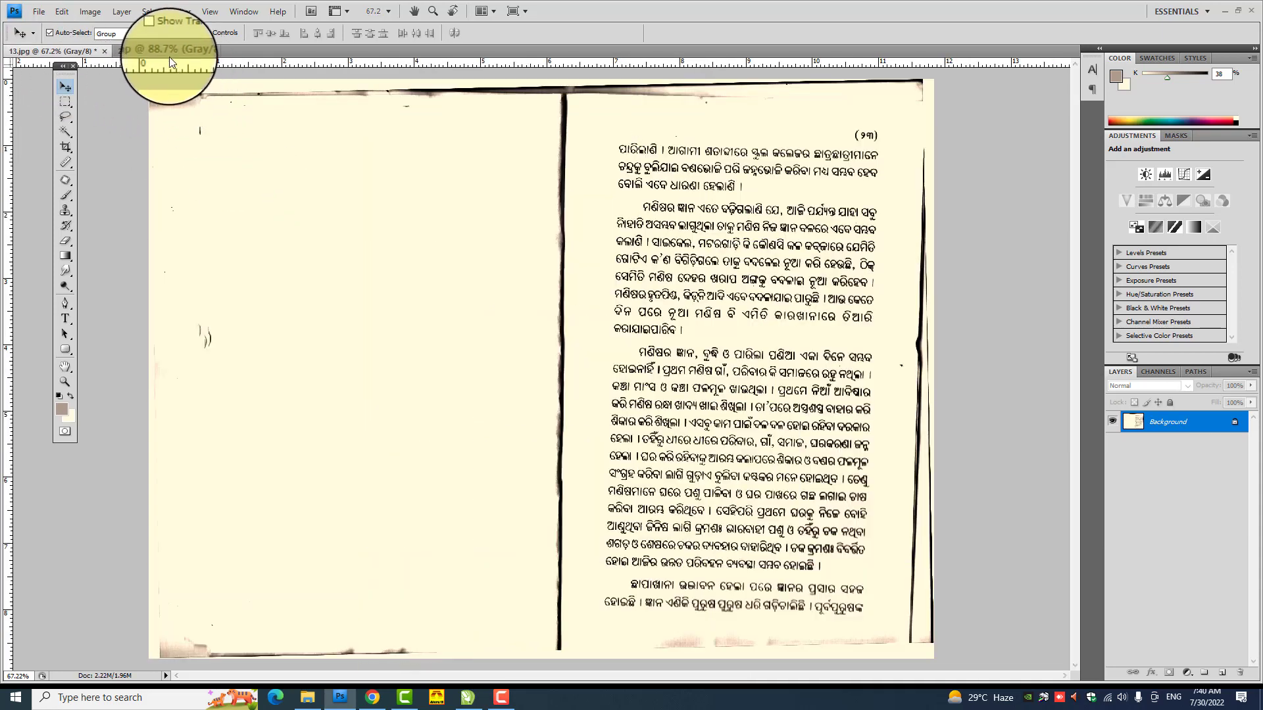
left_click(203, 53)
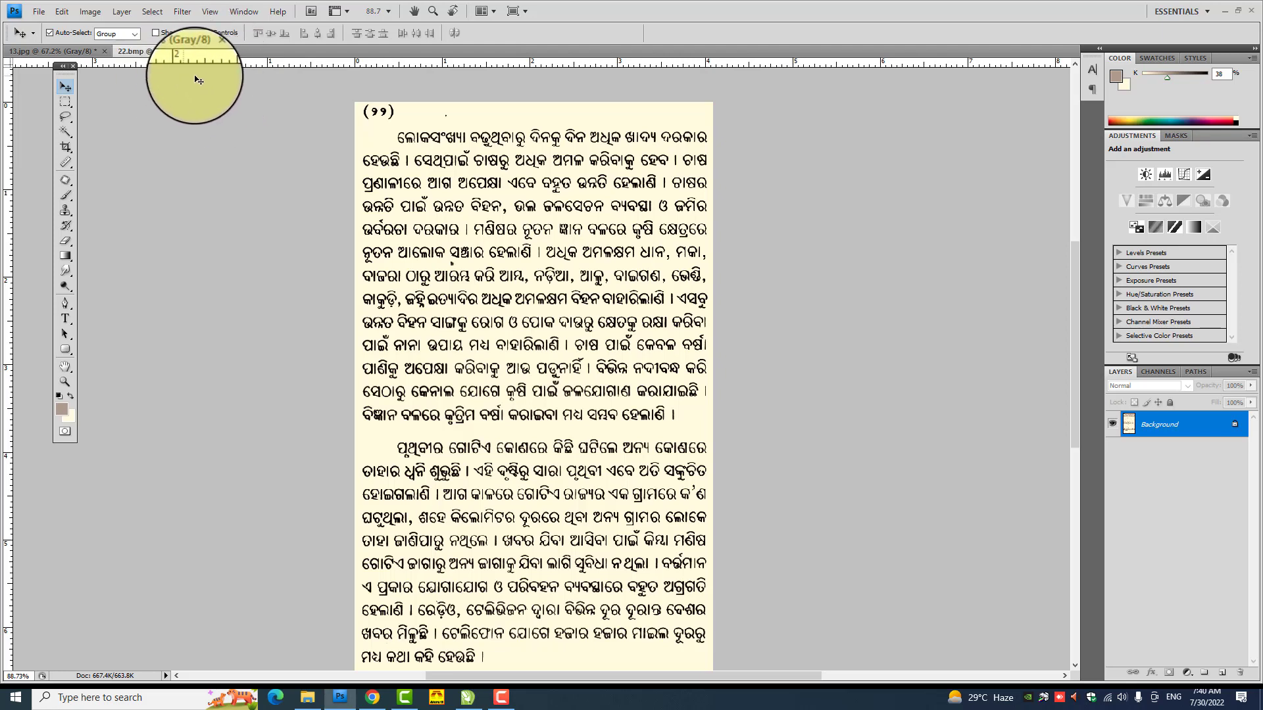
left_click(213, 51)
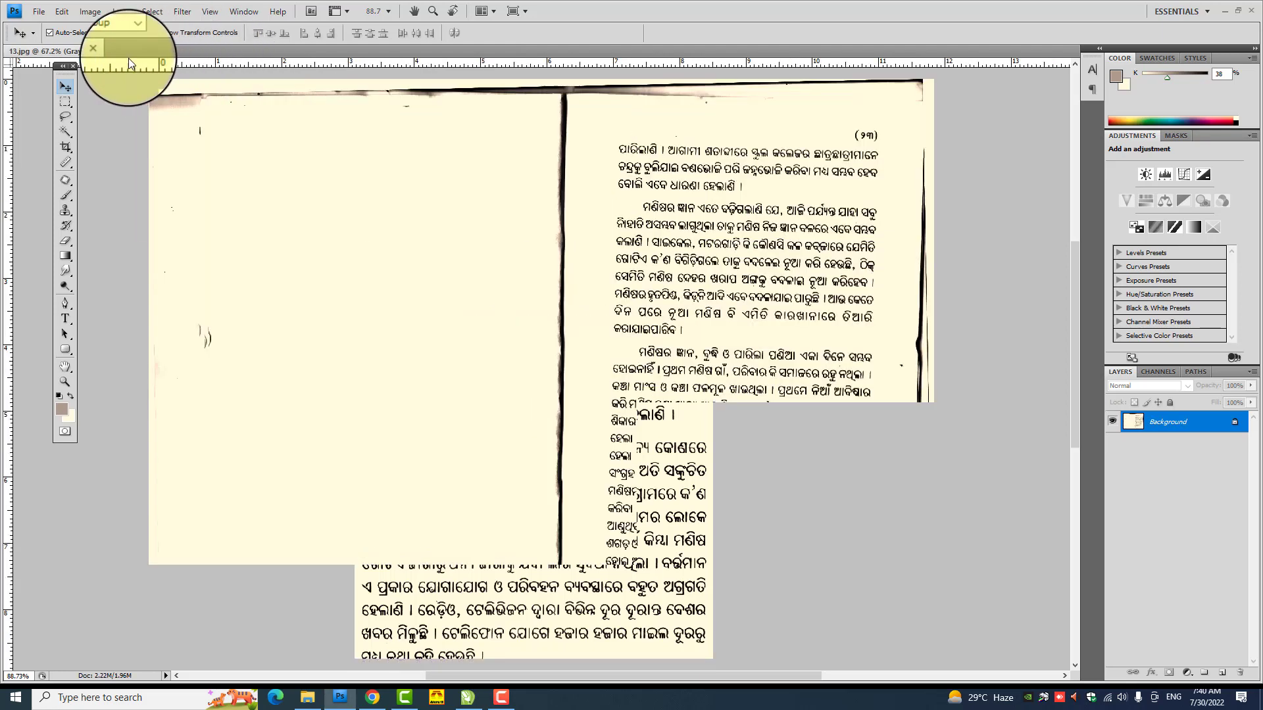
left_click(104, 51)
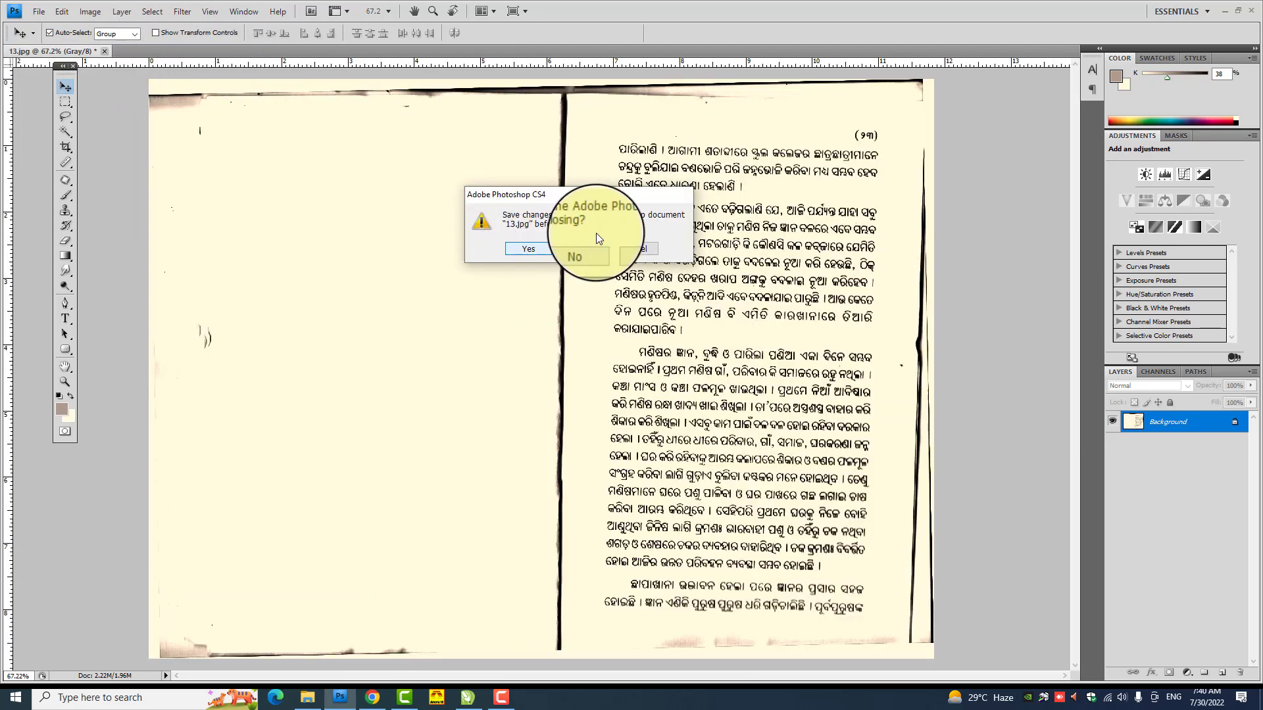
left_click(516, 250)
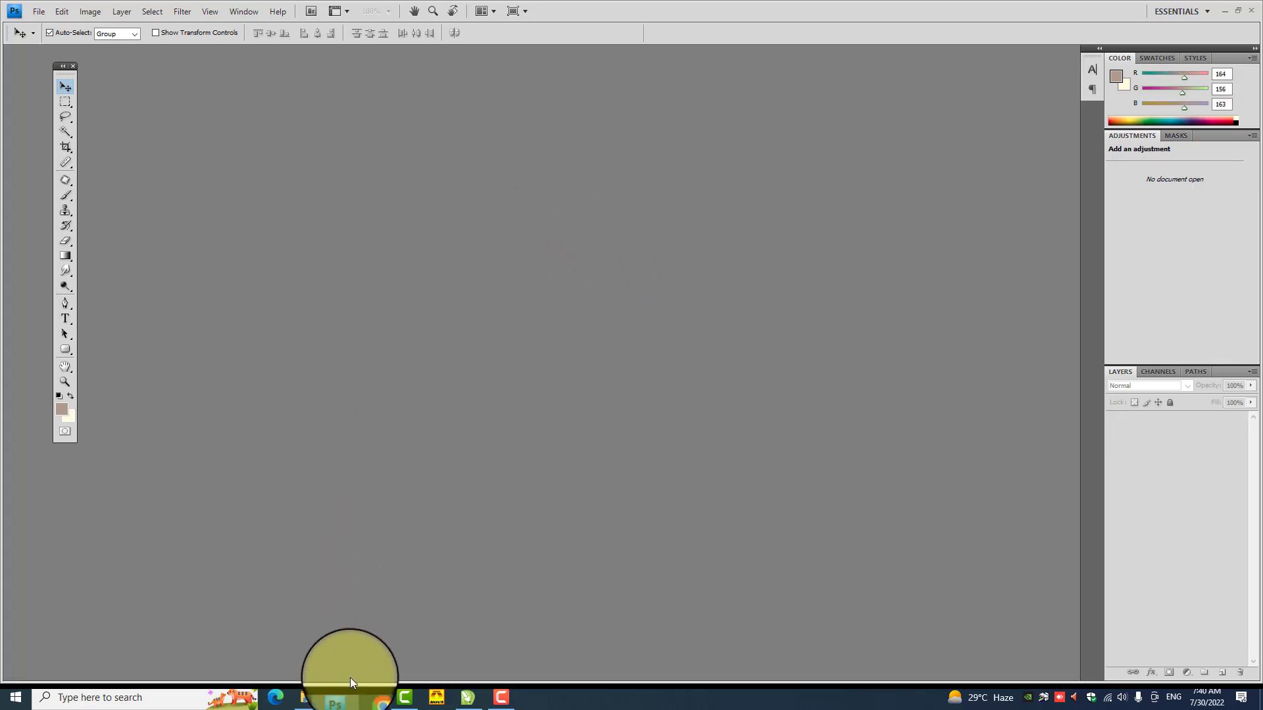
From the book folder, open Smart Object.psd and drag 13.jpg into Photoshop
left_click(296, 697)
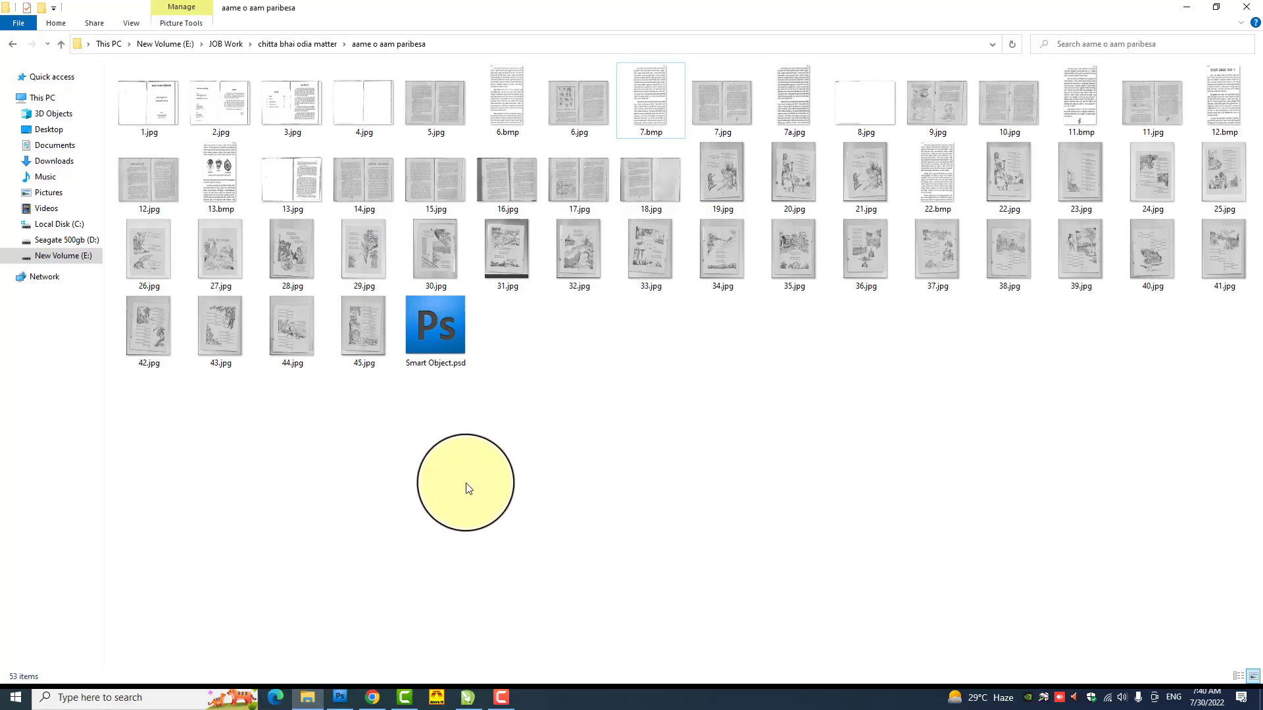
double_click(443, 331)
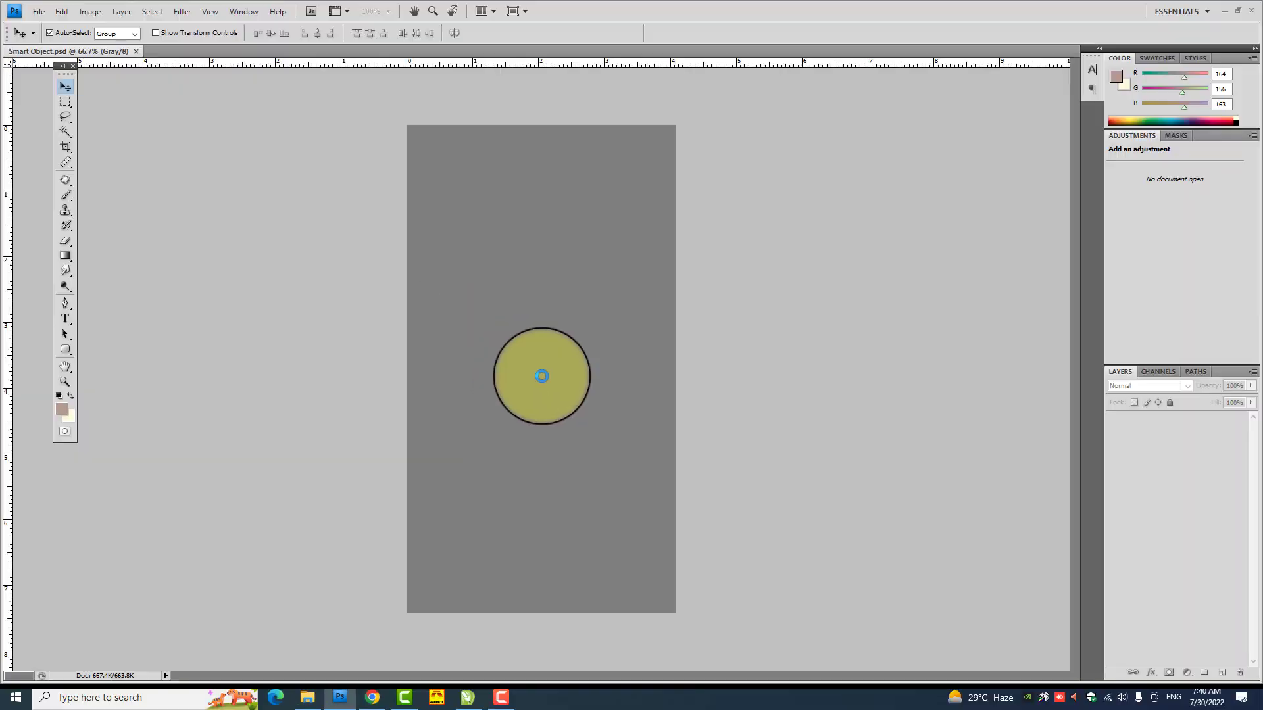
left_click(300, 700)
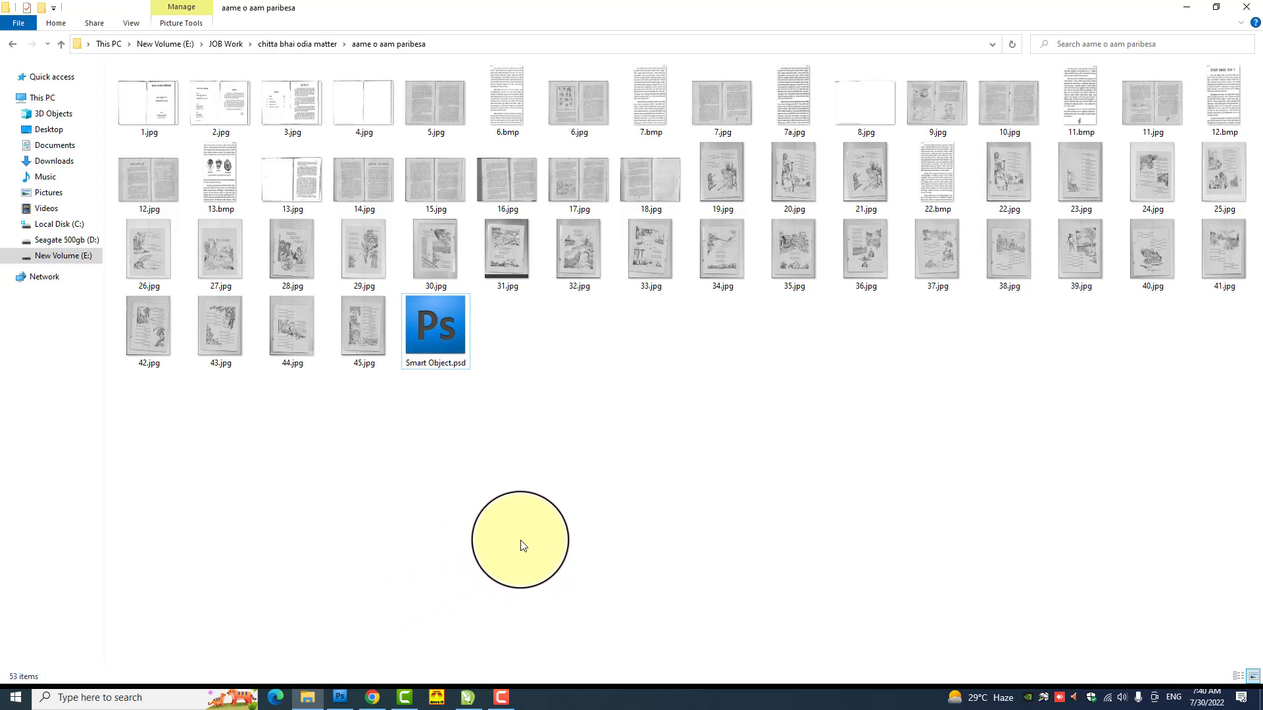
left_click(302, 182)
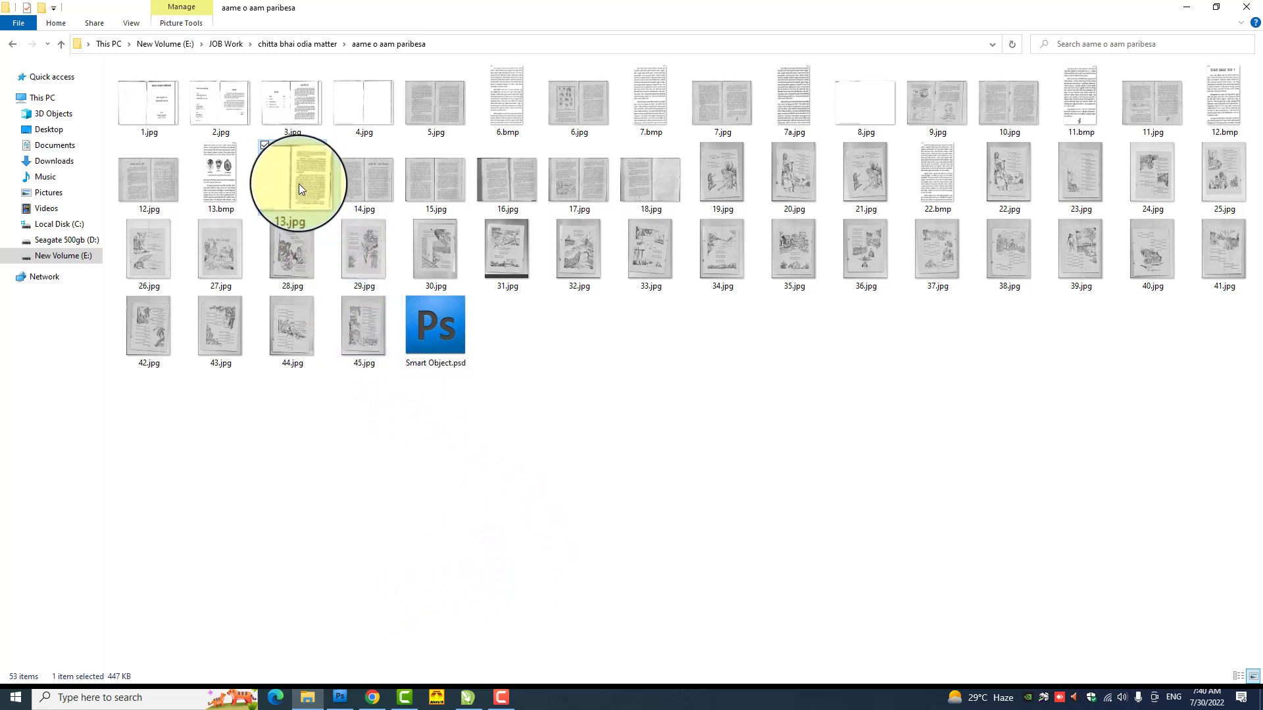
mouse_move(298, 184)
left_mouse_down()
mouse_move(350, 674)
mouse_move(414, 231)
left_mouse_up()
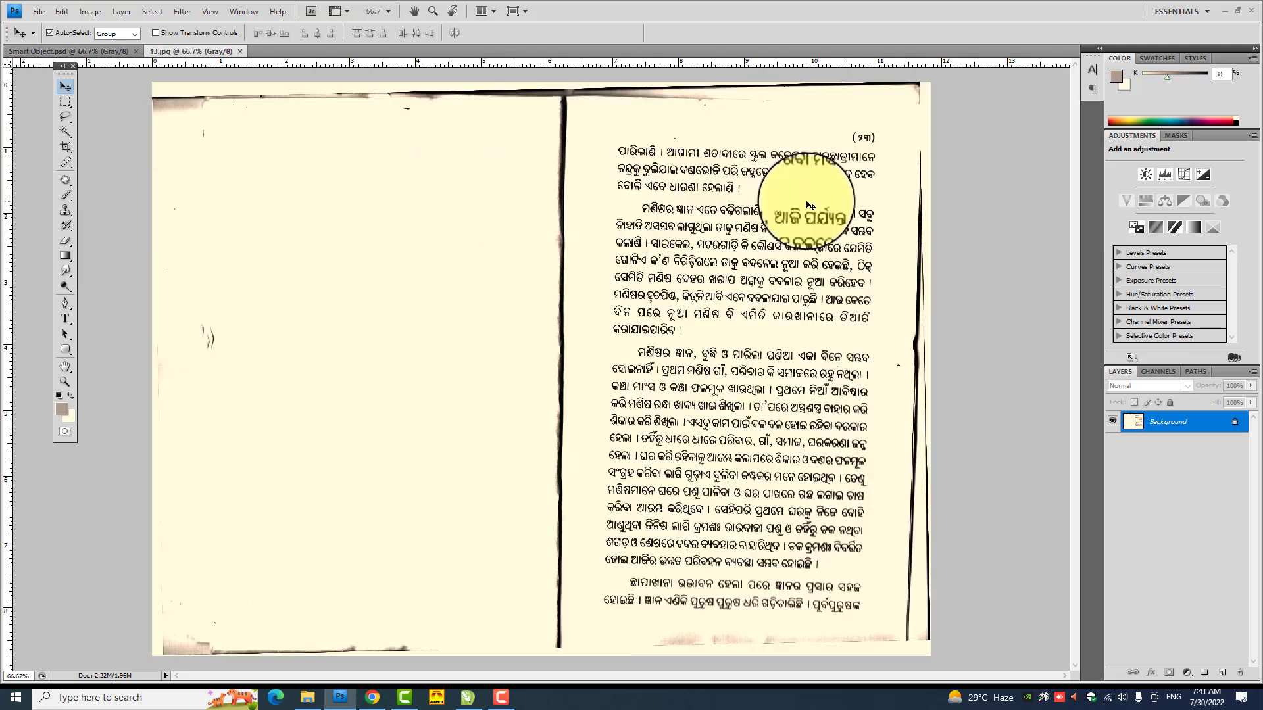
Measure the first text line's tilt with the Ruler and rotate 13.jpg 1.55° counter-clockwise
scroll(1011, 138, "up", 3)
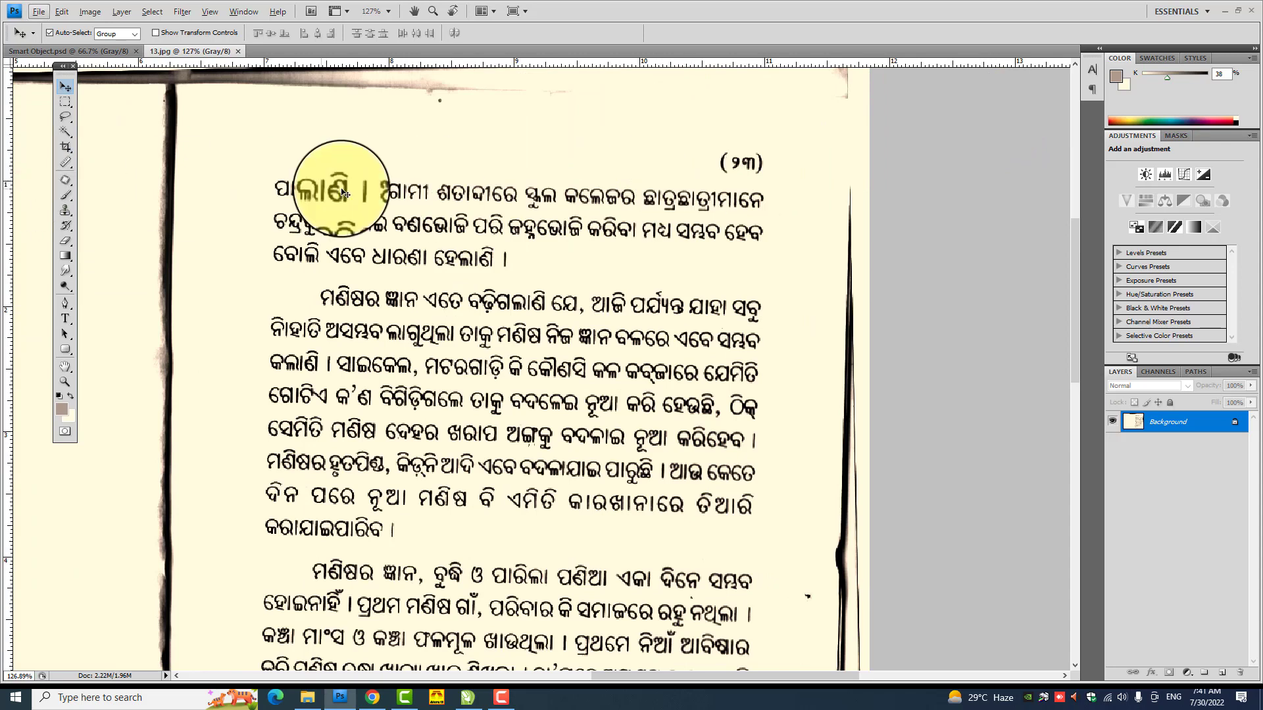
left_click(66, 165)
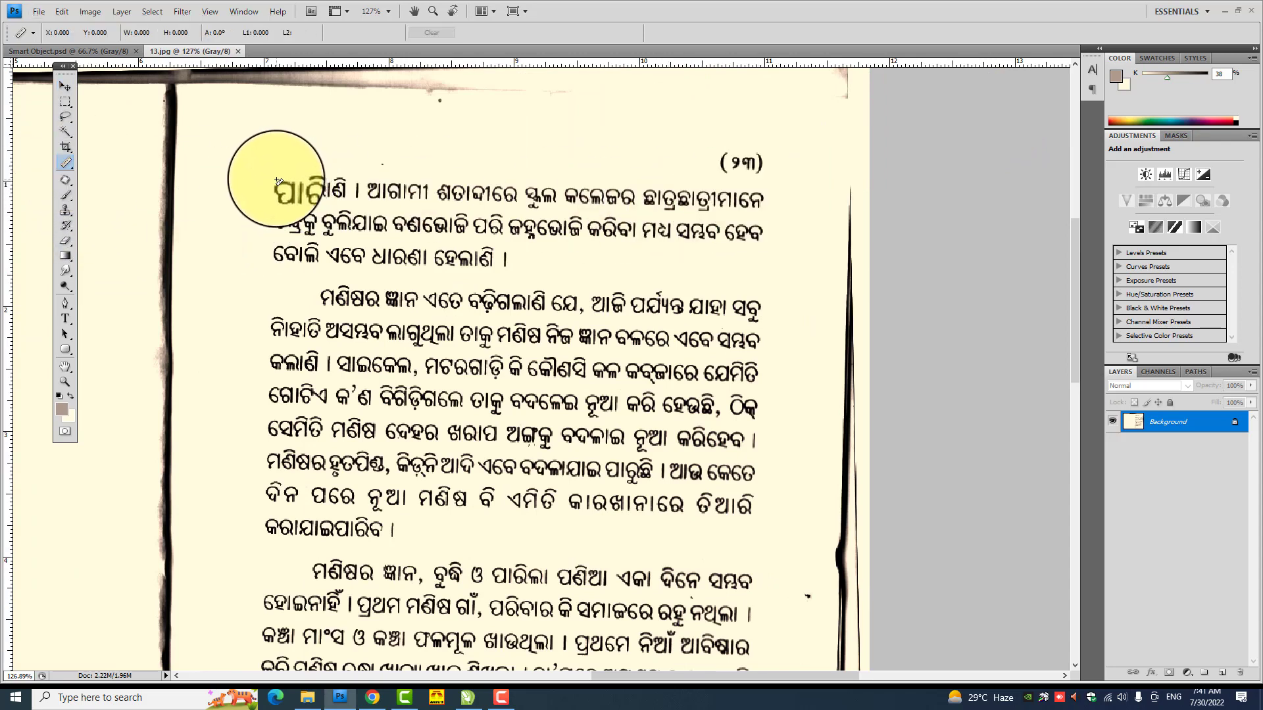
left_click_drag(274, 178, 810, 195)
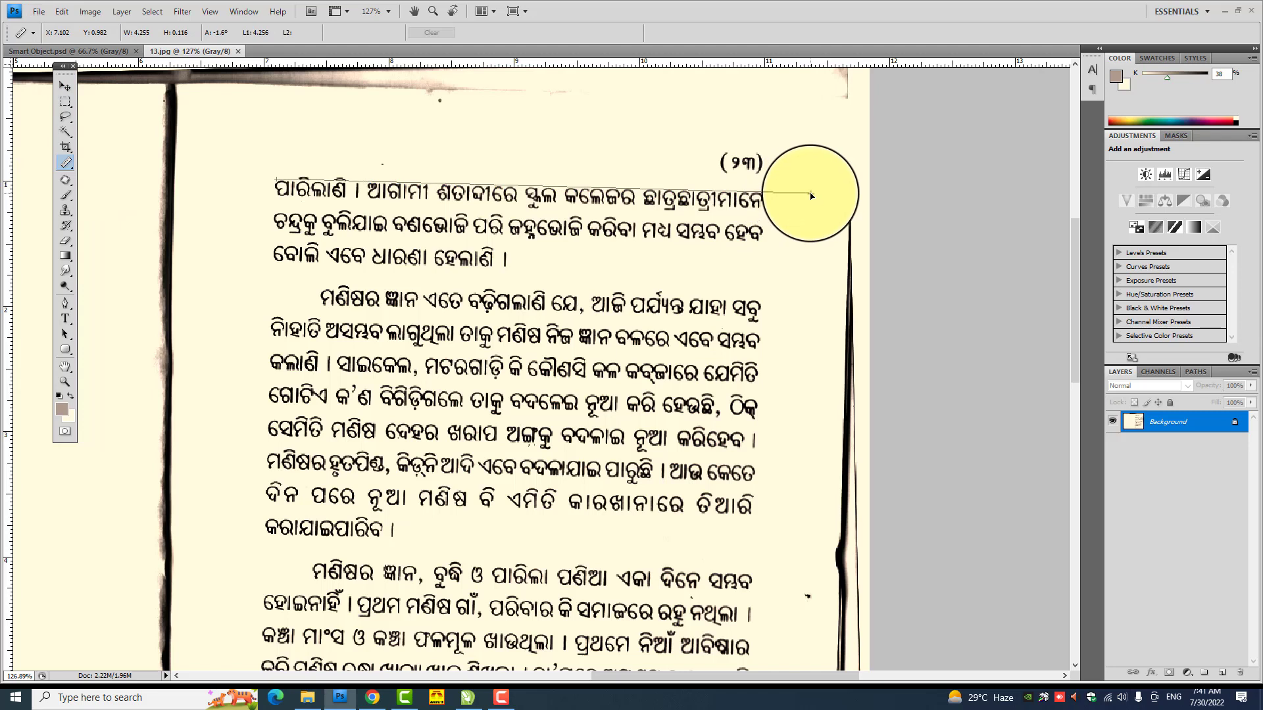
left_click(92, 13)
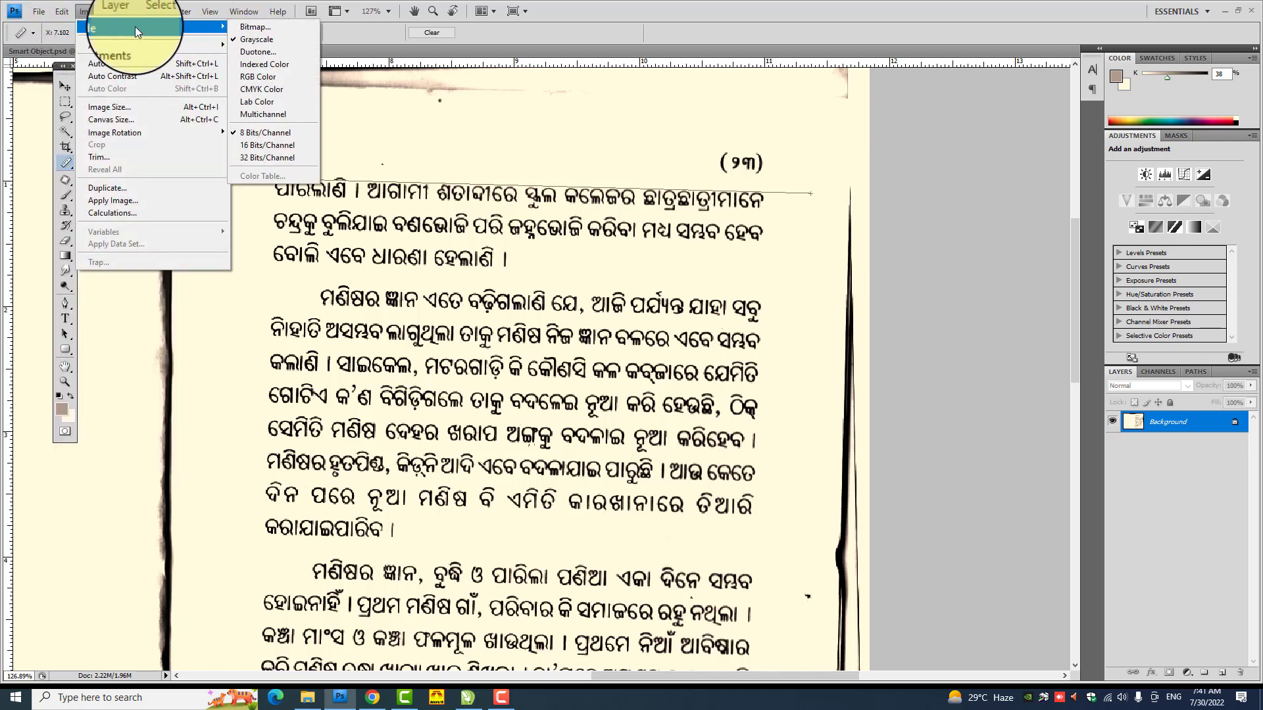
mouse_move(116, 132)
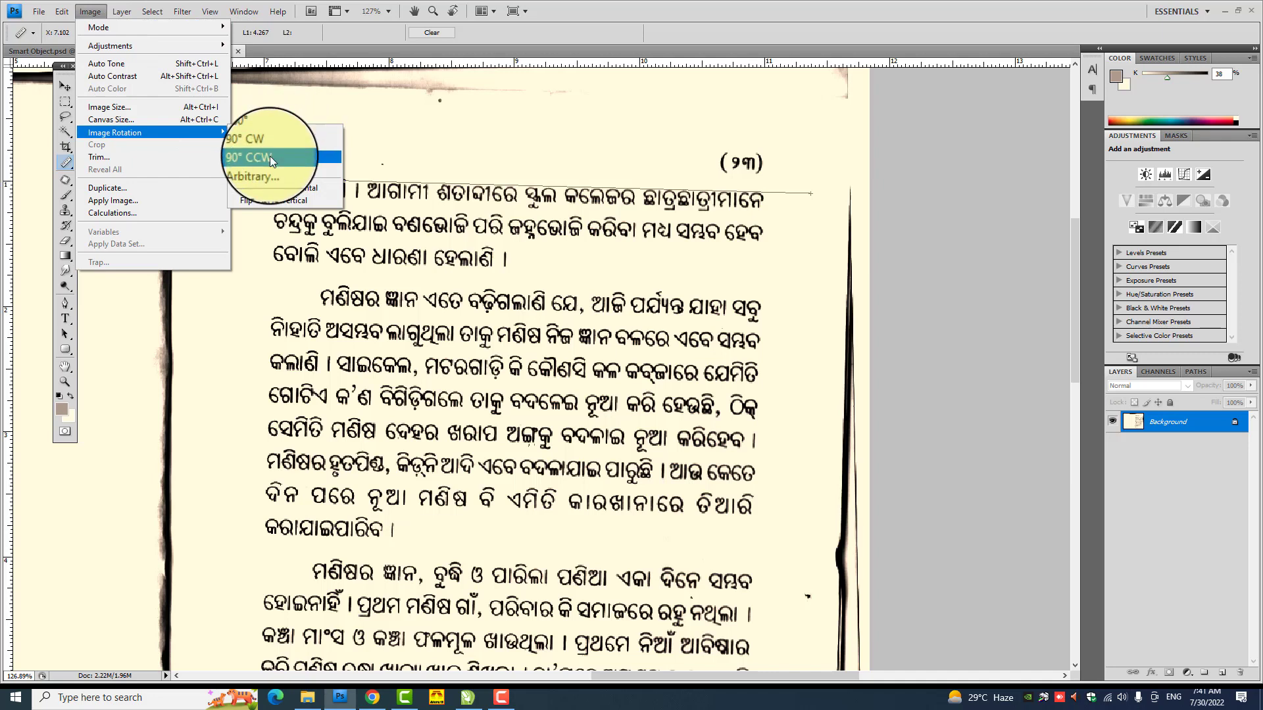
left_click(268, 170)
key("Return")
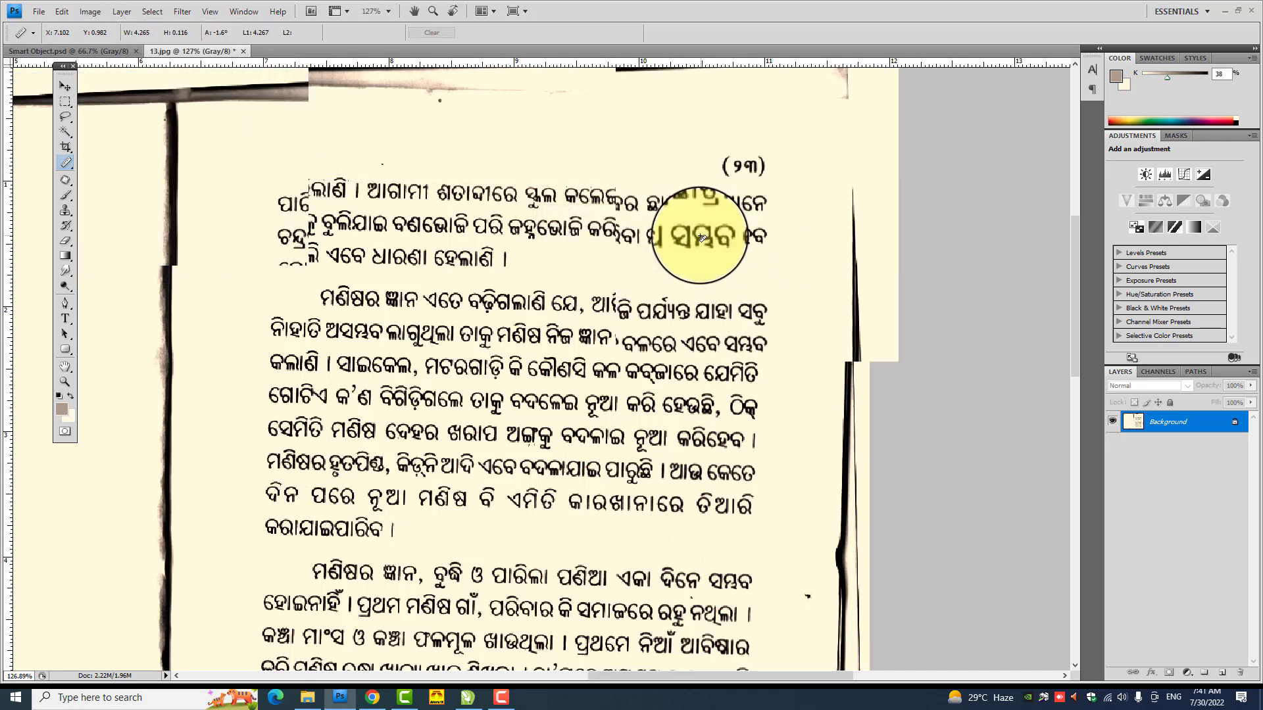
key("ctrl+0")
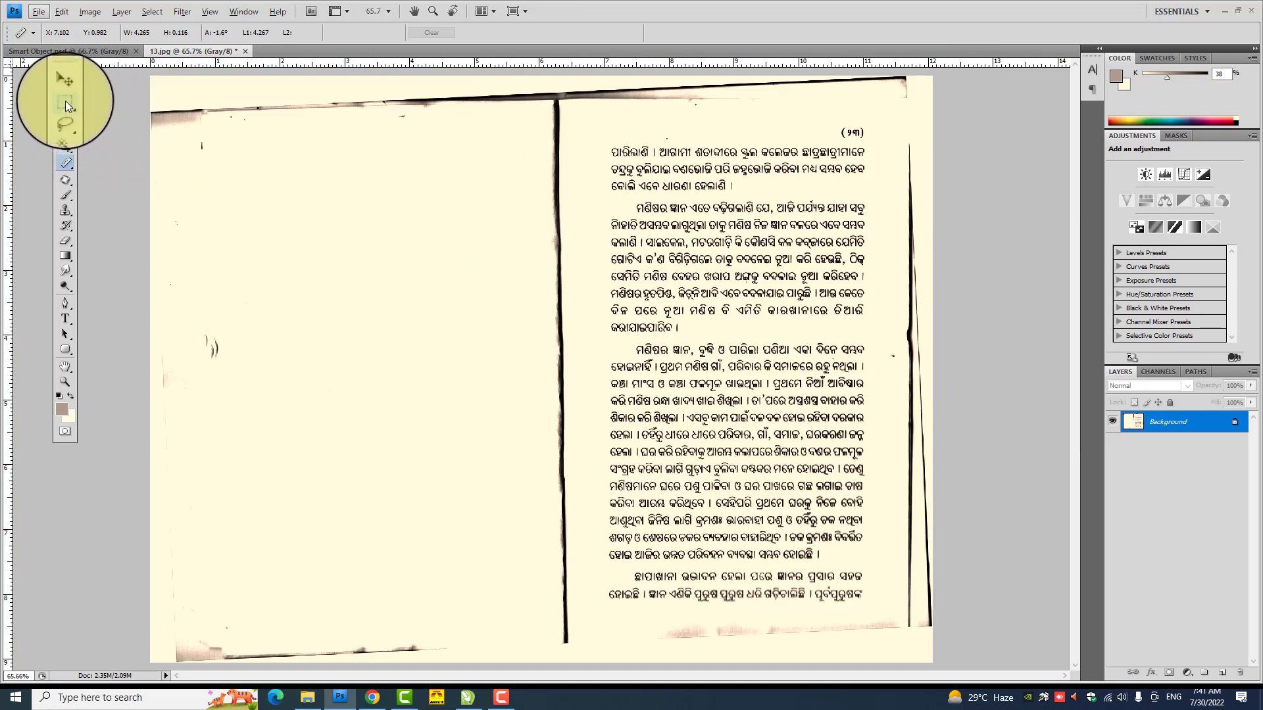
Marquee-select the right-hand page's text block in 13.jpg, then return to Smart Object.psd
left_click(66, 104)
mouse_move(606, 129)
left_mouse_down()
mouse_move(827, 242)
mouse_move(868, 616)
left_mouse_up()
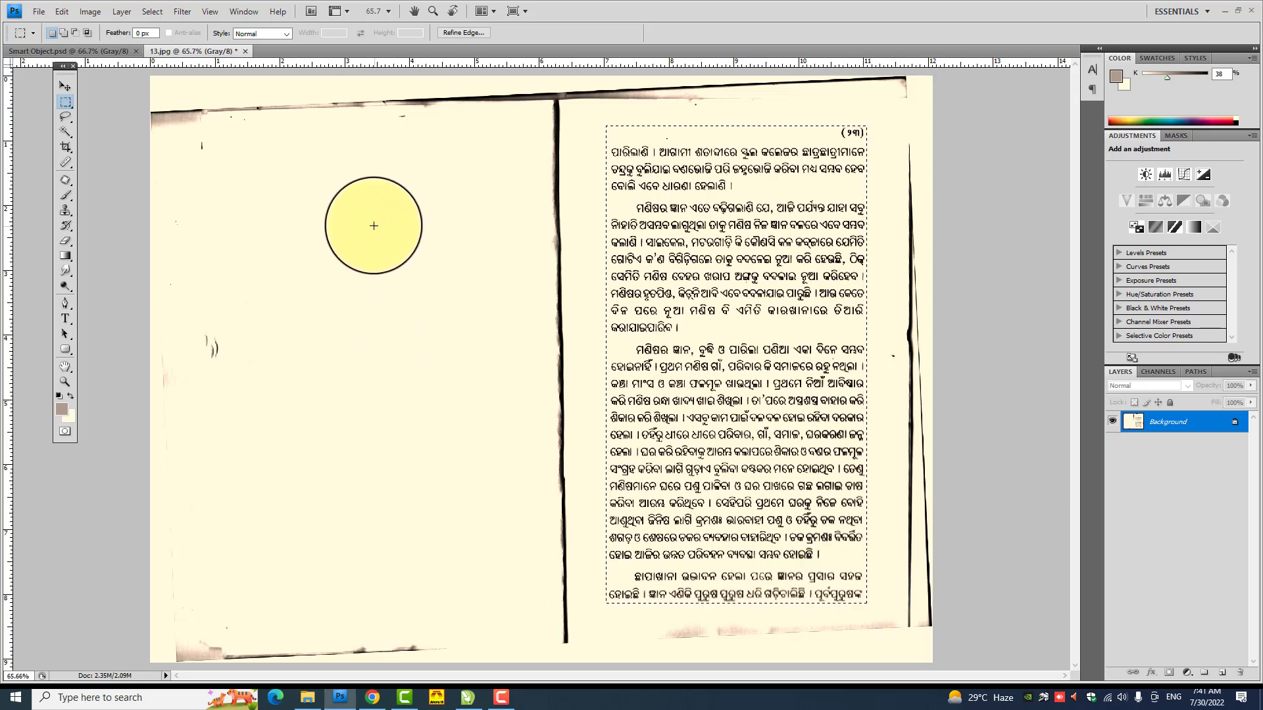
left_click(77, 54)
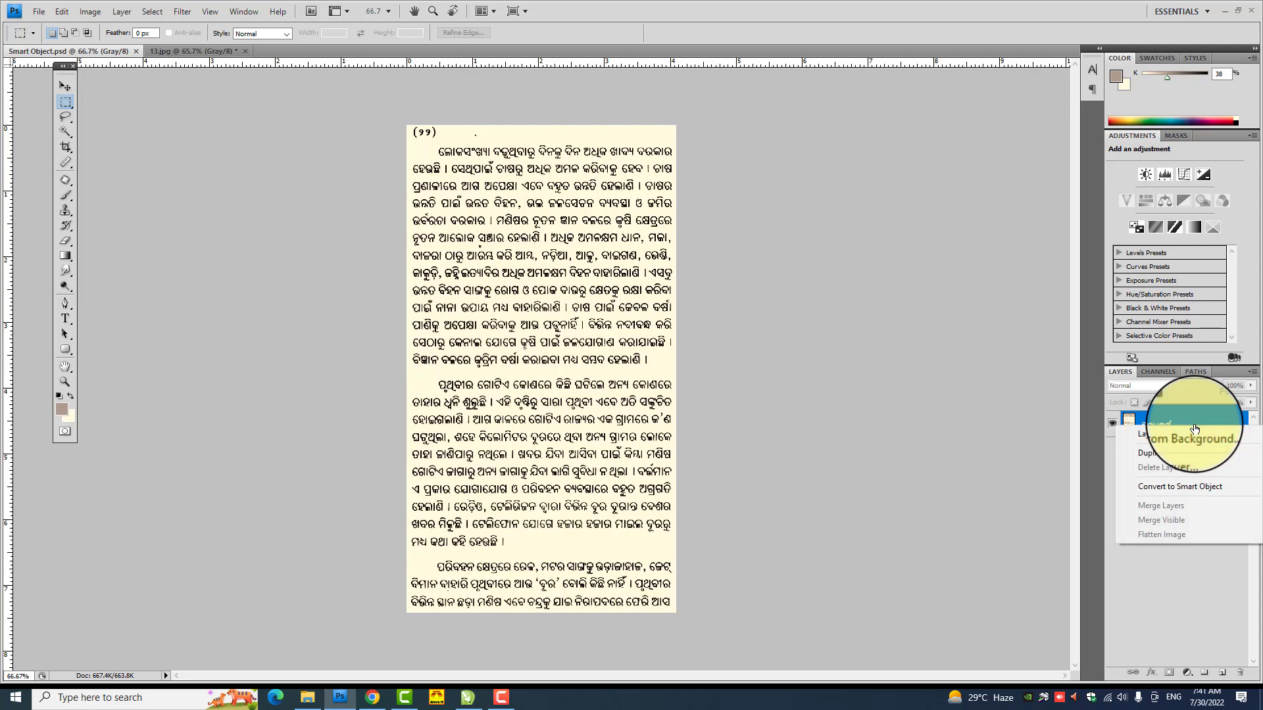
Convert the page layer to a smart object and open its contents as Layer 0.psb
left_click(1194, 487)
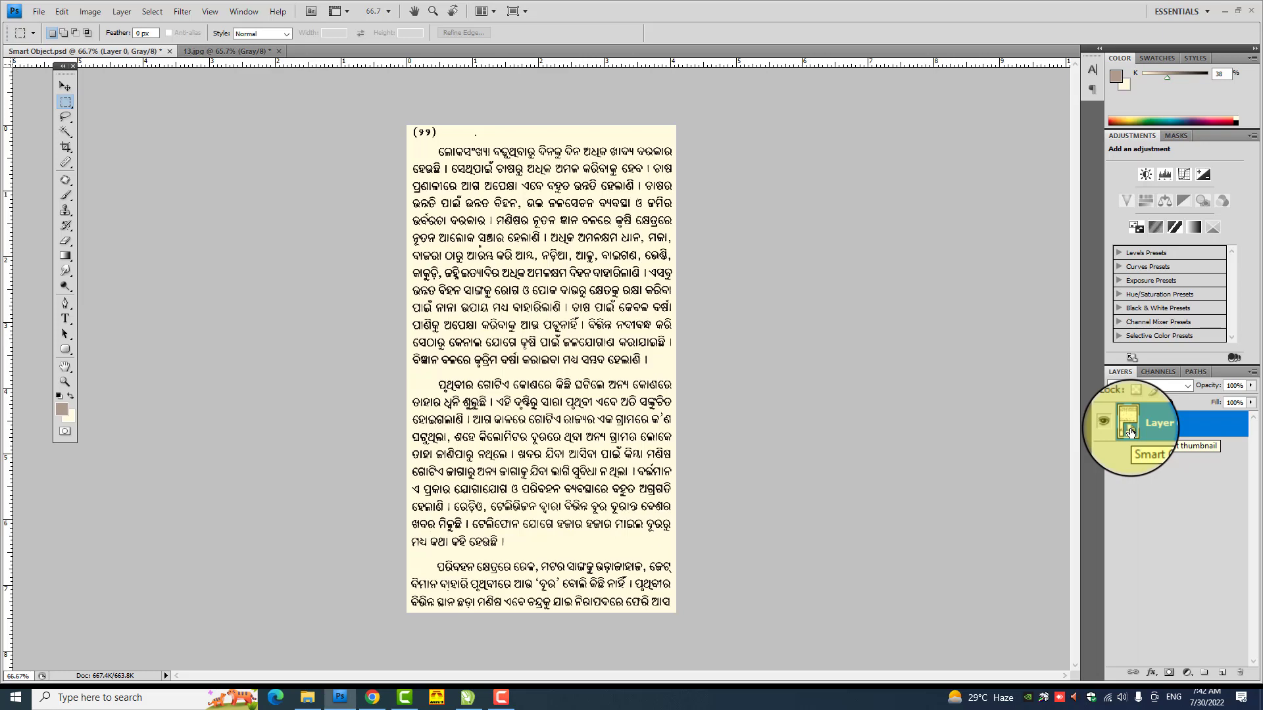
double_click(1131, 431)
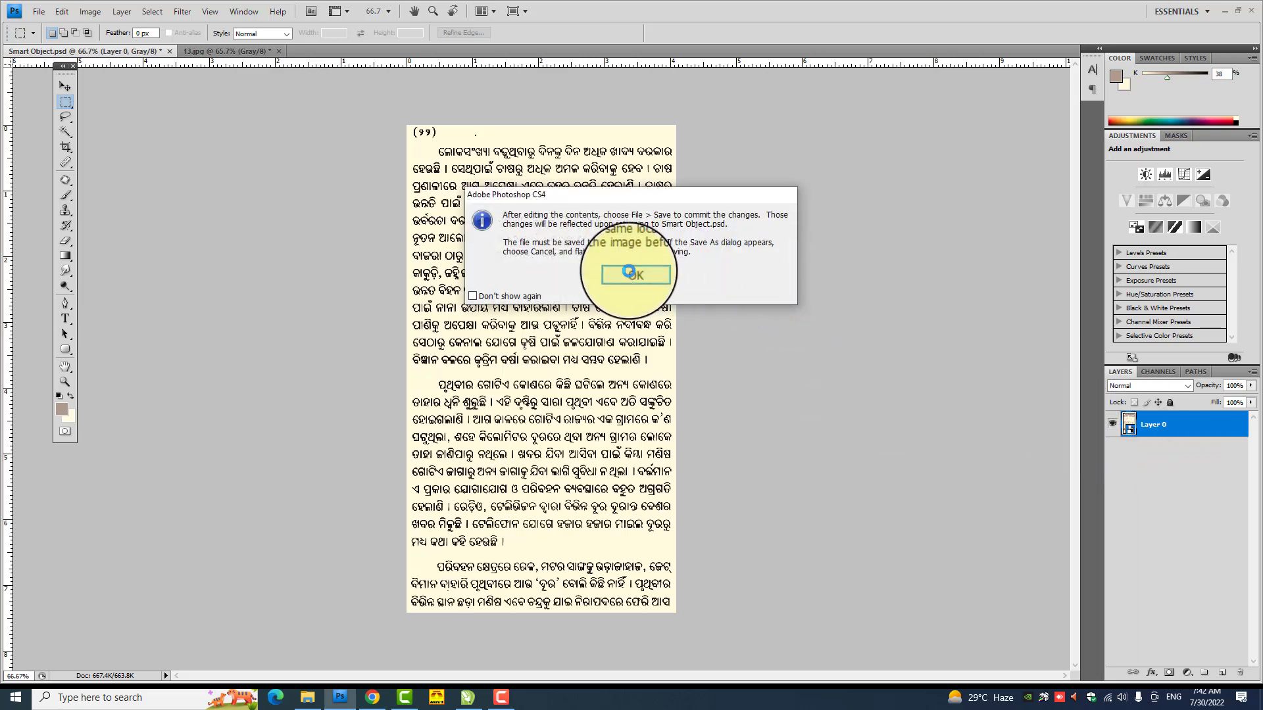
left_click(628, 272)
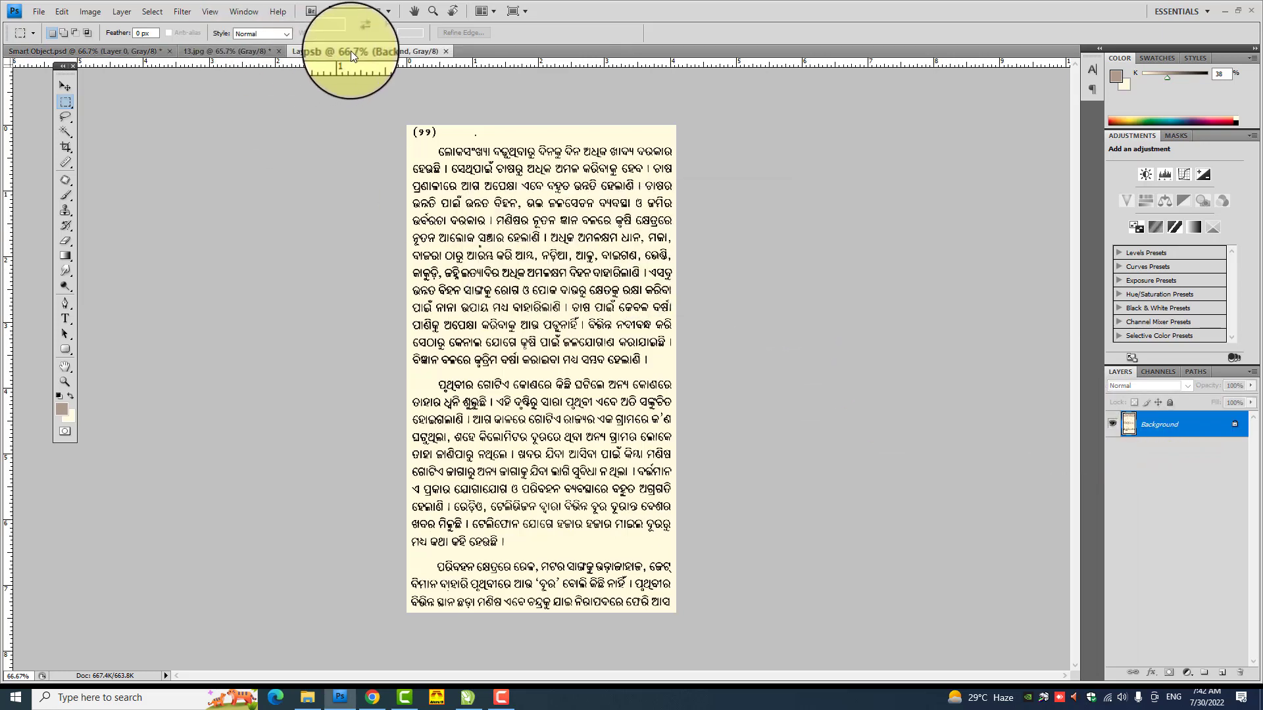
Paste the copied right-hand page into Layer 0.psb as Layer 1 above the Background
left_click(90, 51)
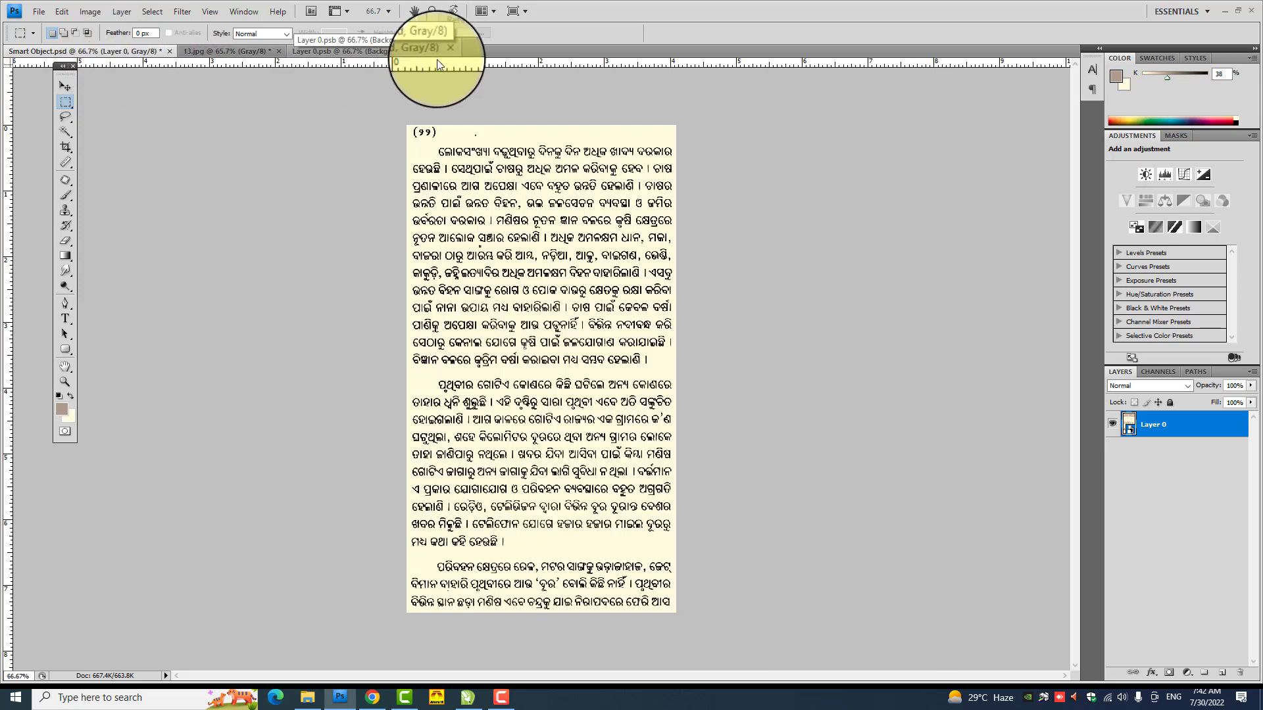
left_click(318, 52)
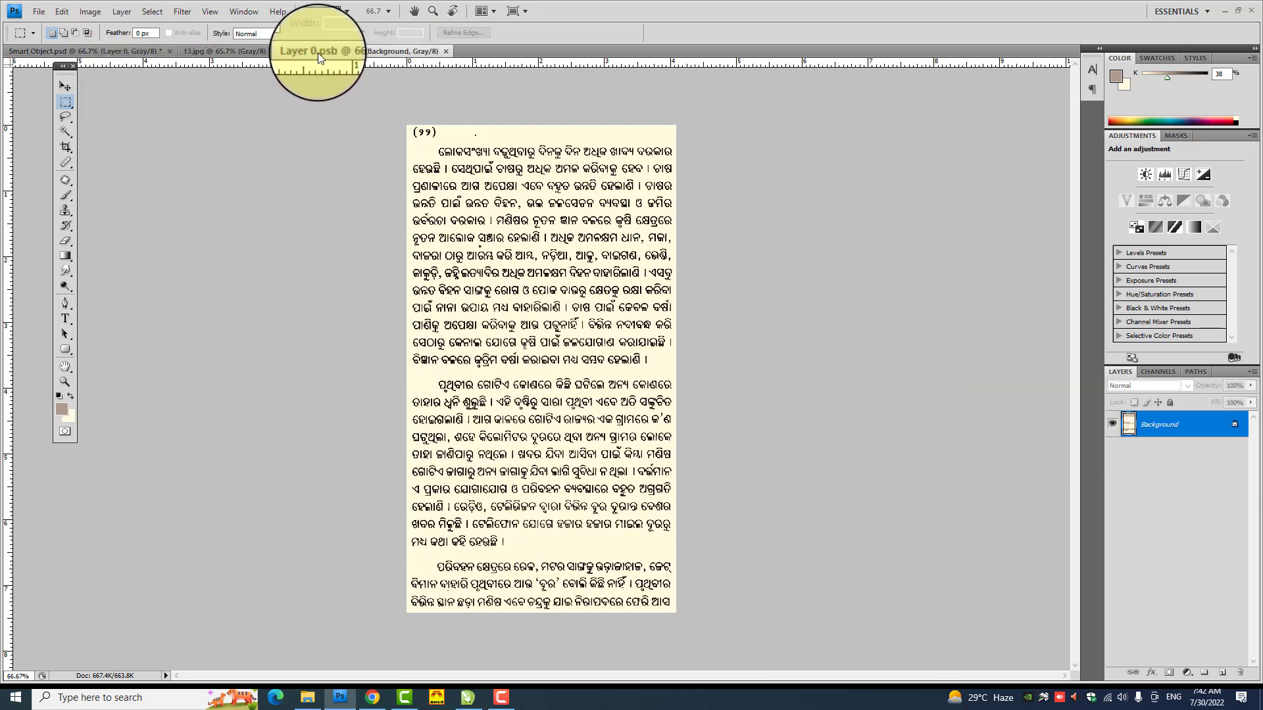
left_click(216, 50)
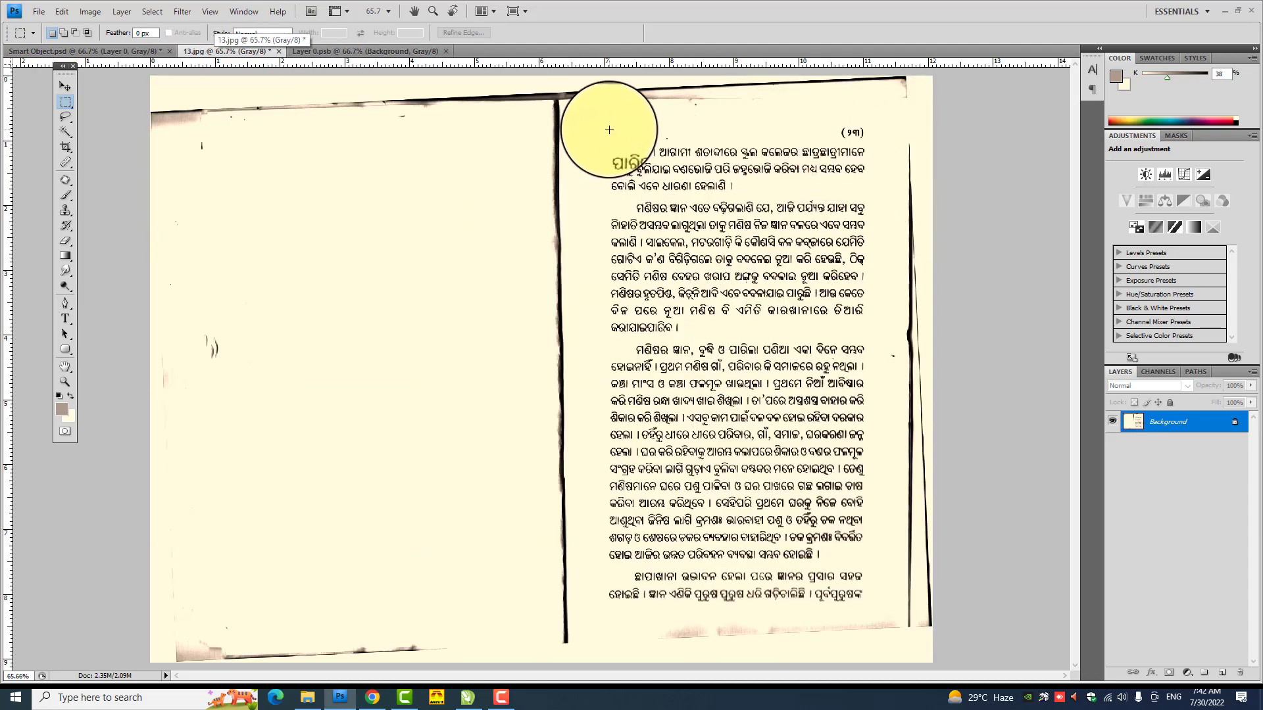
left_click_drag(607, 132, 668, 221)
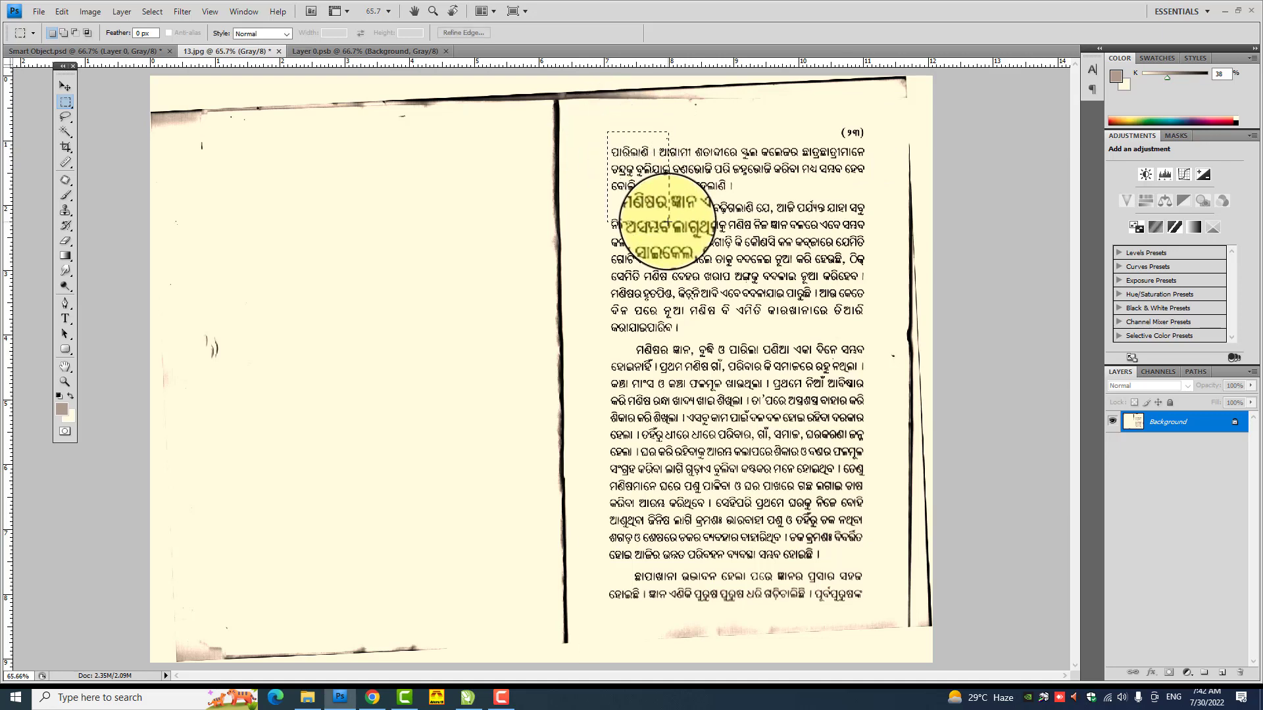
left_click(608, 210)
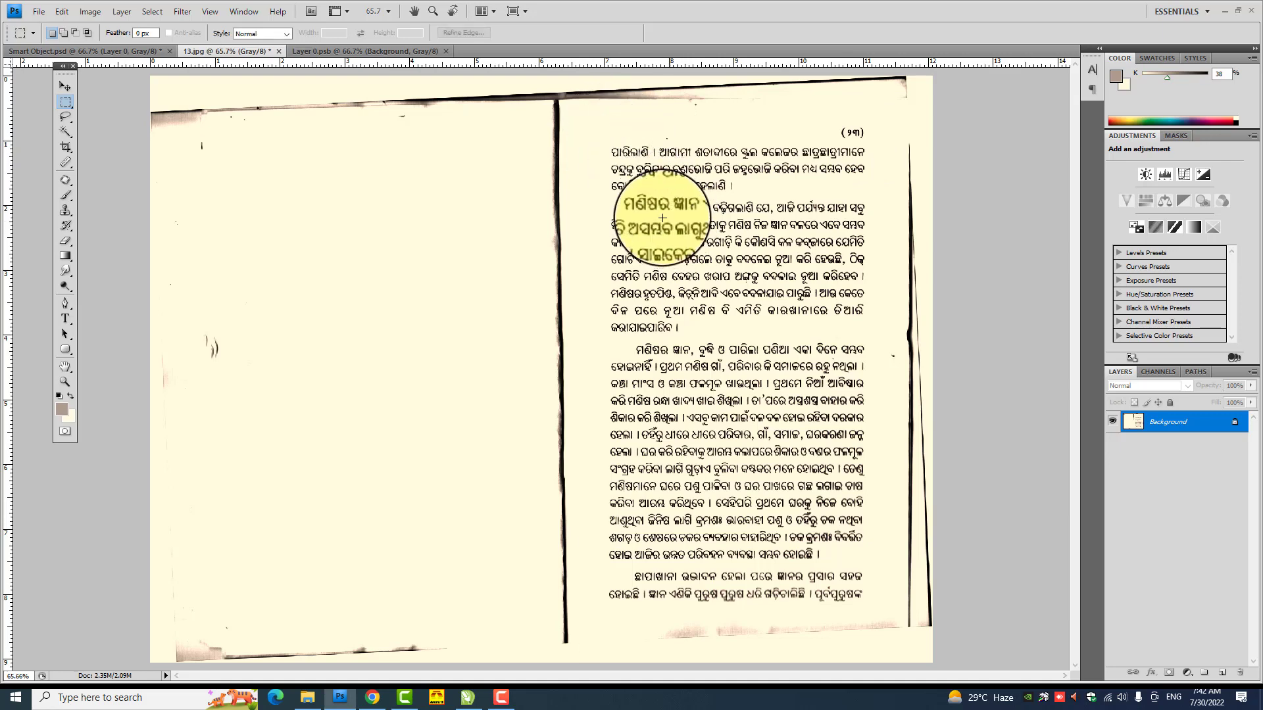
left_click(312, 51)
left_click(65, 84)
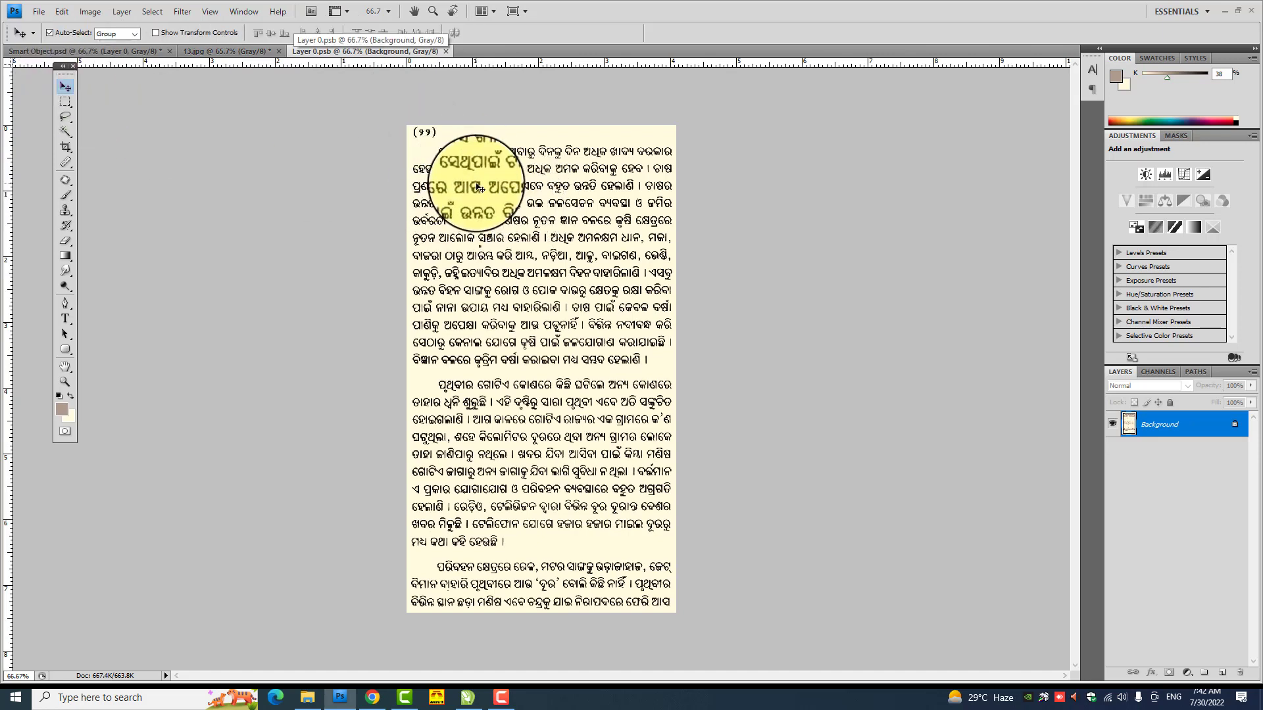
key("ctrl+v")
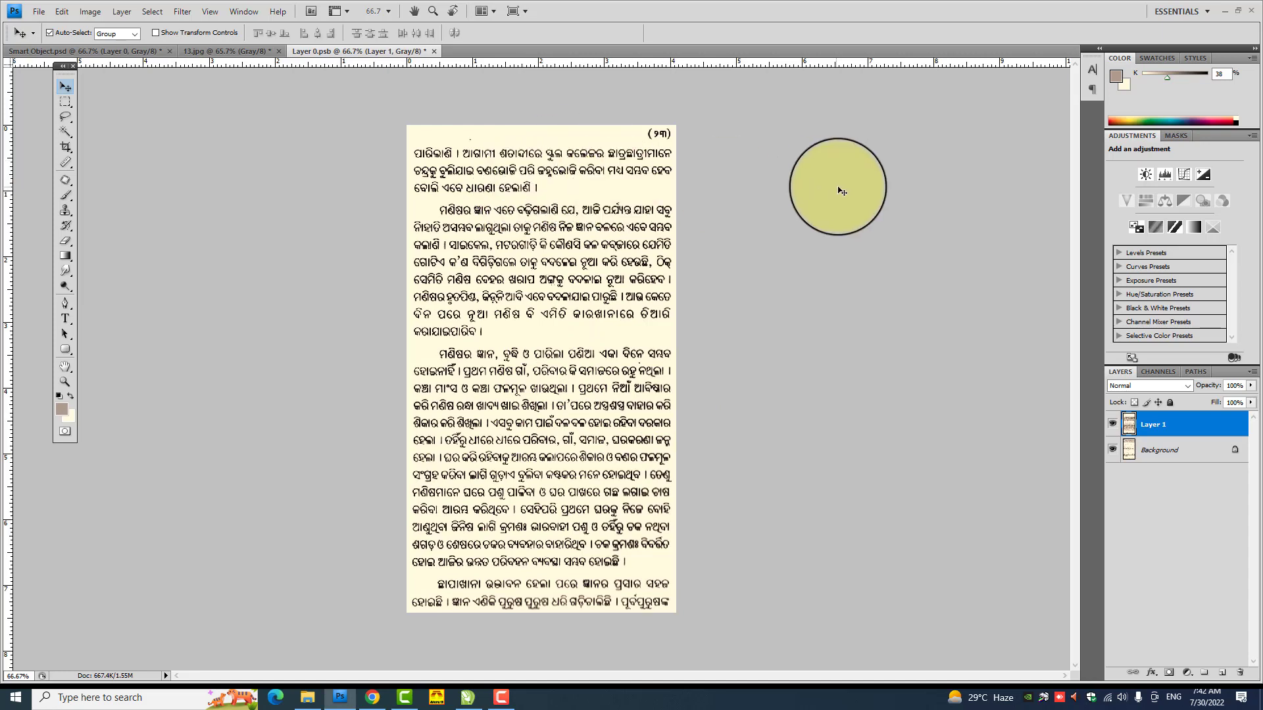
Start saving the page as a copy with BMP chosen as the format
left_click(39, 11)
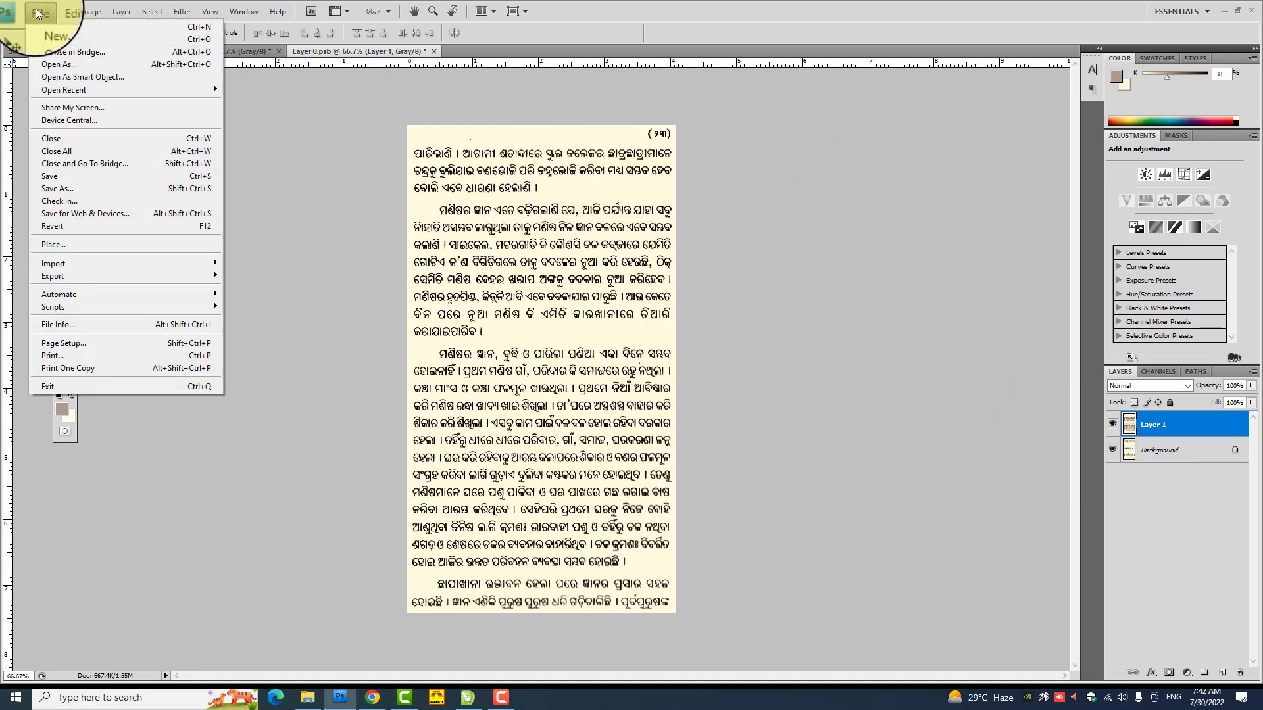
left_click(71, 191)
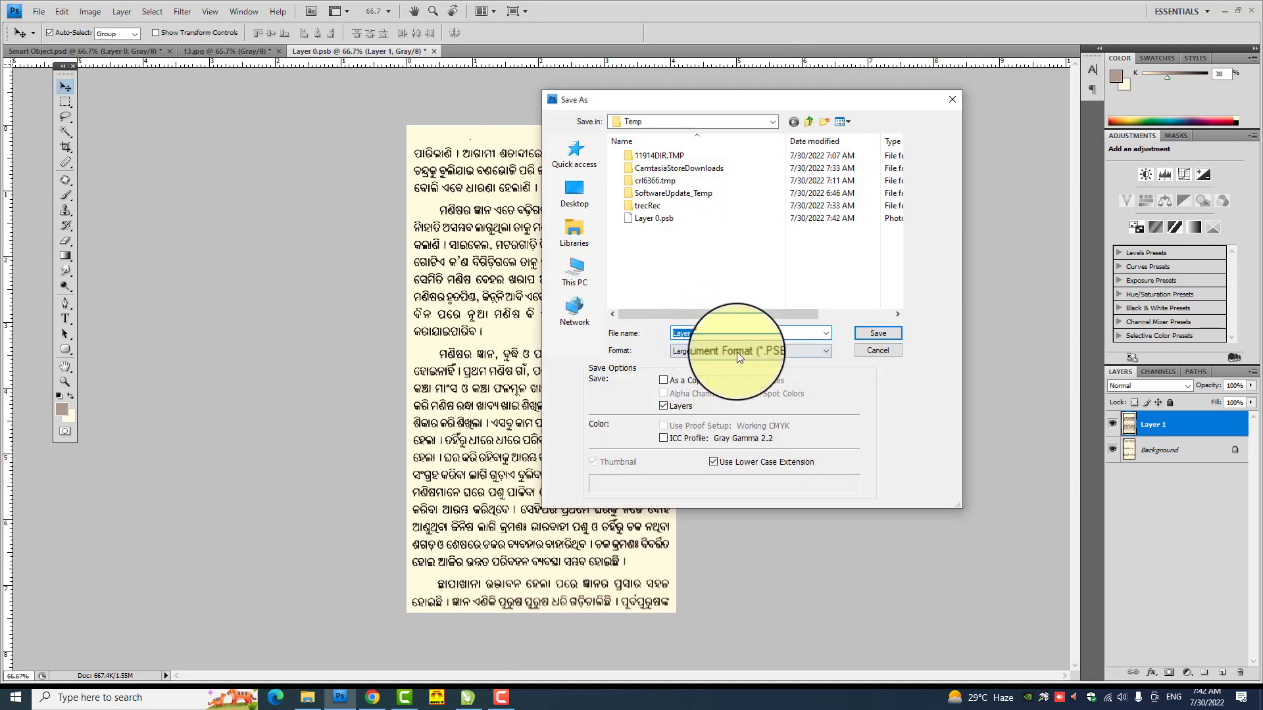
left_click(787, 353)
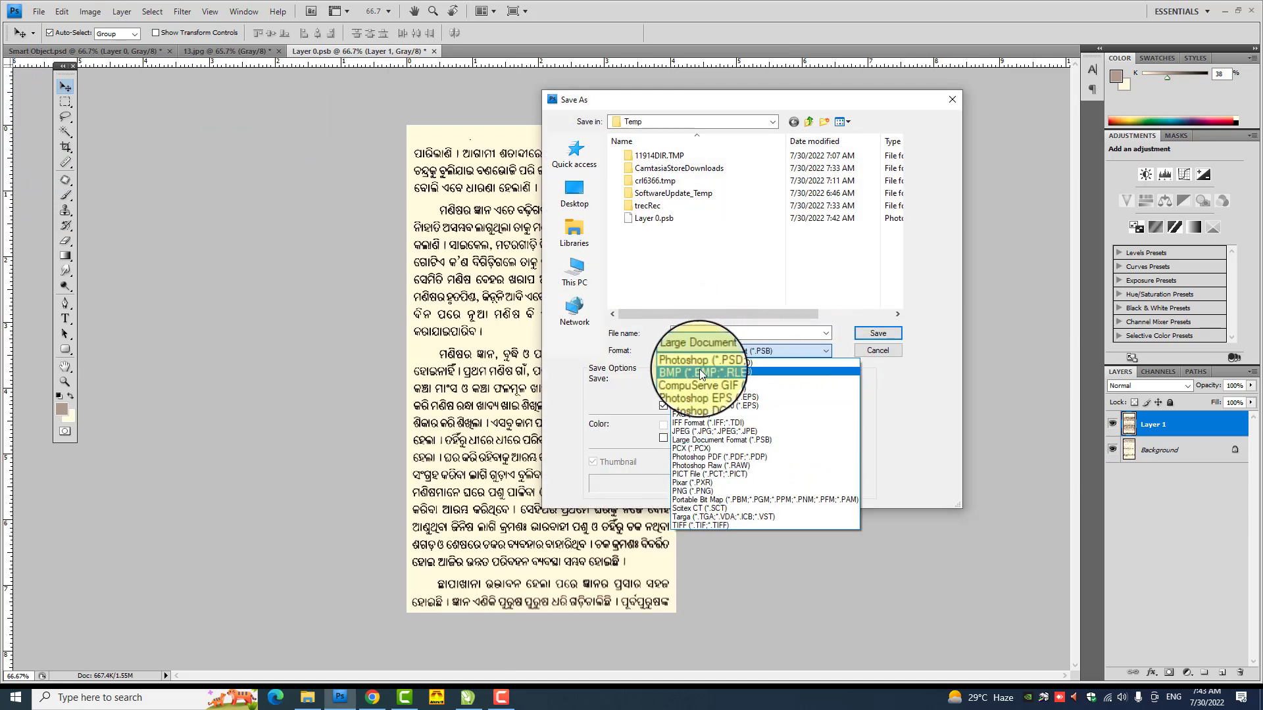
left_click(698, 371)
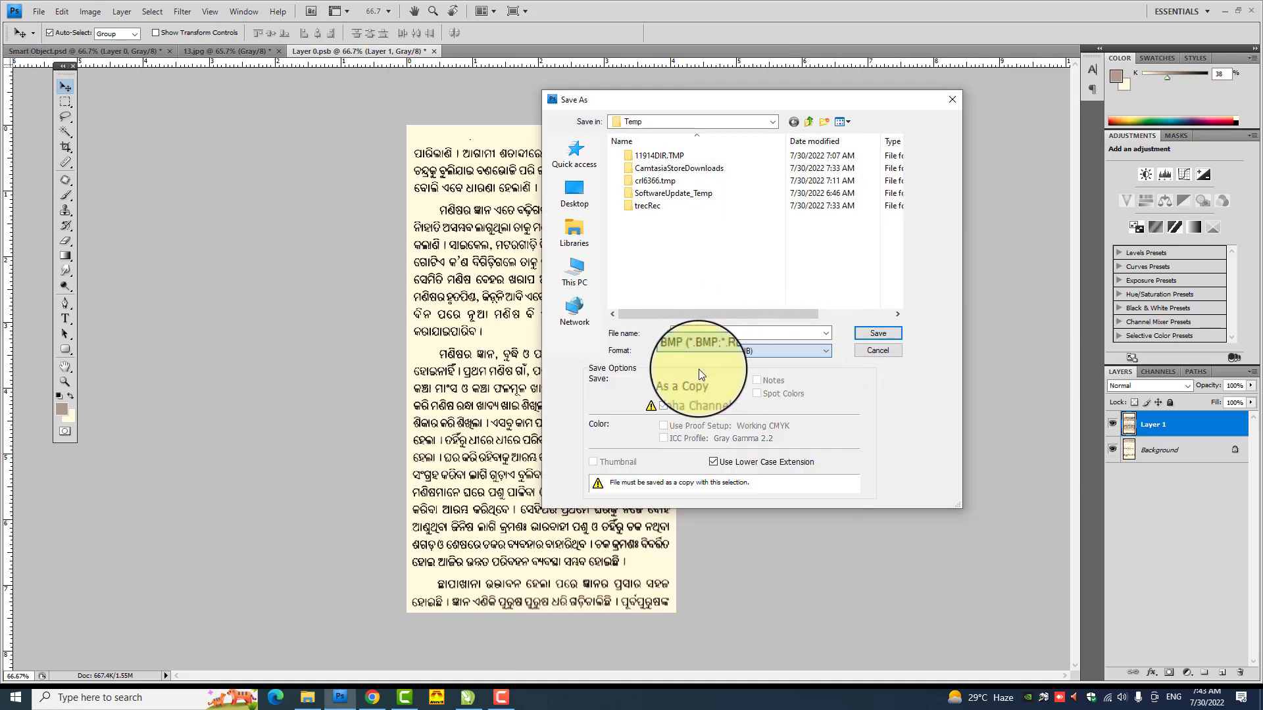
Save it as 8-bit 23.bmp in E:\JOB Work\chitta bhai odia matter\aame o aam paribesa
left_click(579, 269)
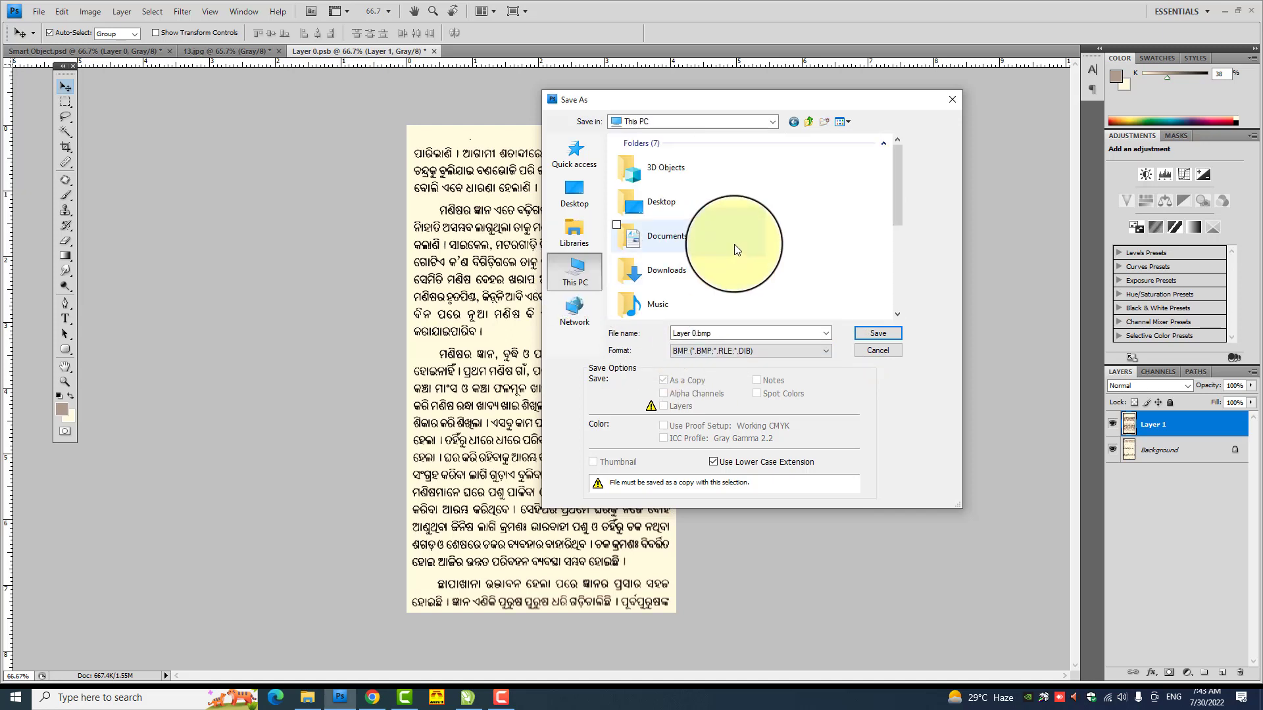
scroll(733, 248, "down", 3)
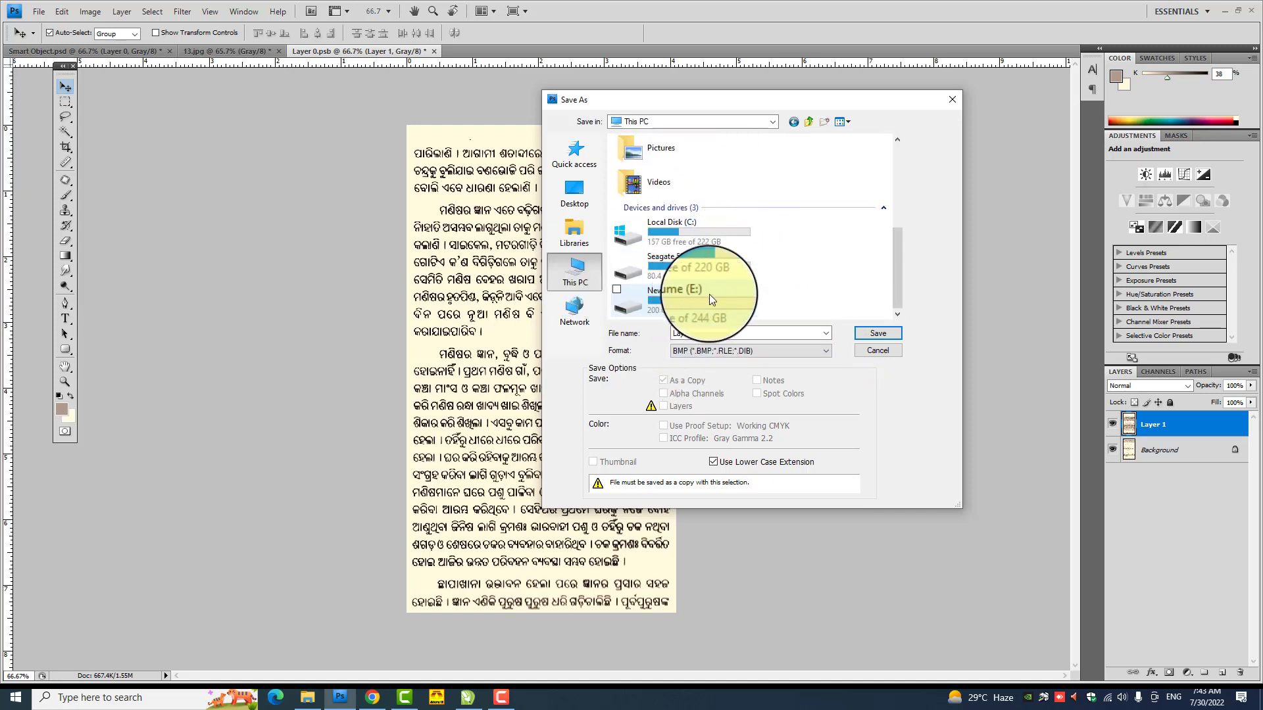
double_click(709, 294)
double_click(676, 283)
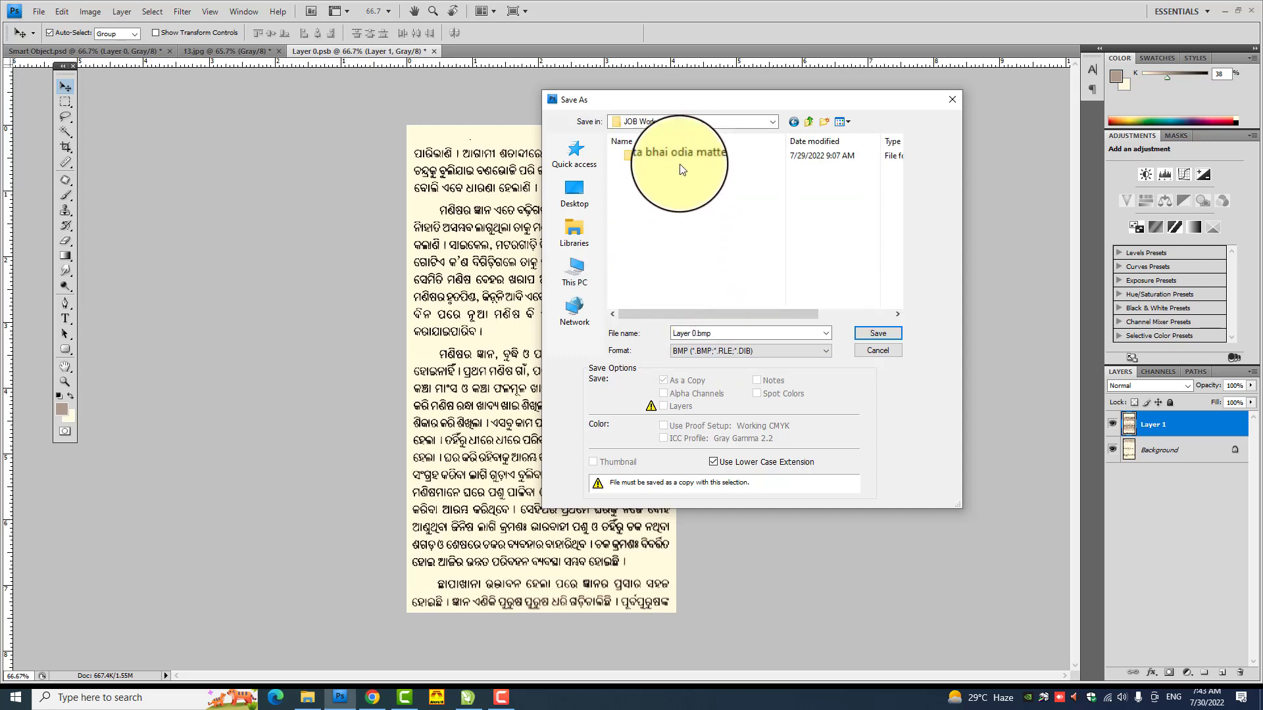
double_click(664, 155)
double_click(697, 154)
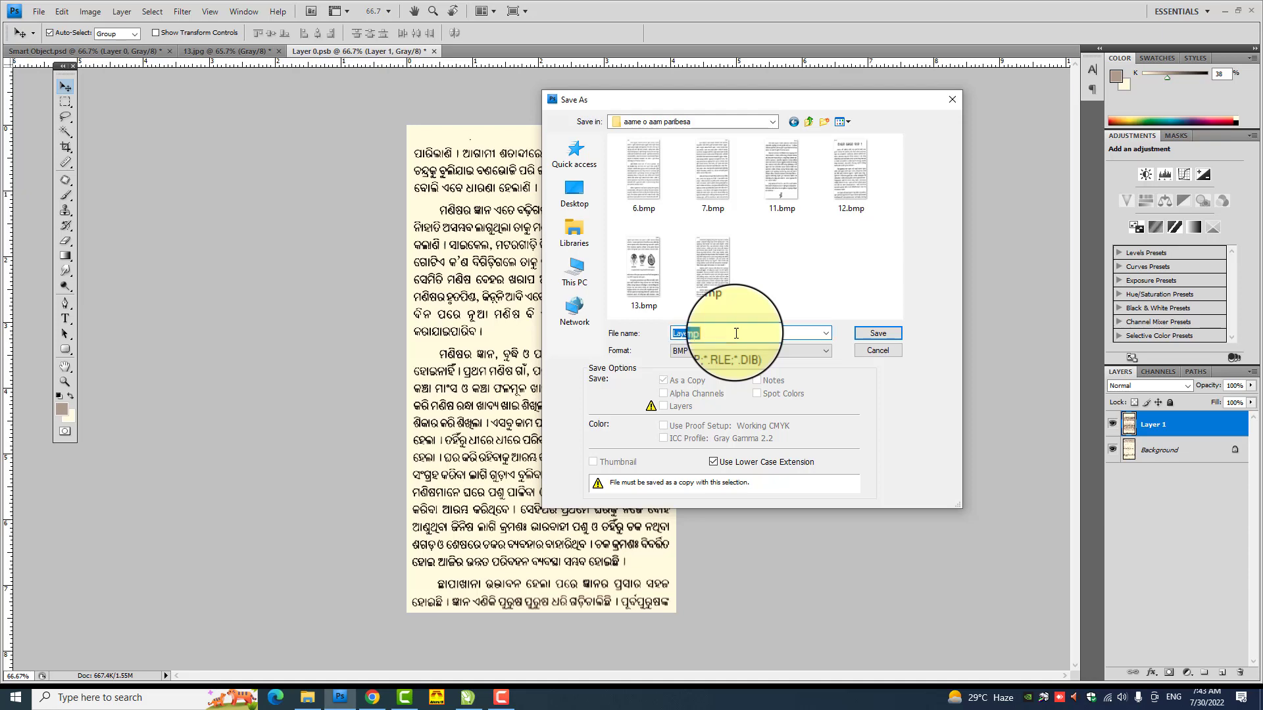
type("23")
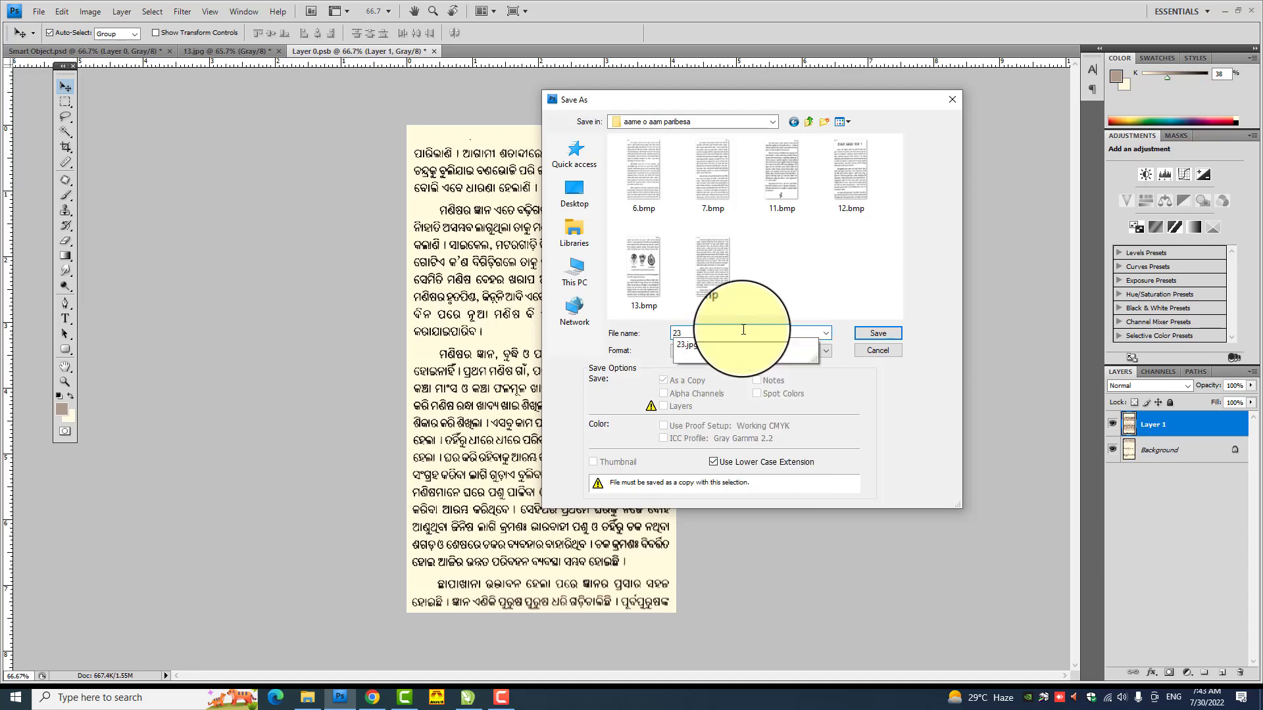
left_click(895, 334)
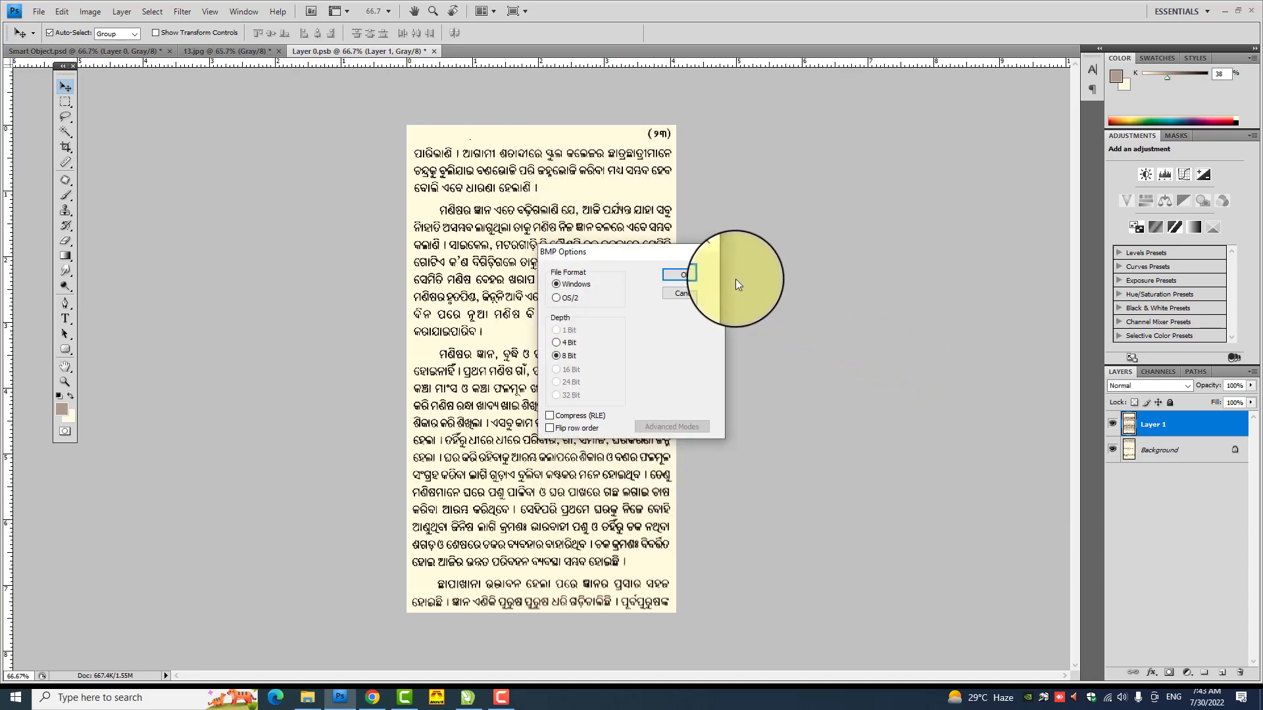
left_click(691, 273)
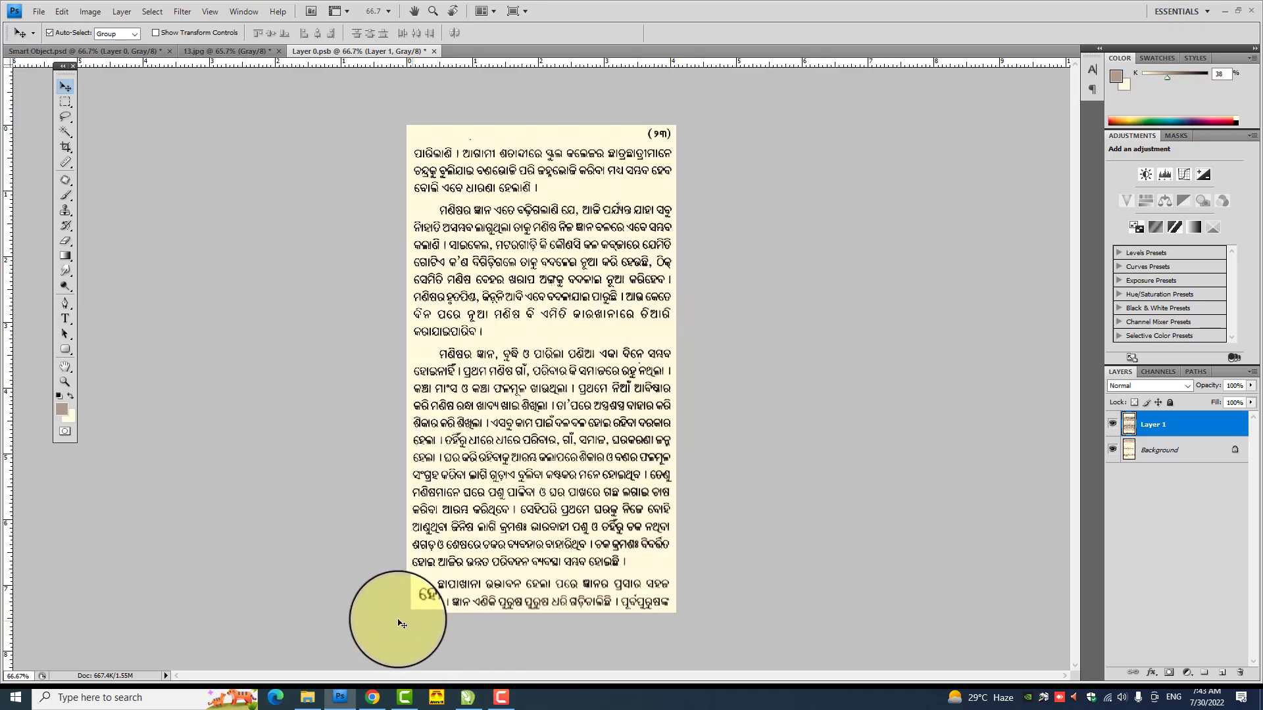
left_click(308, 695)
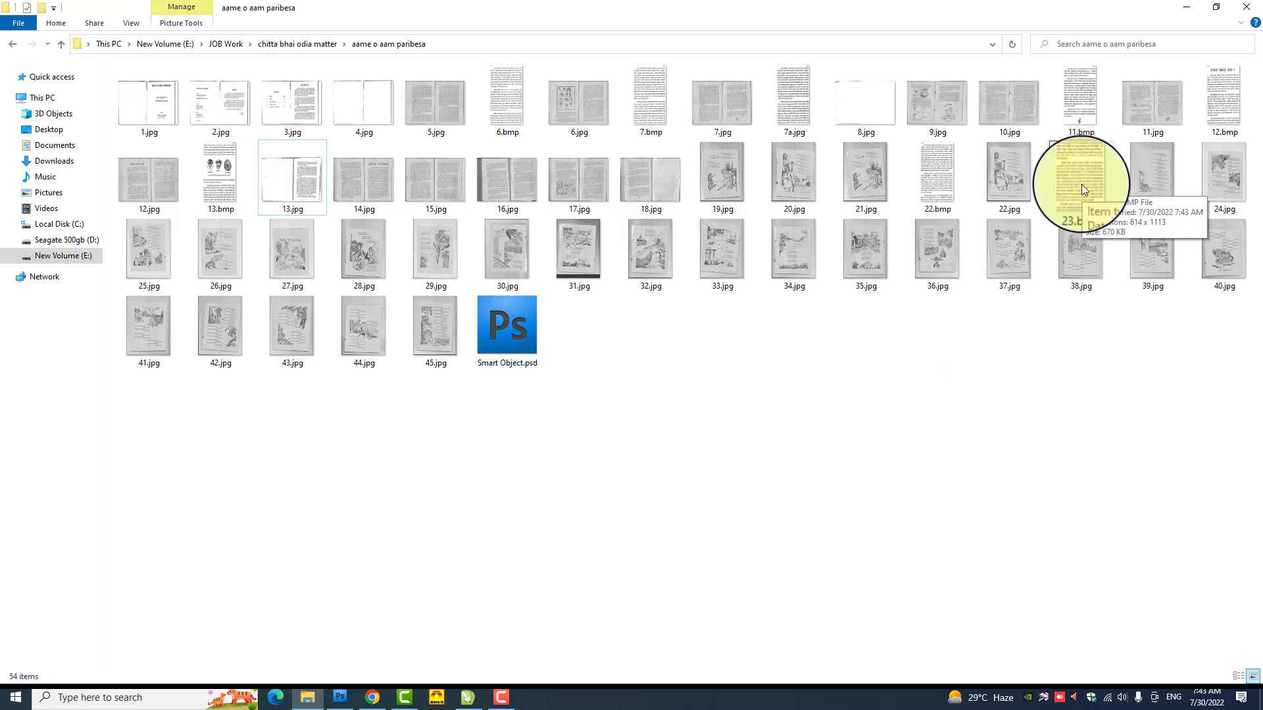
left_click_drag(1083, 189, 360, 696)
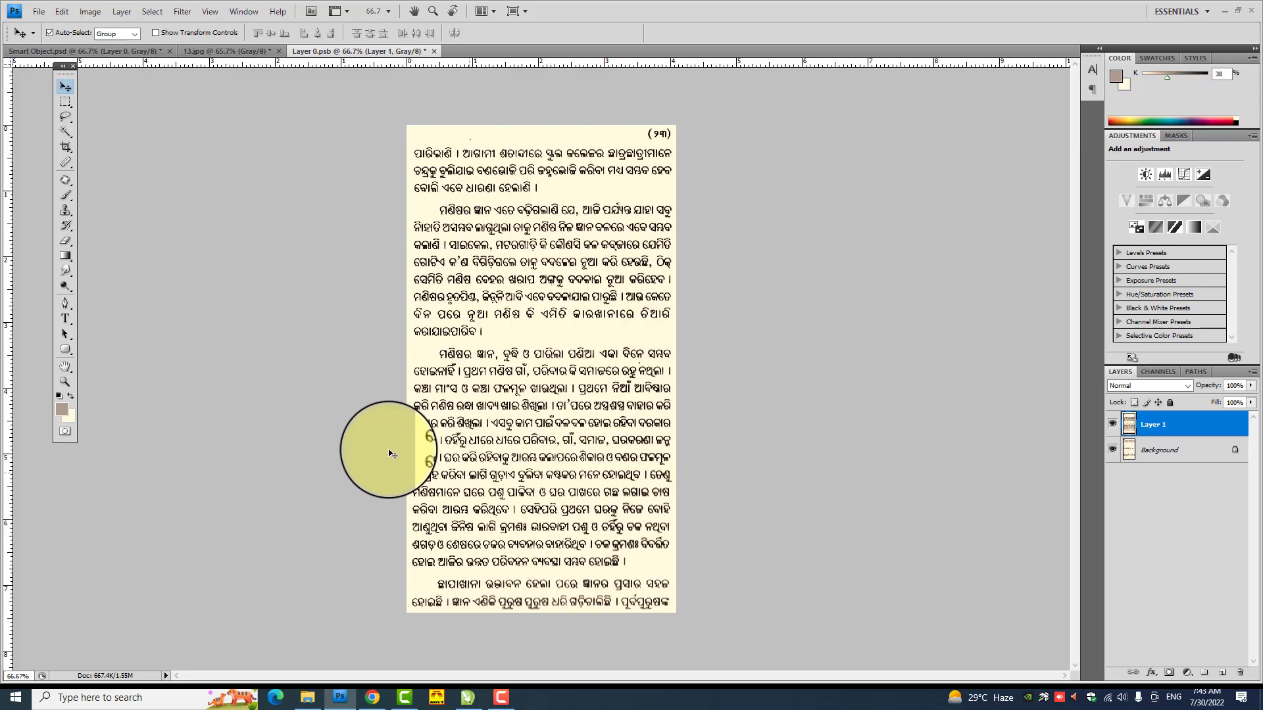
left_click_drag(360, 696, 342, 431)
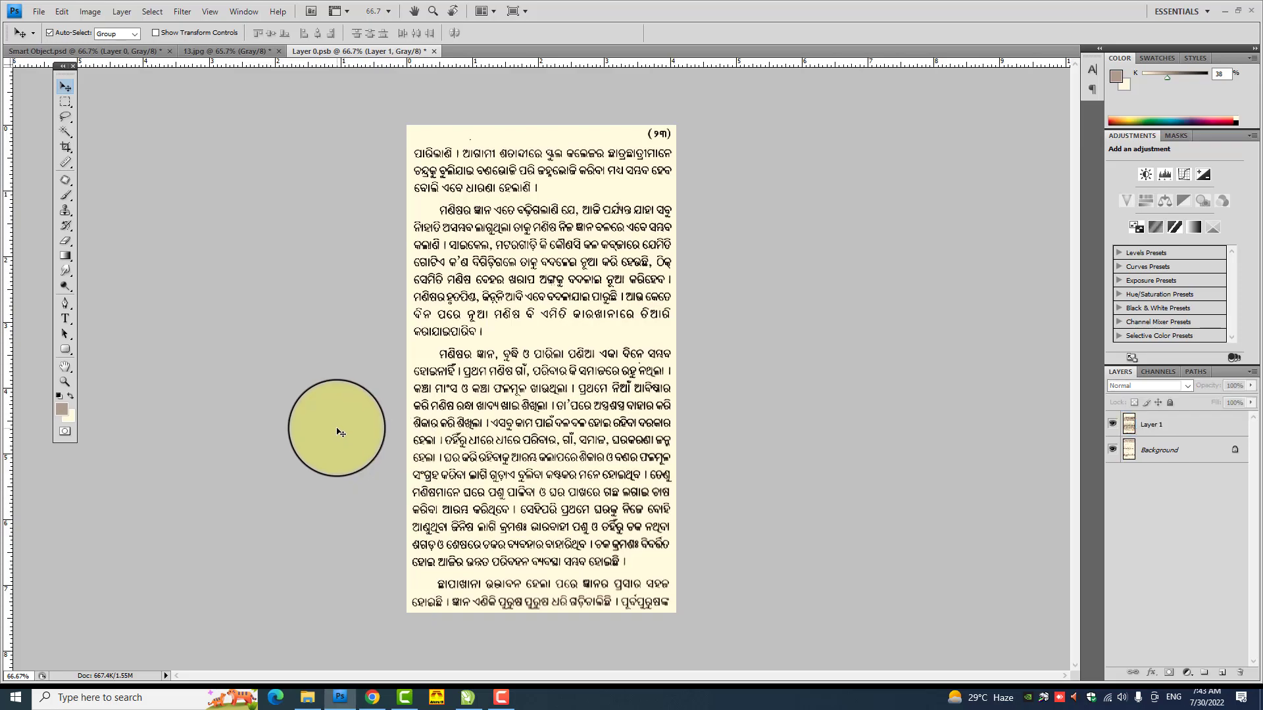